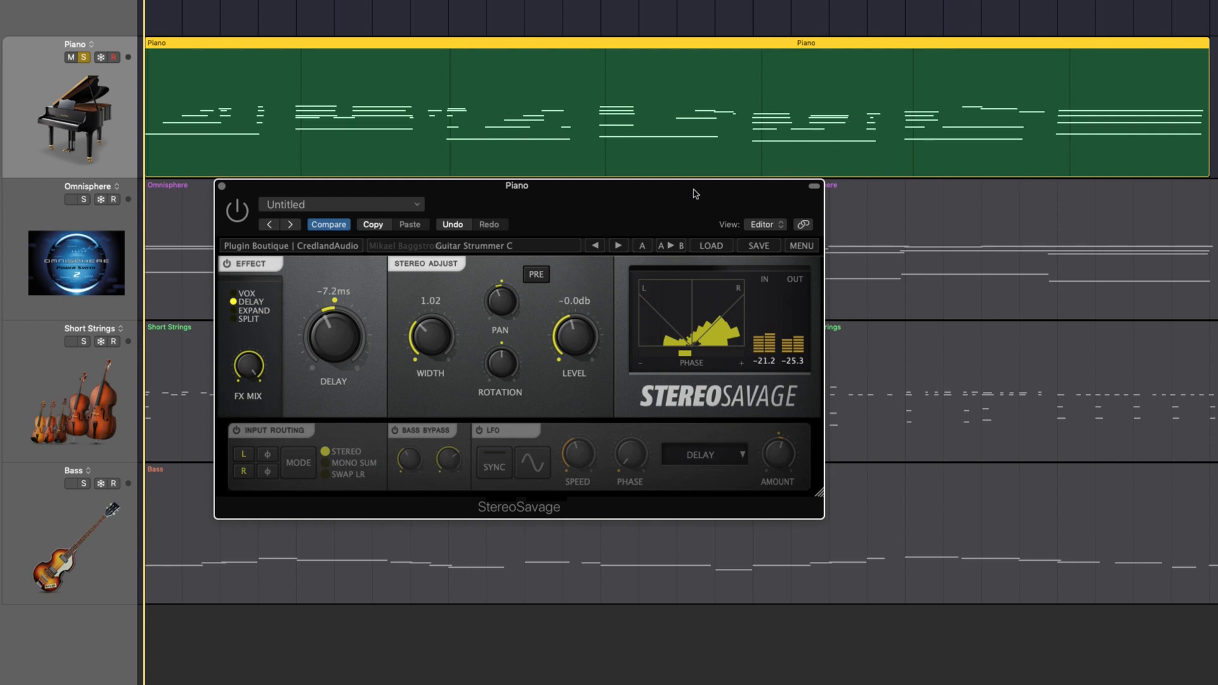
Play the soloed Piano track and compare it with StereoSavage bypassed and enabled, leaving the effect enabled
left_click_drag(696, 194, 680, 205)
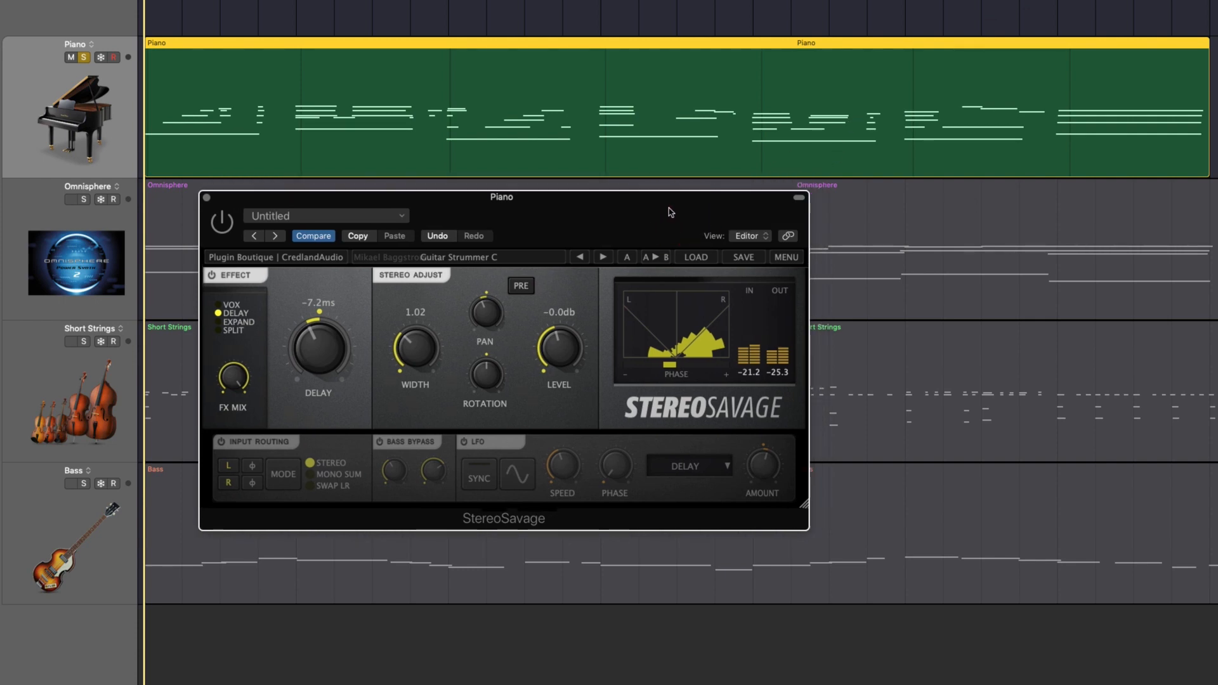
left_click(204, 5)
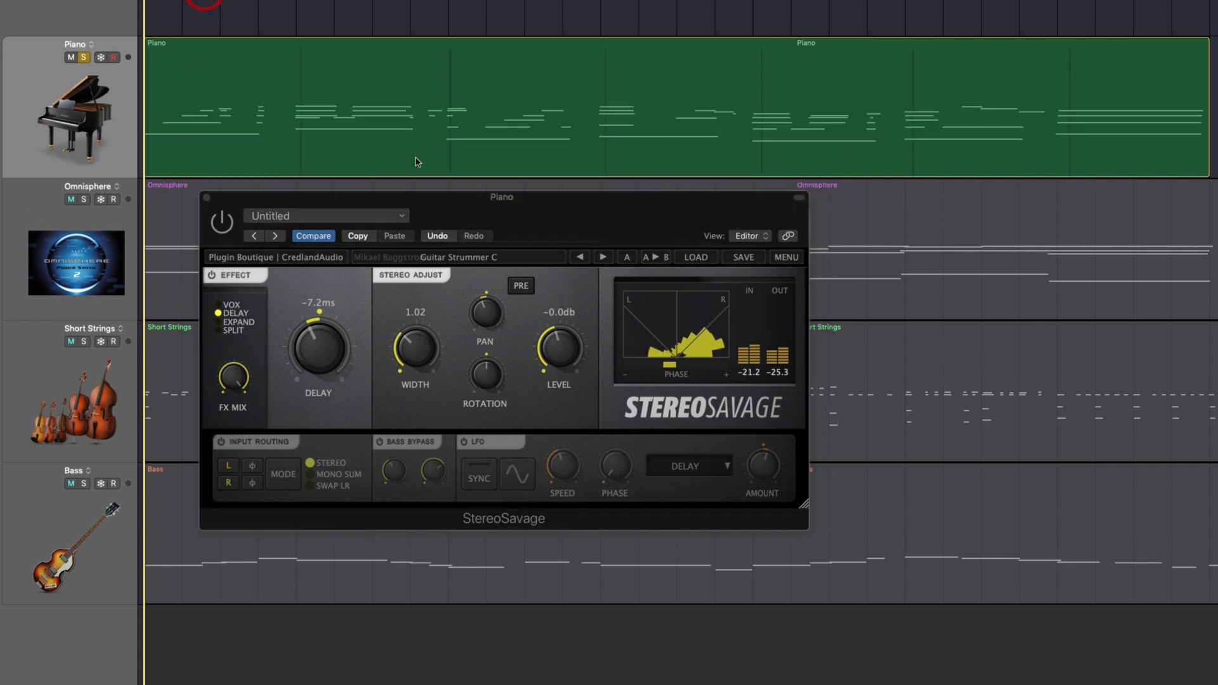
left_click(221, 224)
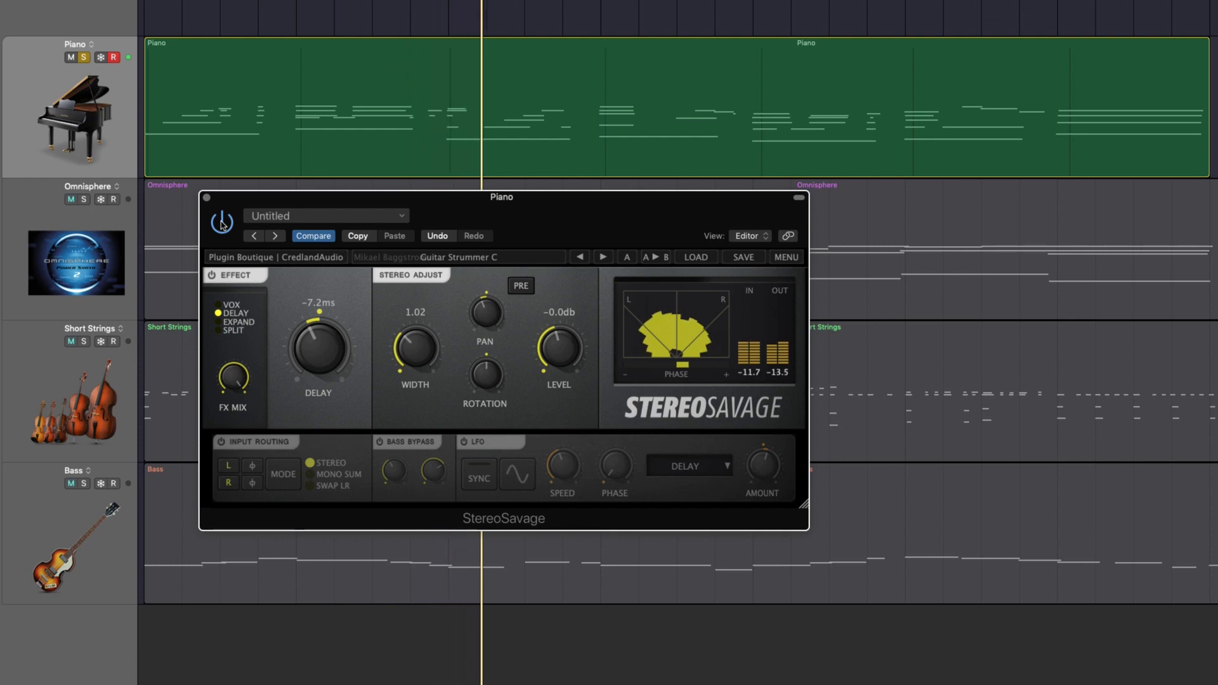
left_click(222, 223)
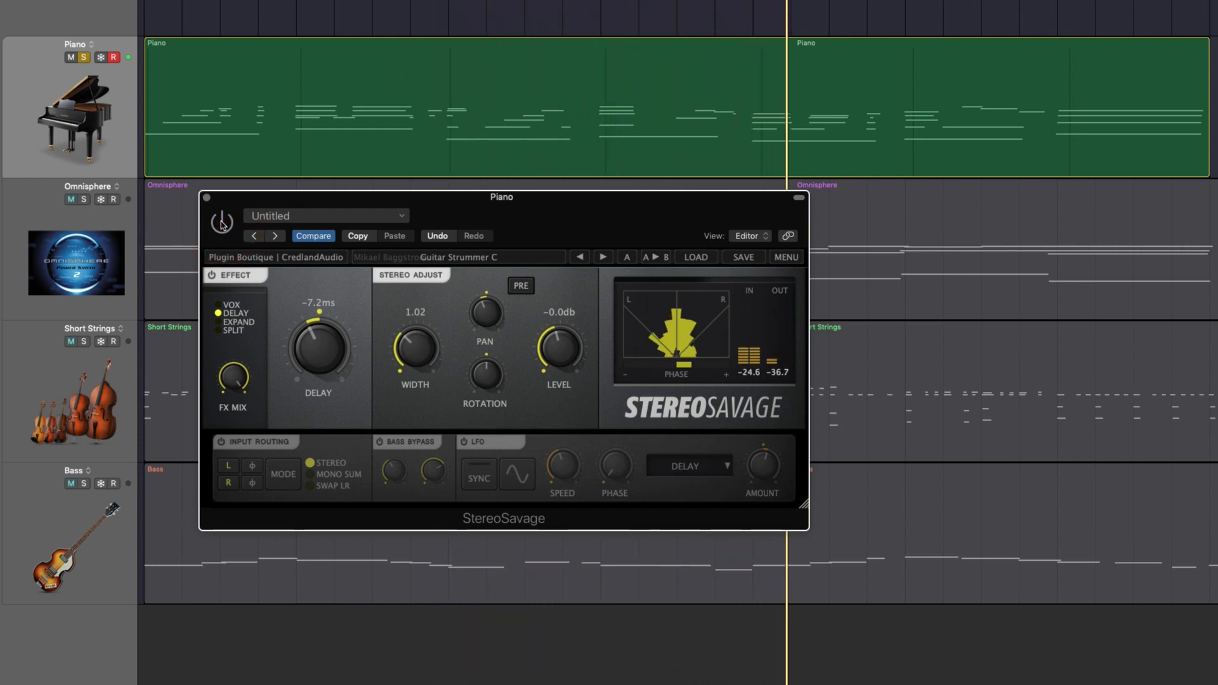
left_click(221, 223)
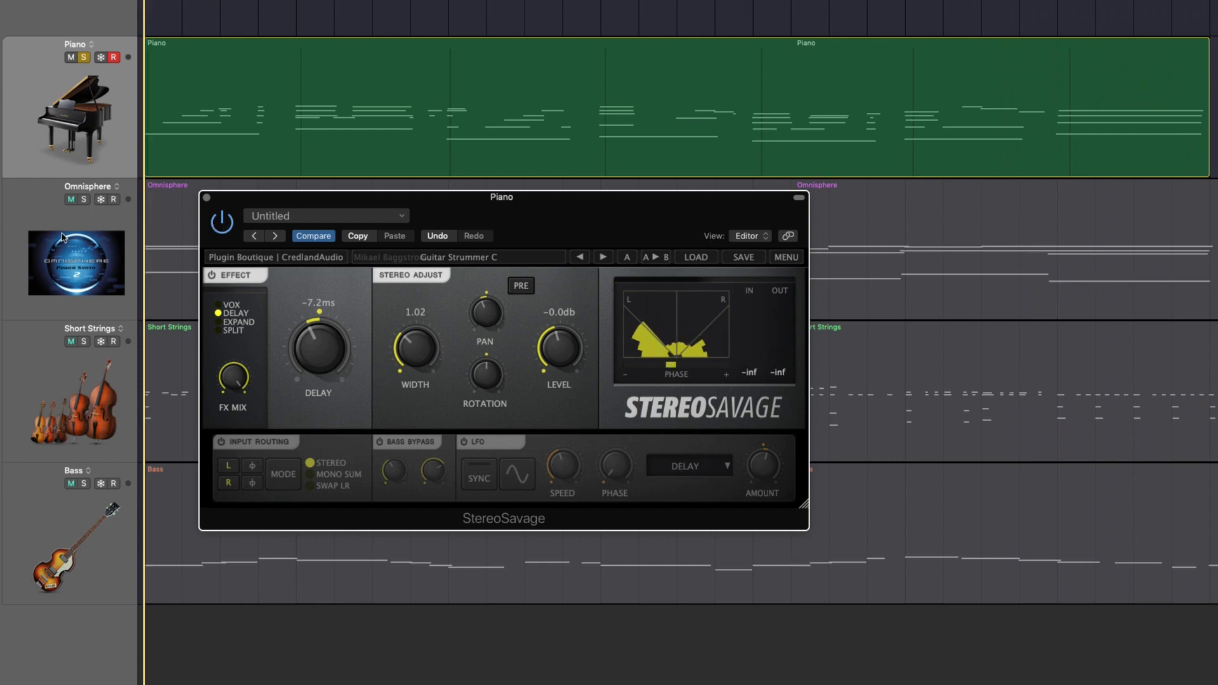
Move the solo from the Piano to the Omnisphere track and bring up Omnisphere's StereoSavage window below its region
key("Down")
left_click(207, 198)
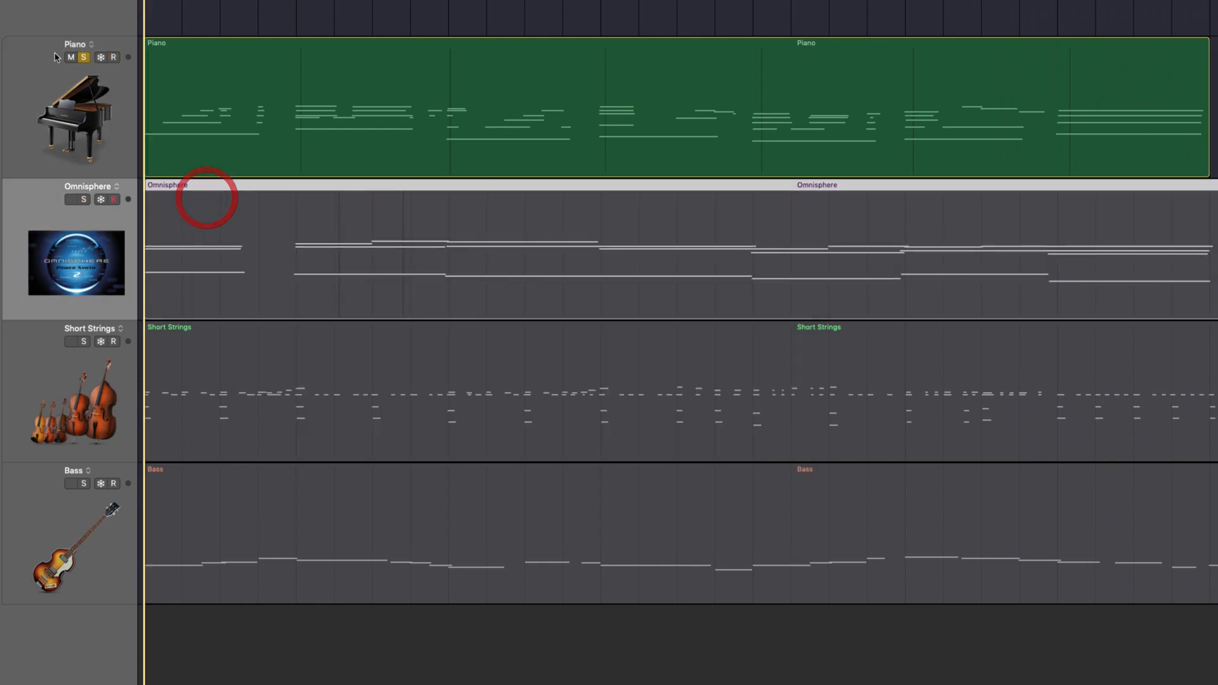
left_click(84, 57)
left_click(84, 200)
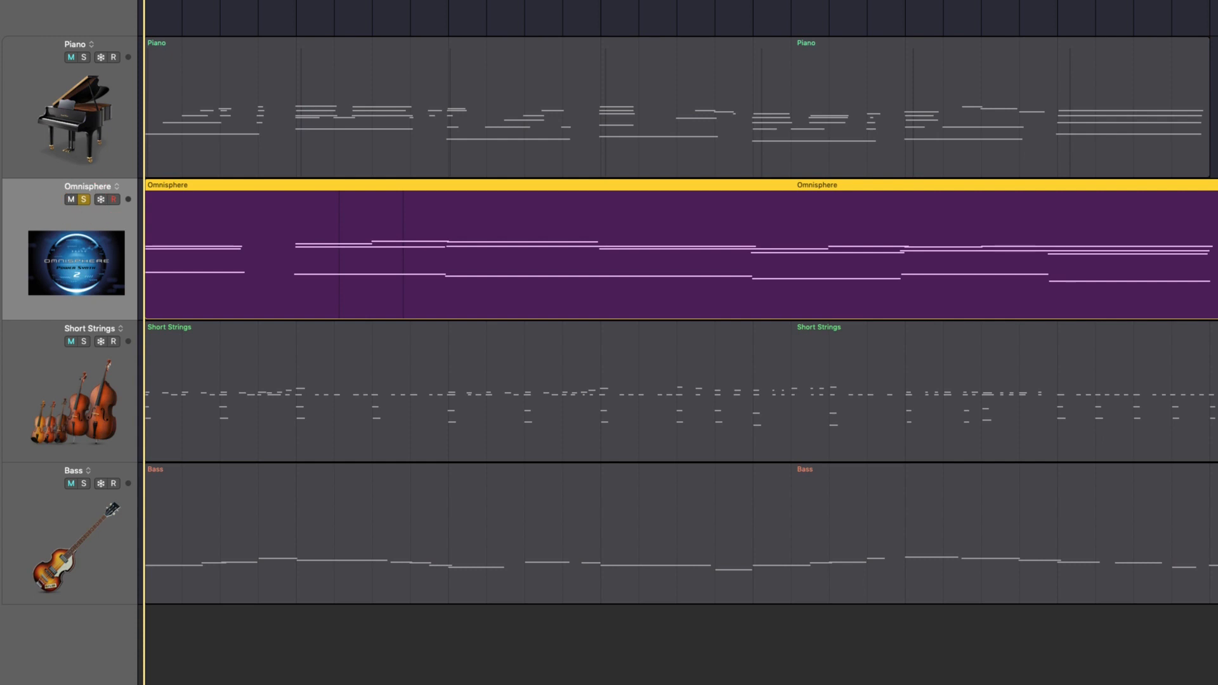
left_click_drag(803, 1, 518, 352)
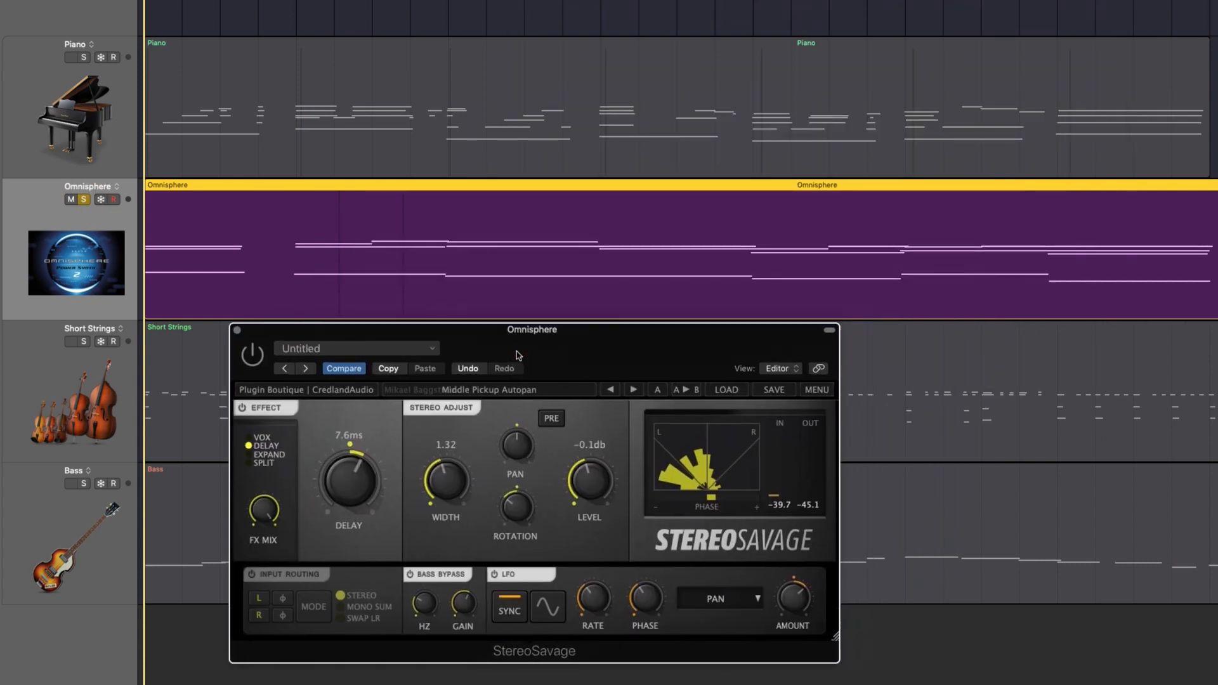
Play the soloed Omnisphere track and compare it with StereoSavage bypassed and enabled, leaving the effect enabled
key("space")
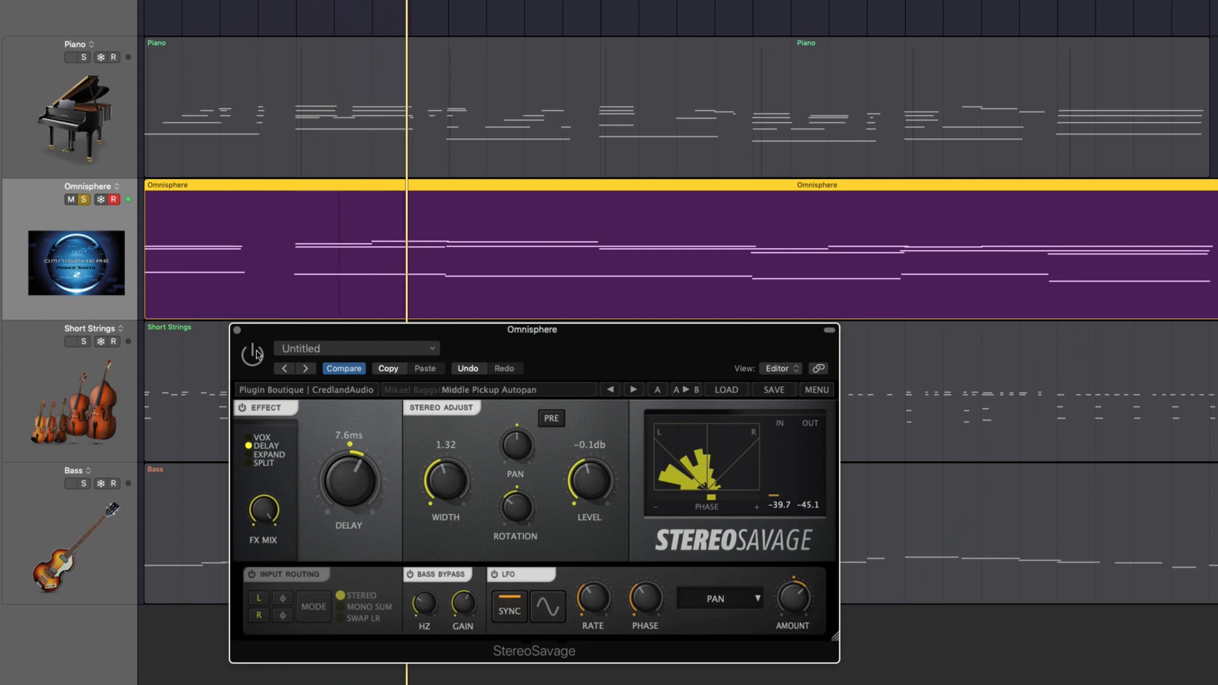
left_click(256, 352)
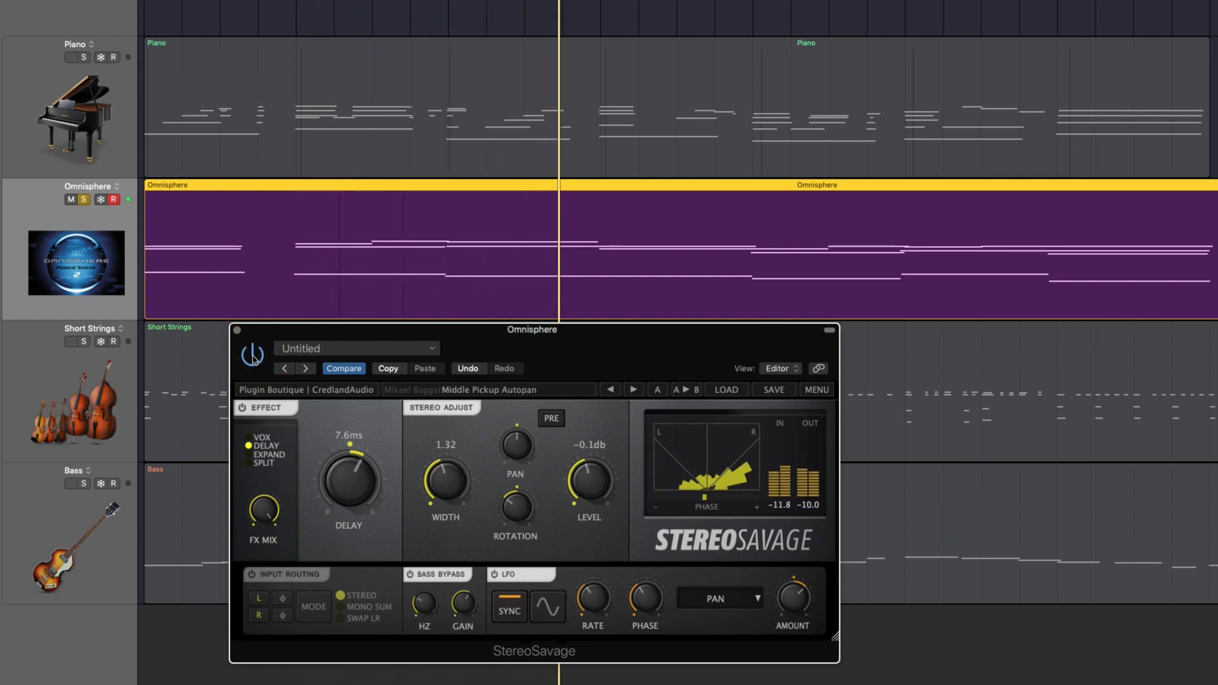
left_click(253, 357)
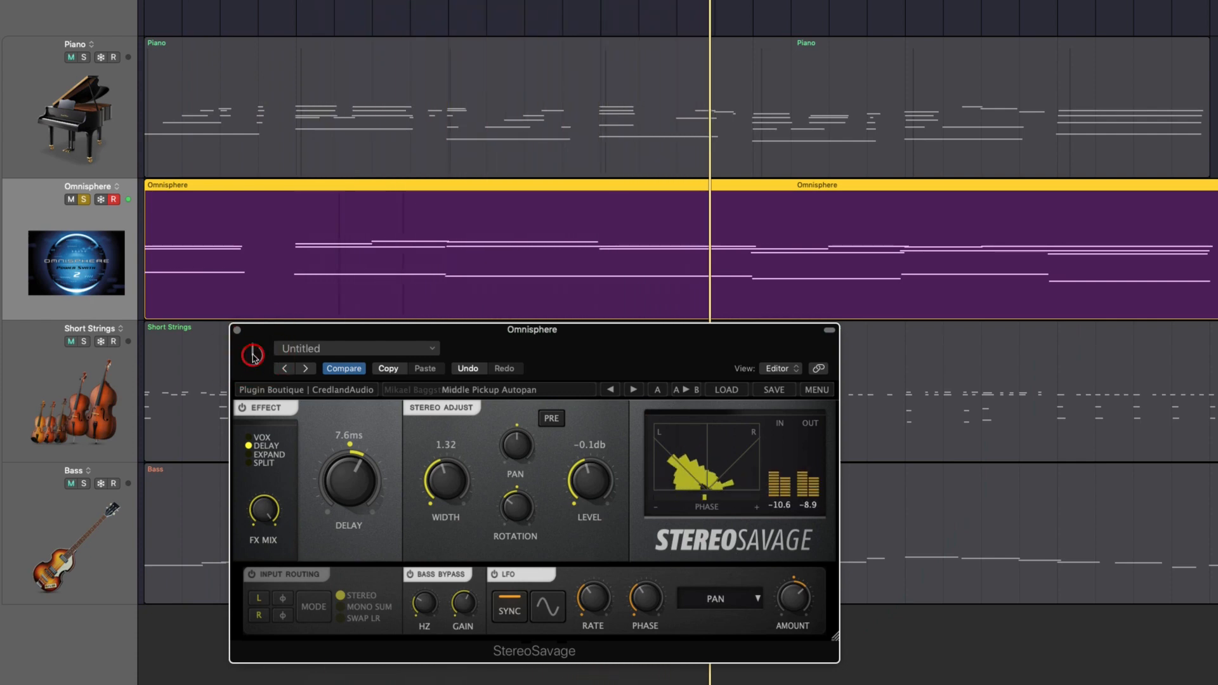
left_click(253, 357)
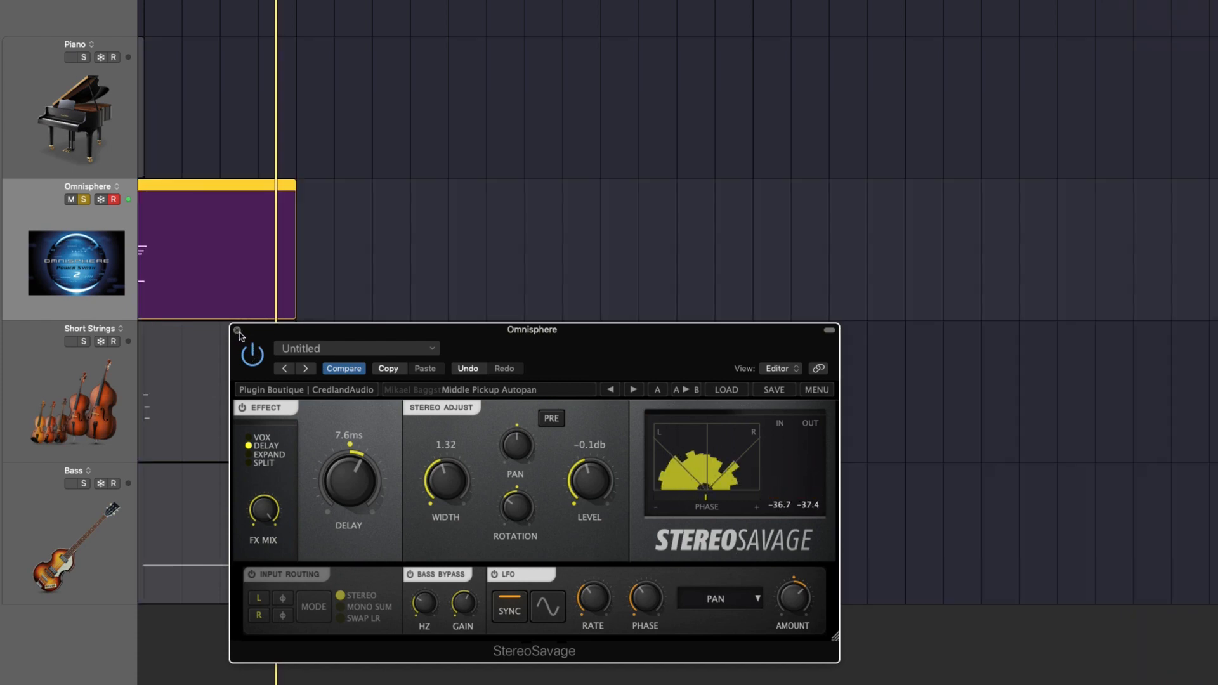
Close Omnisphere's StereoSavage window, stop playback and turn off the track's solo
left_click(238, 331)
left_click(440, 253)
key("space")
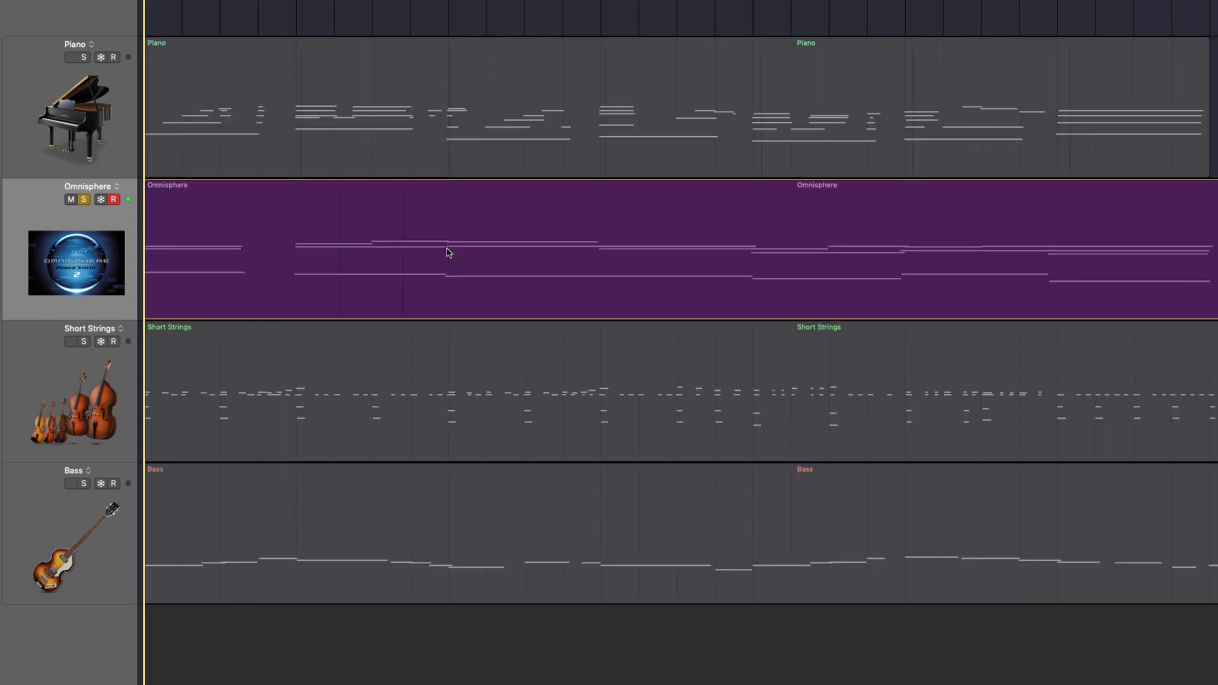
left_click(83, 199)
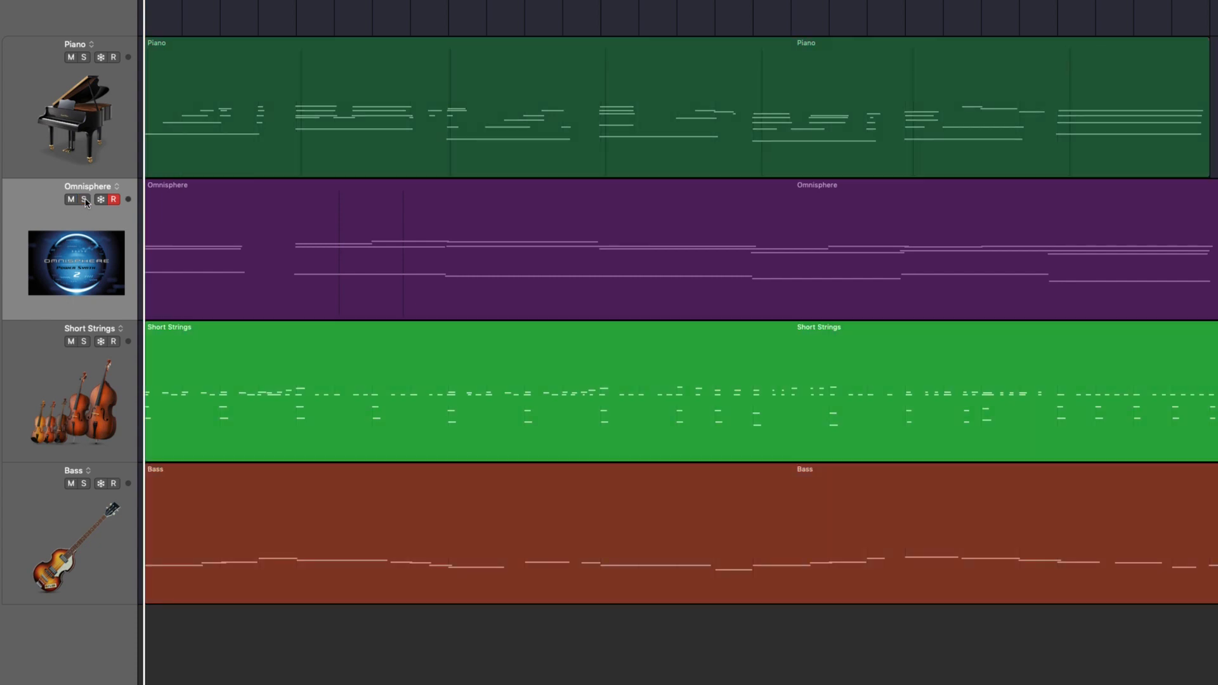
Solo the Short Strings track and open its StereoSavage plug-in, placing the window over the upper tracks
left_click(46, 392)
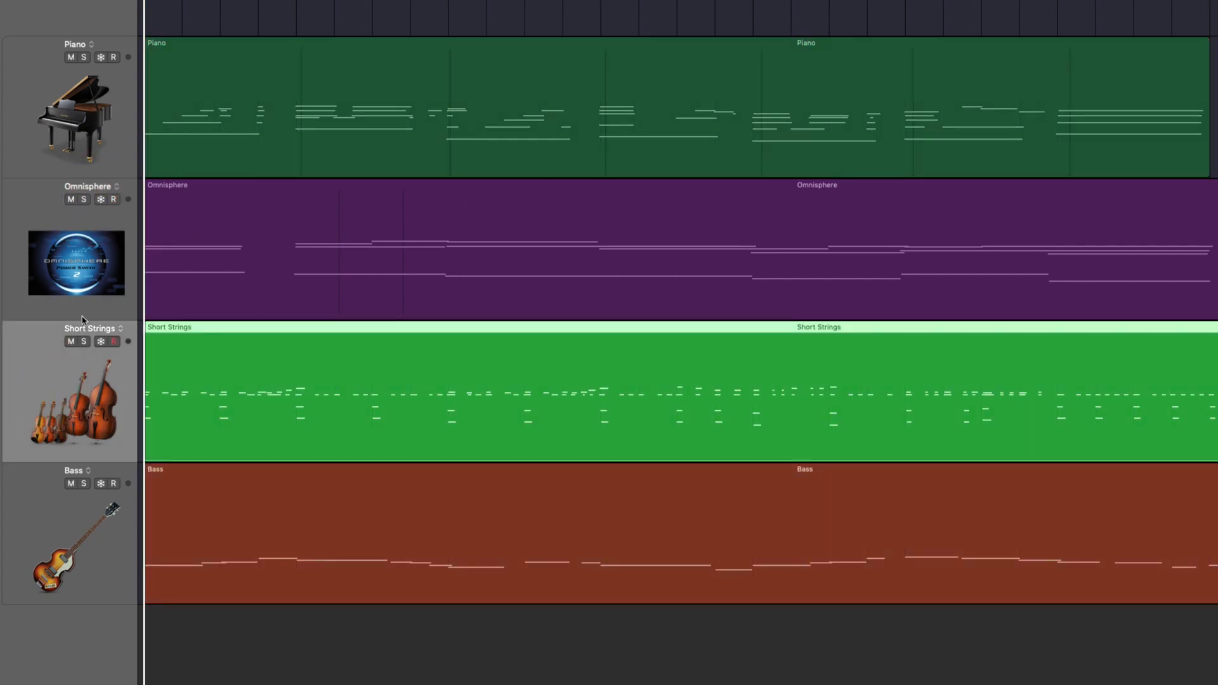
left_click(84, 342)
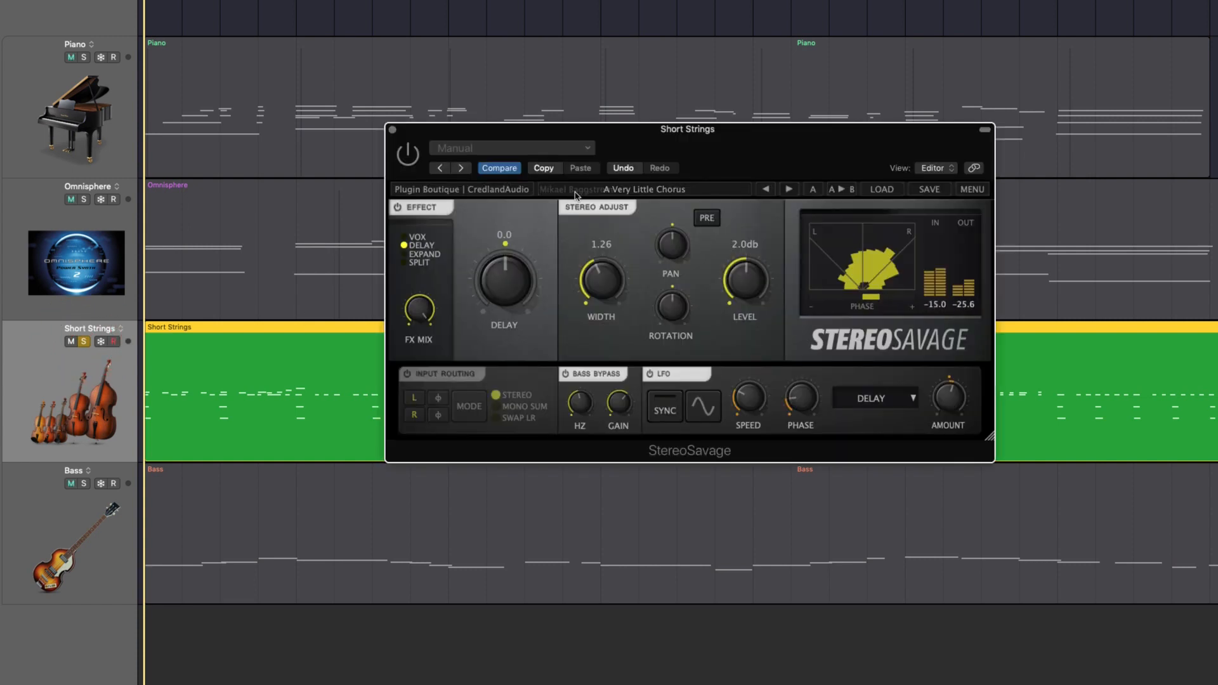
left_click_drag(691, 160, 566, 107)
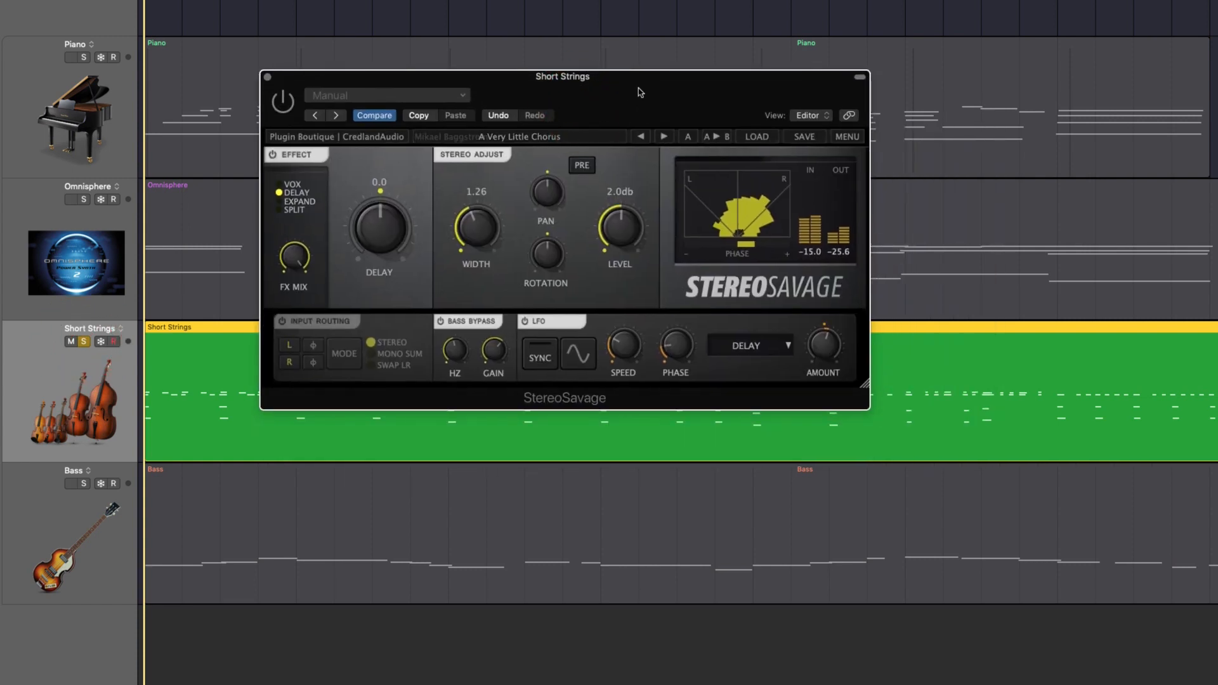
left_click_drag(640, 92, 612, 68)
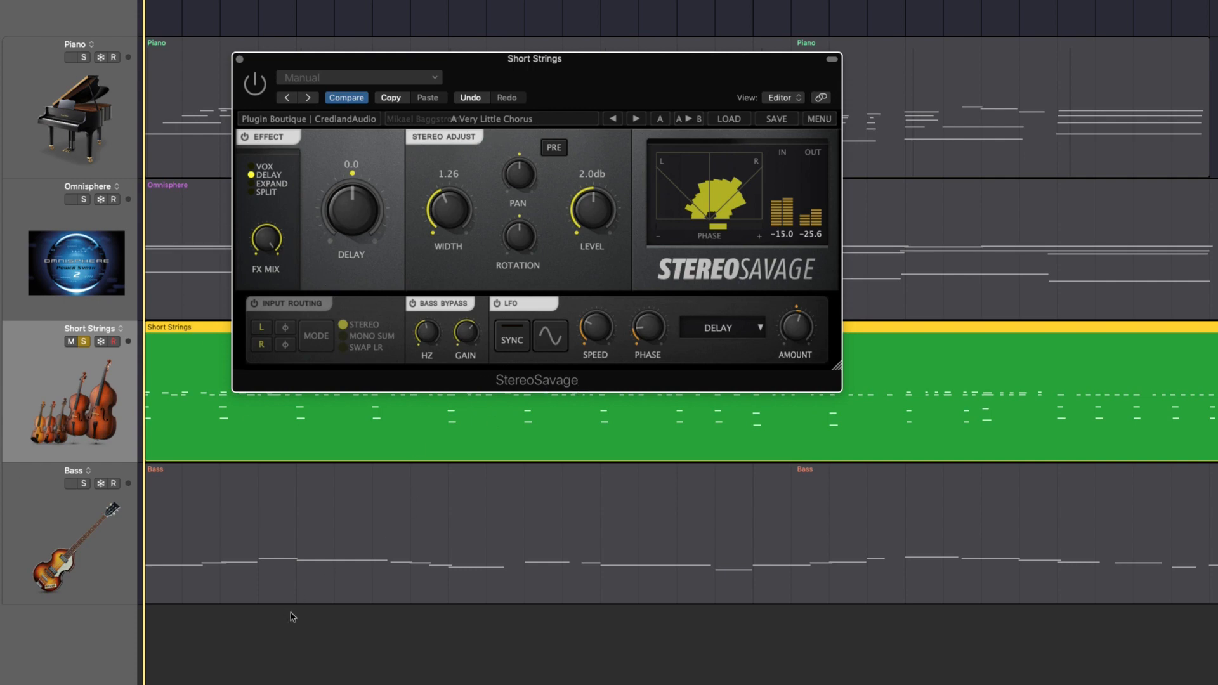
Play the soloed Short Strings with StereoSavage open, and close the plug-in and turn off the solo when done
key("space")
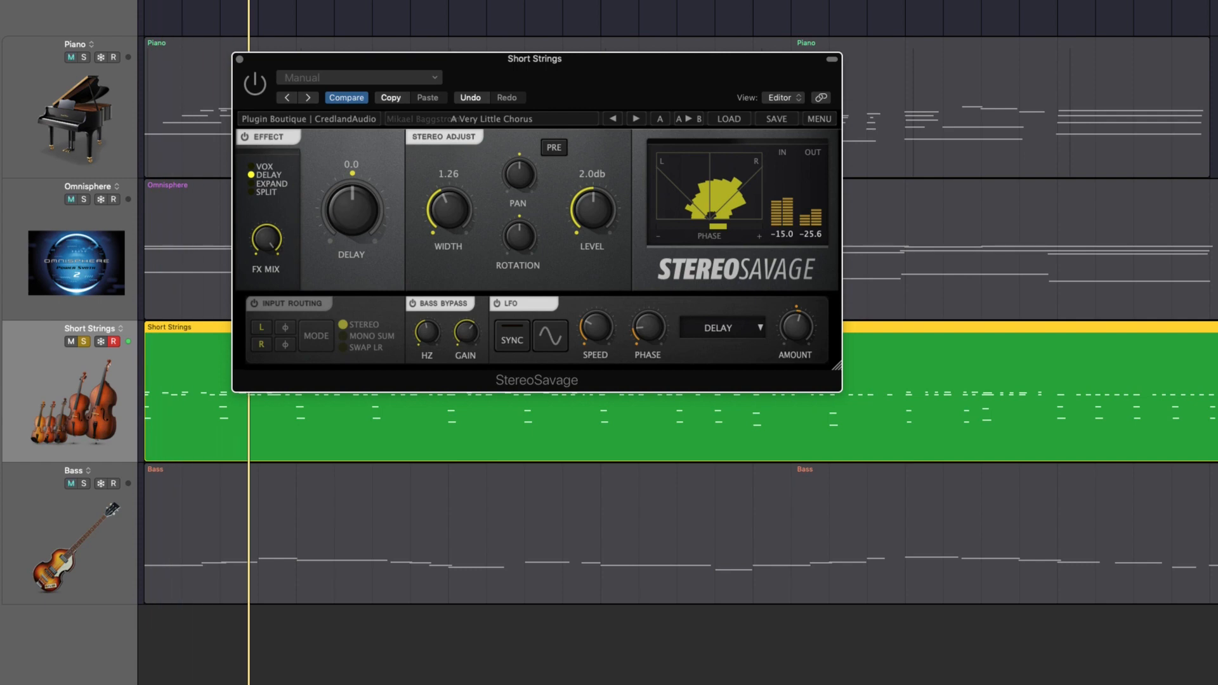
left_click_drag(722, 54, 715, 0)
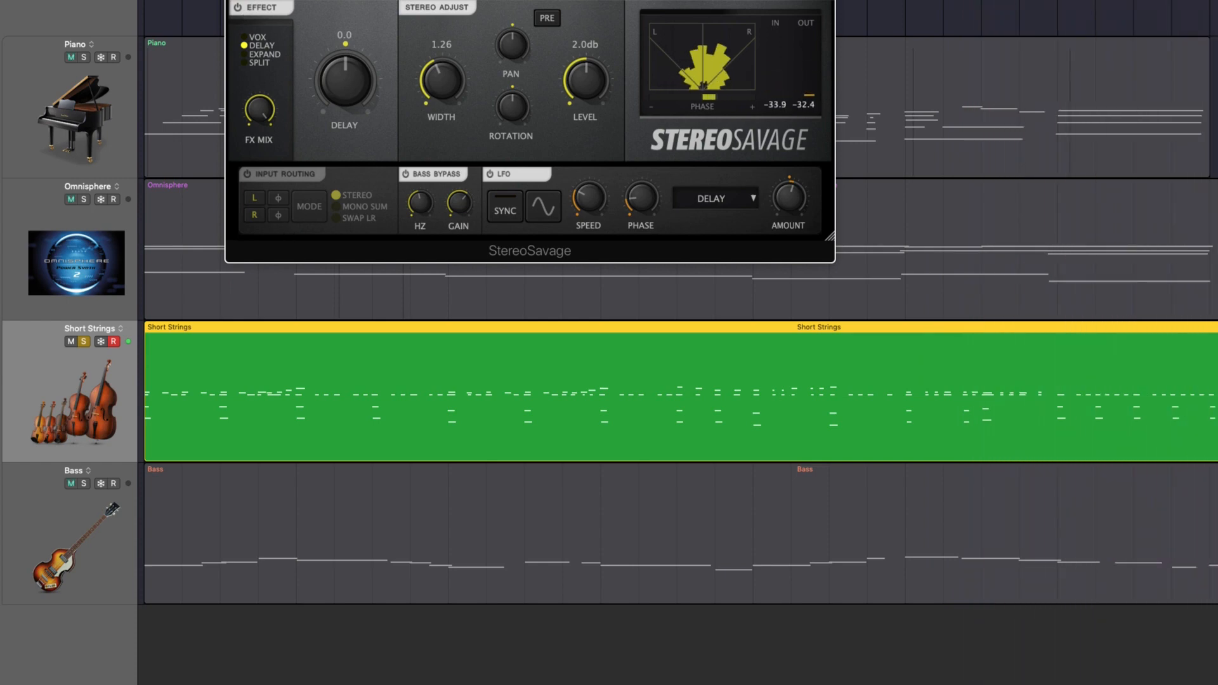
key("super+w")
left_click(84, 342)
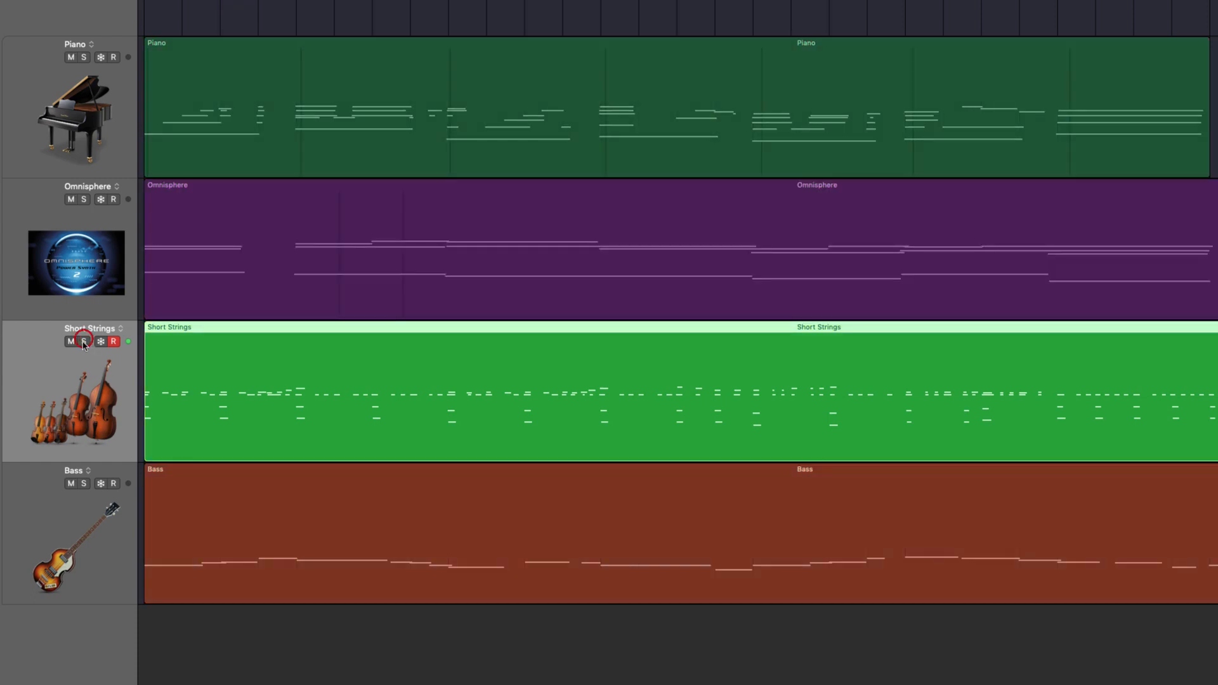
Solo the Bass track and show its StereoSavage plug-in with the window placed above the Bass region
left_click(64, 531)
left_click(84, 484)
key("space")
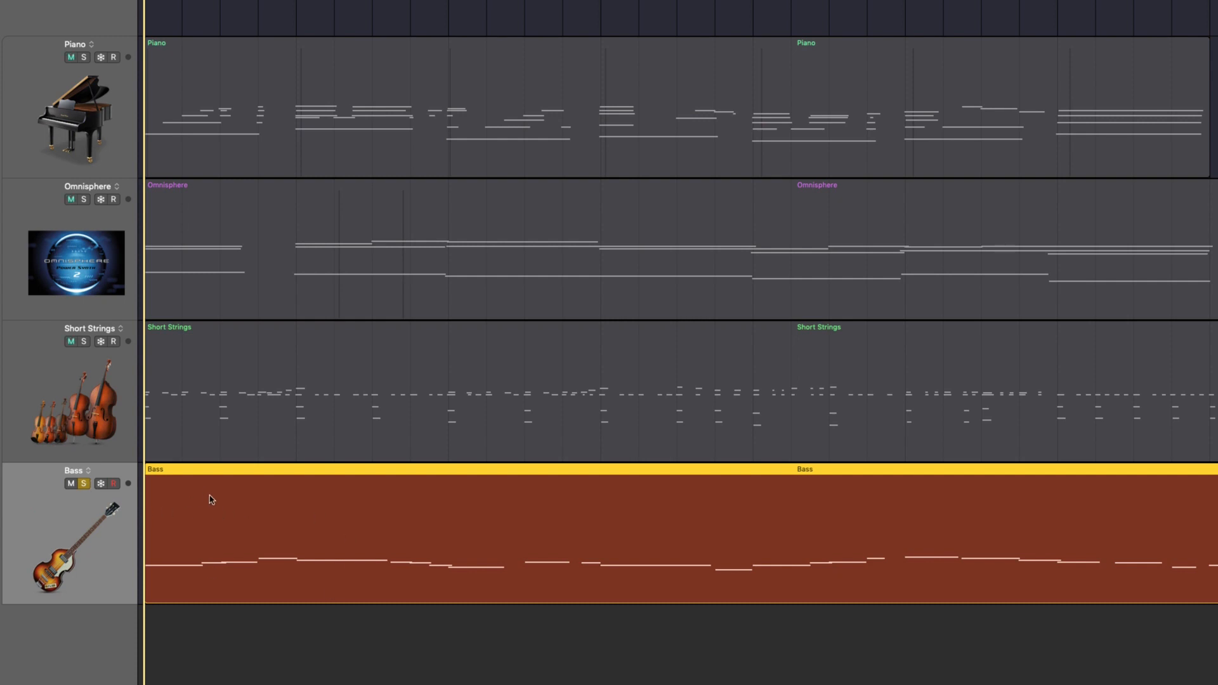
key("v")
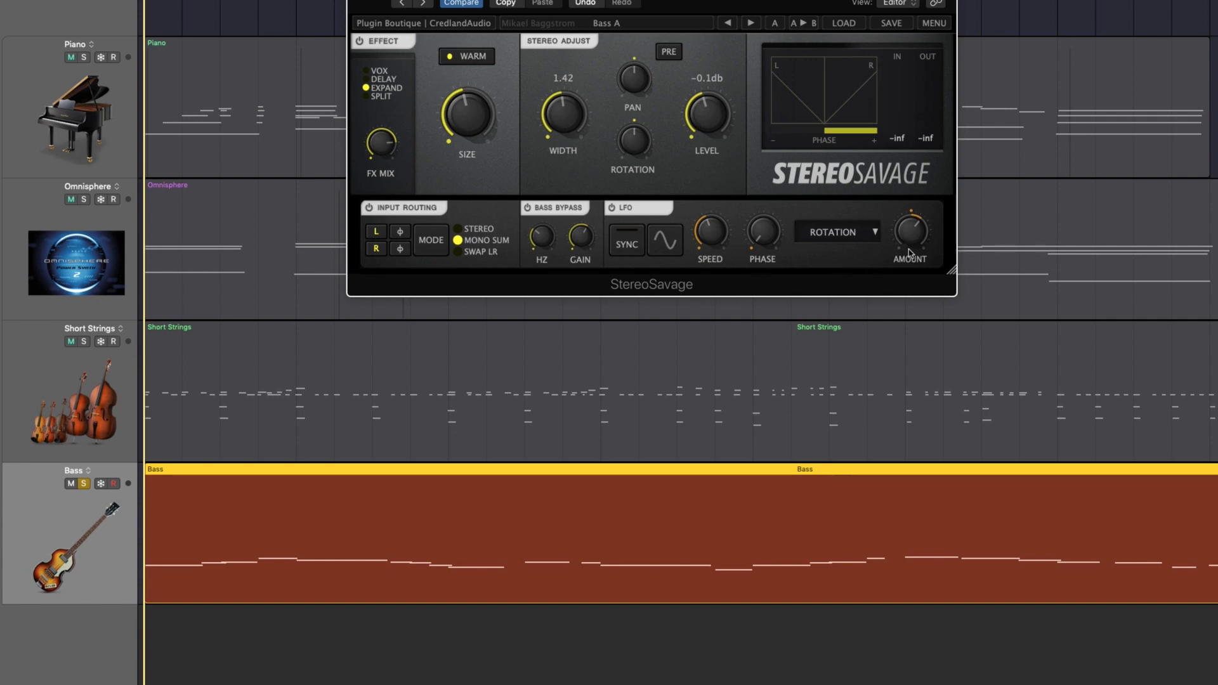
left_click(542, 239)
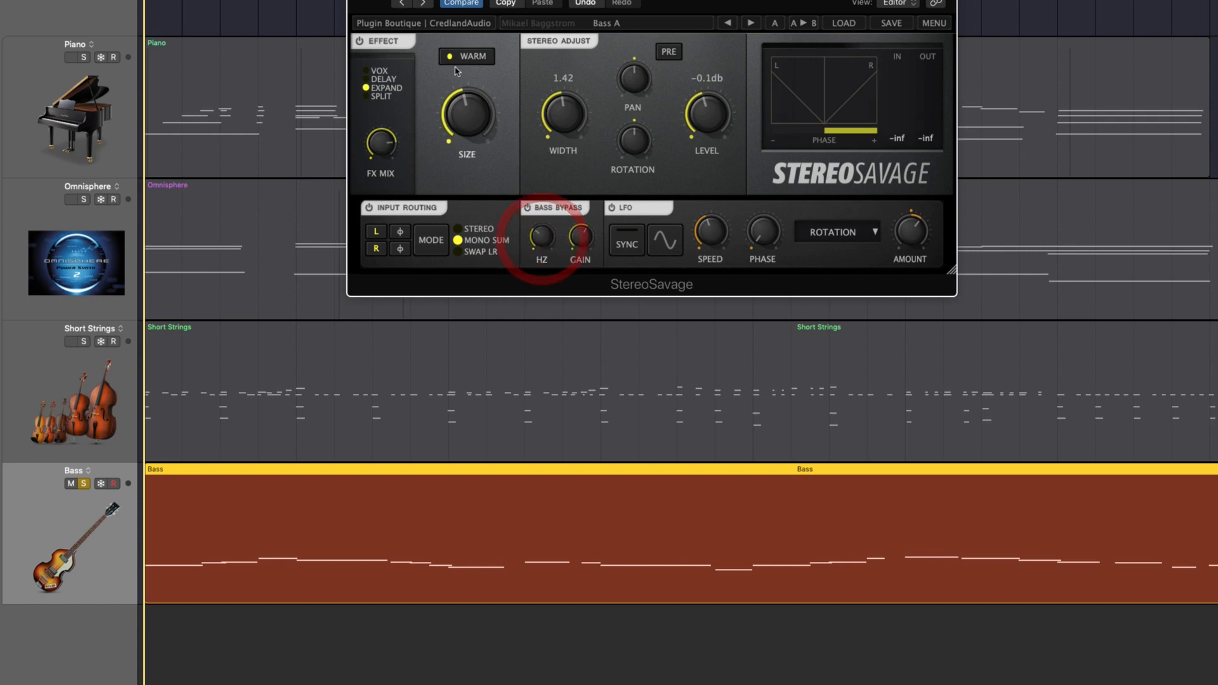
left_click_drag(665, 2, 506, 12)
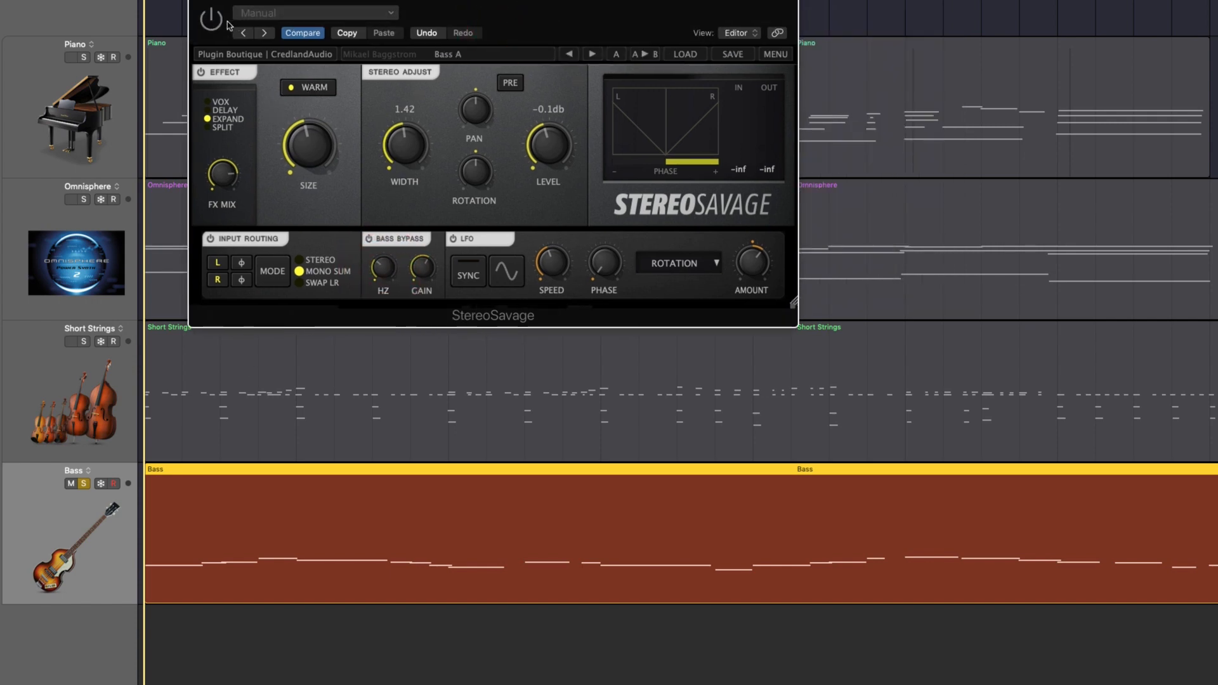
Play the soloed Bass track and compare it with StereoSavage bypassed and enabled, leaving the effect enabled
key("space")
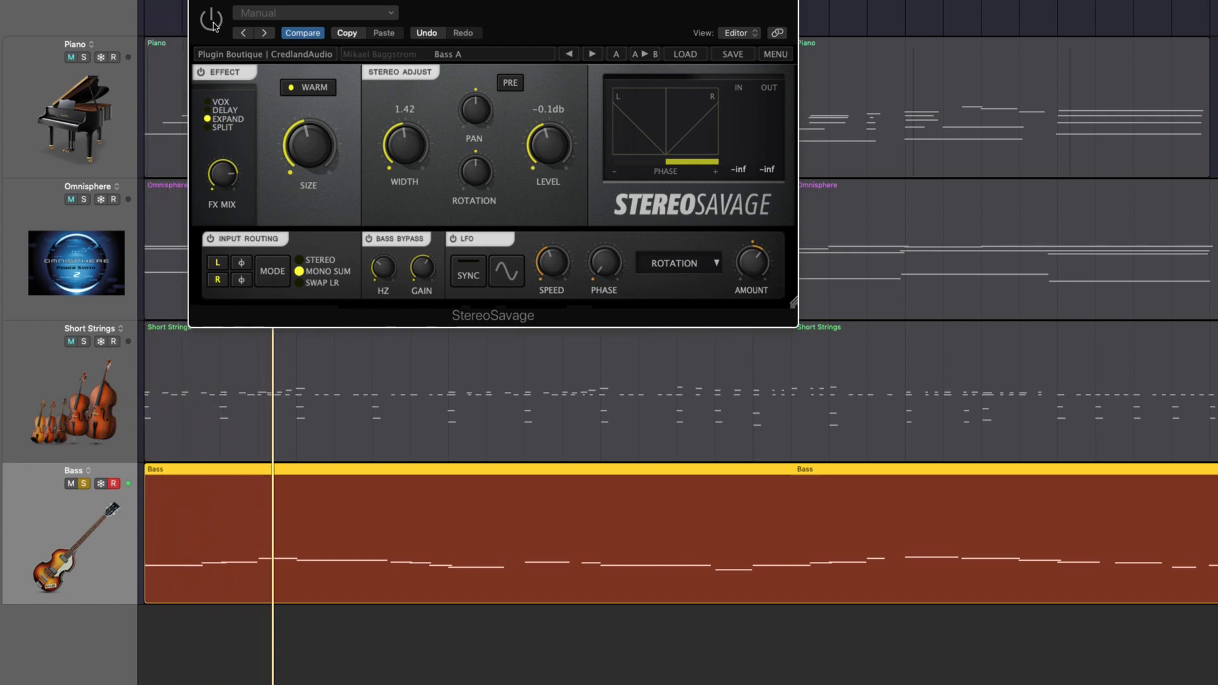
left_click(213, 22)
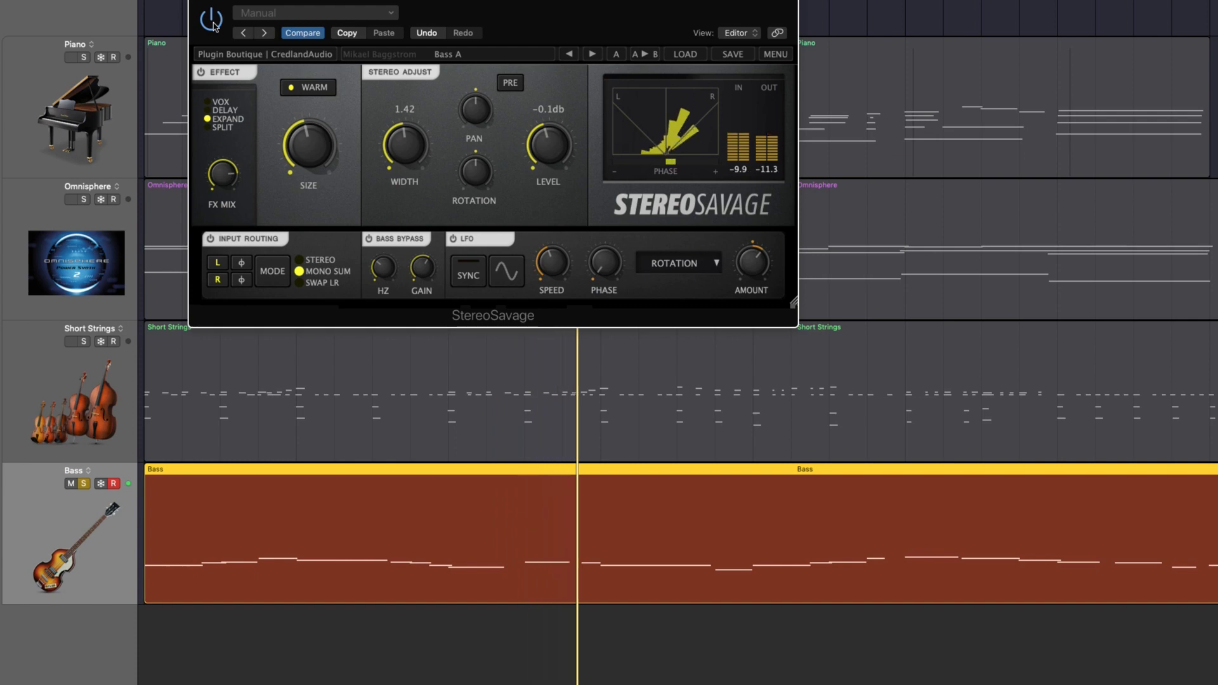
left_click(213, 23)
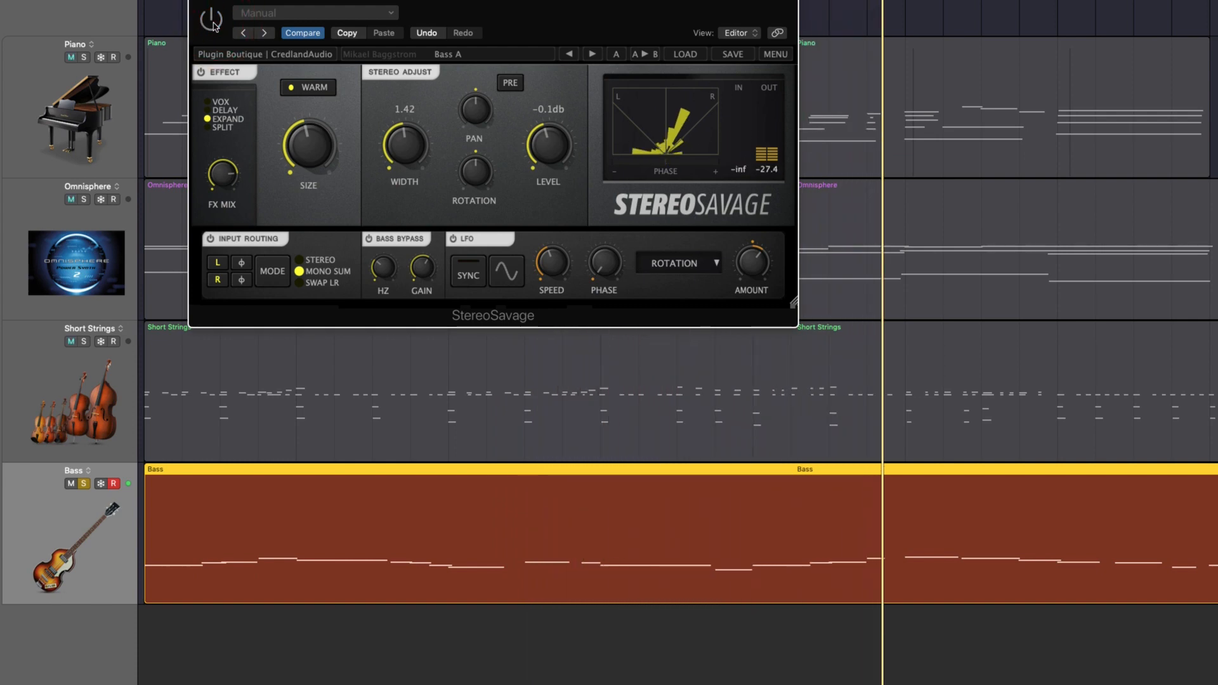
left_click(213, 23)
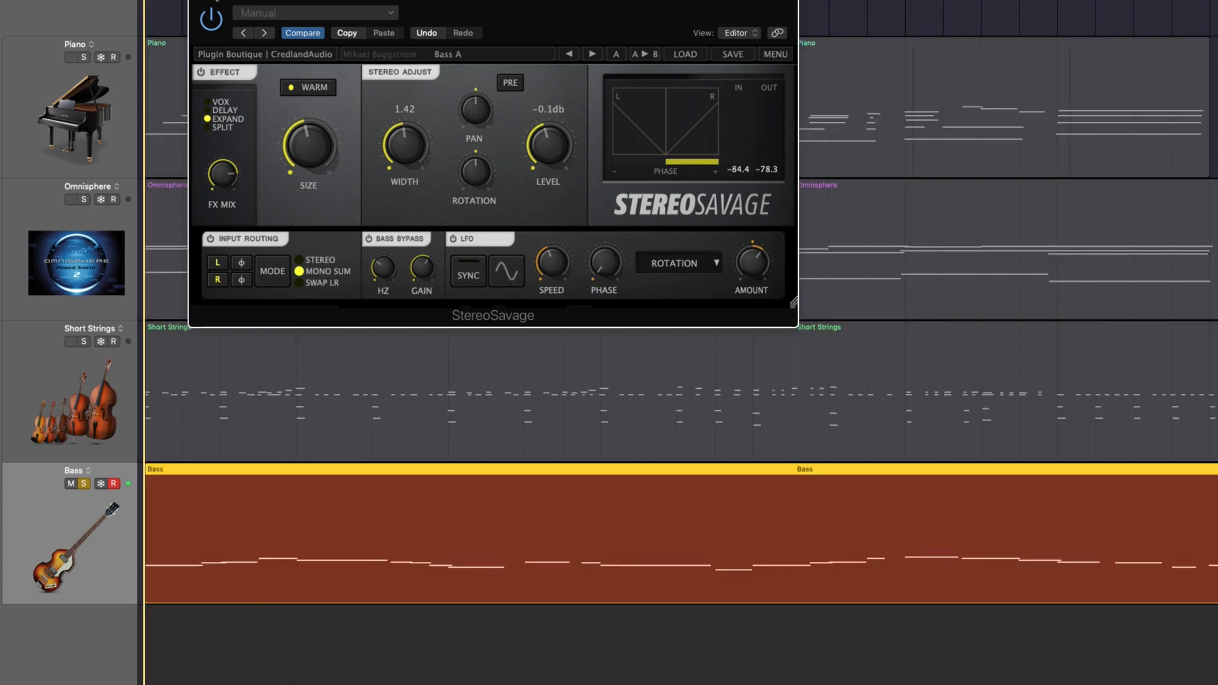
Close the Bass track's StereoSavage window and turn off its solo
left_click(200, 2)
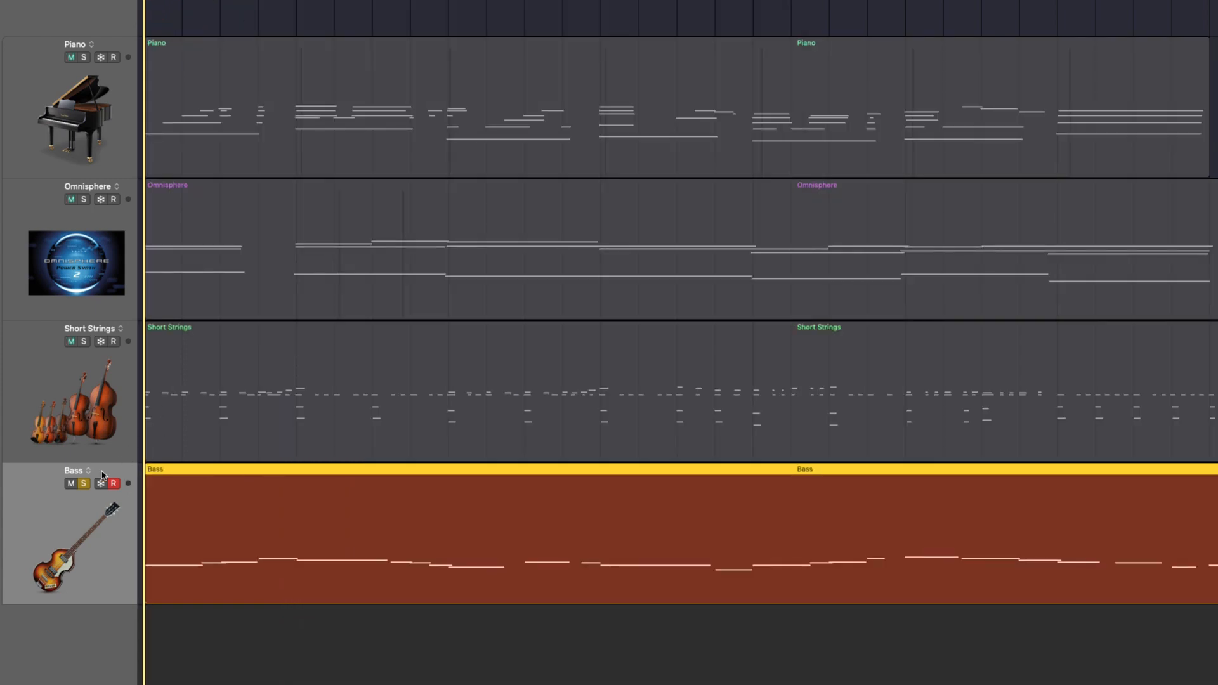
left_click(82, 484)
left_click(24, 145)
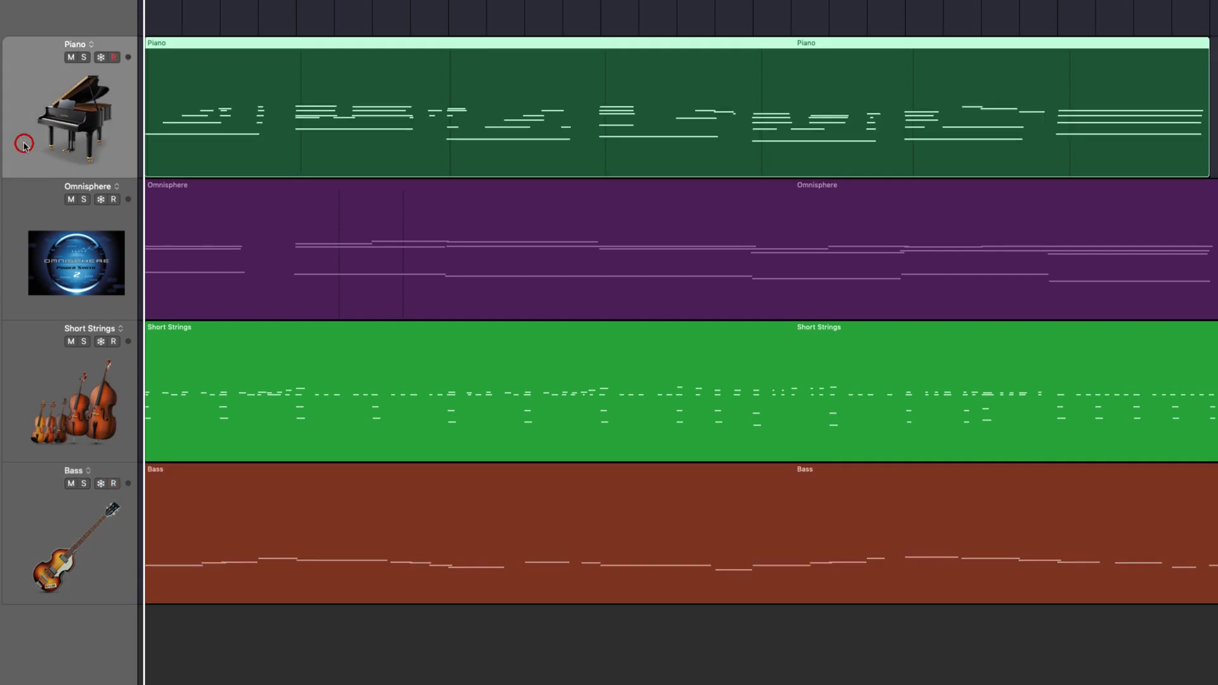
left_click(21, 297)
left_click(33, 382)
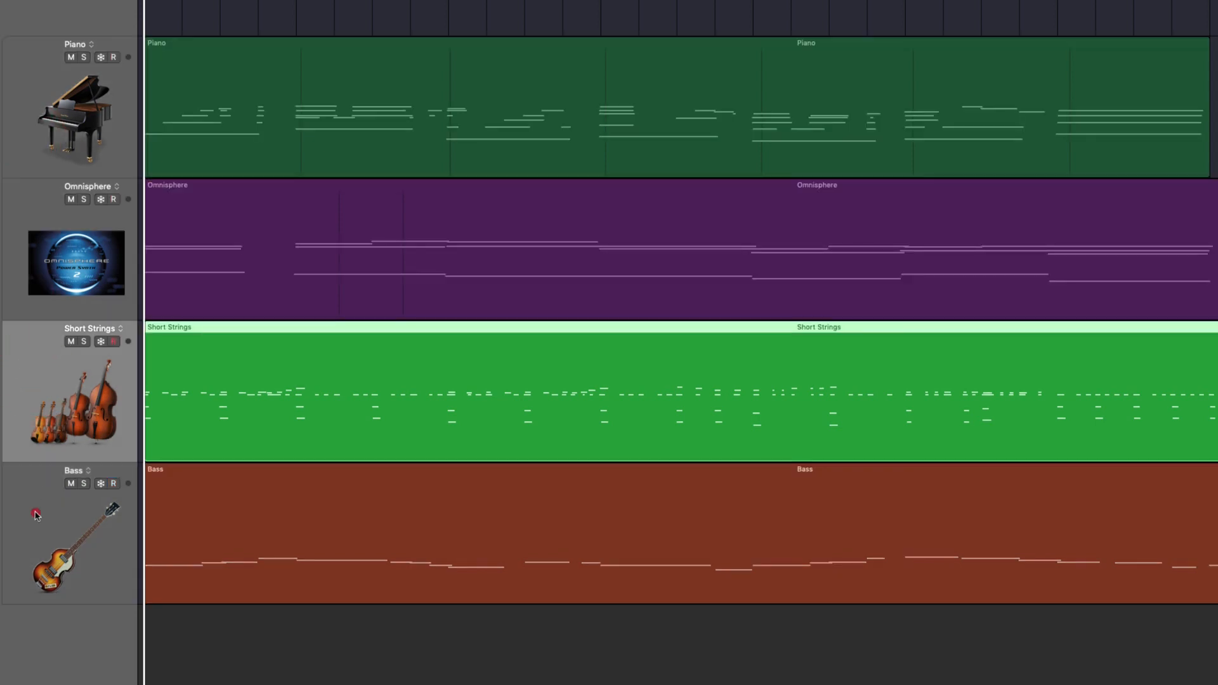
left_click(35, 514)
left_click(31, 371)
left_click(36, 277)
left_click(32, 127)
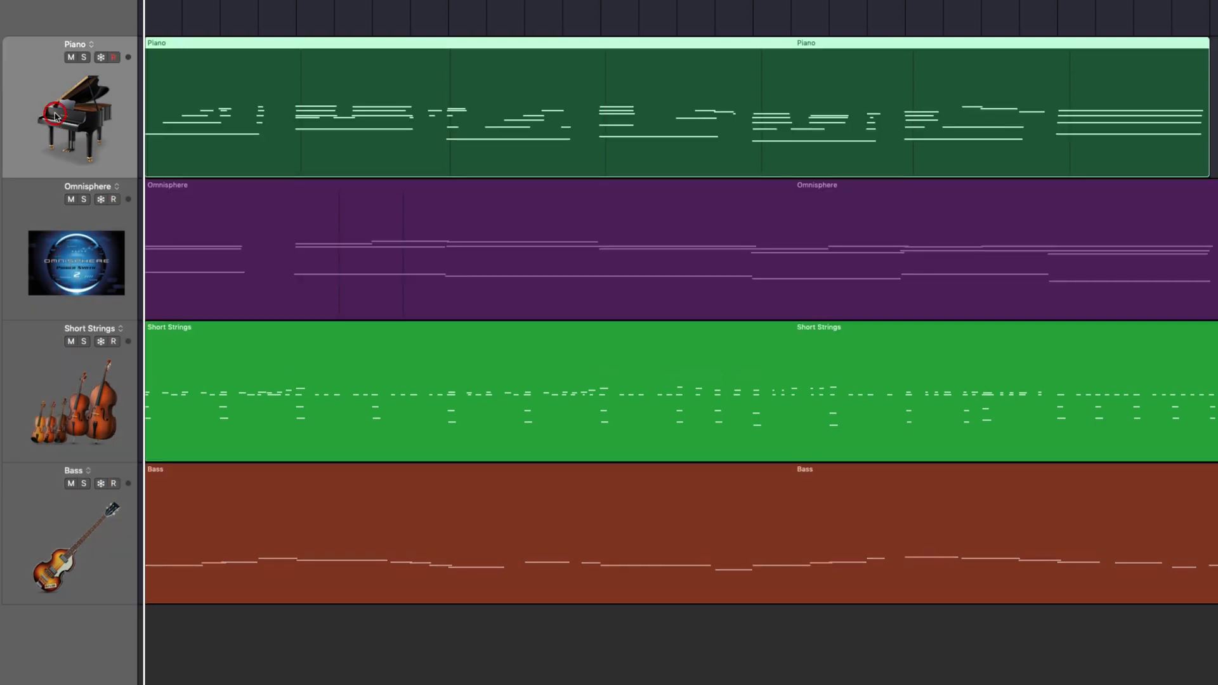
left_click(377, 5)
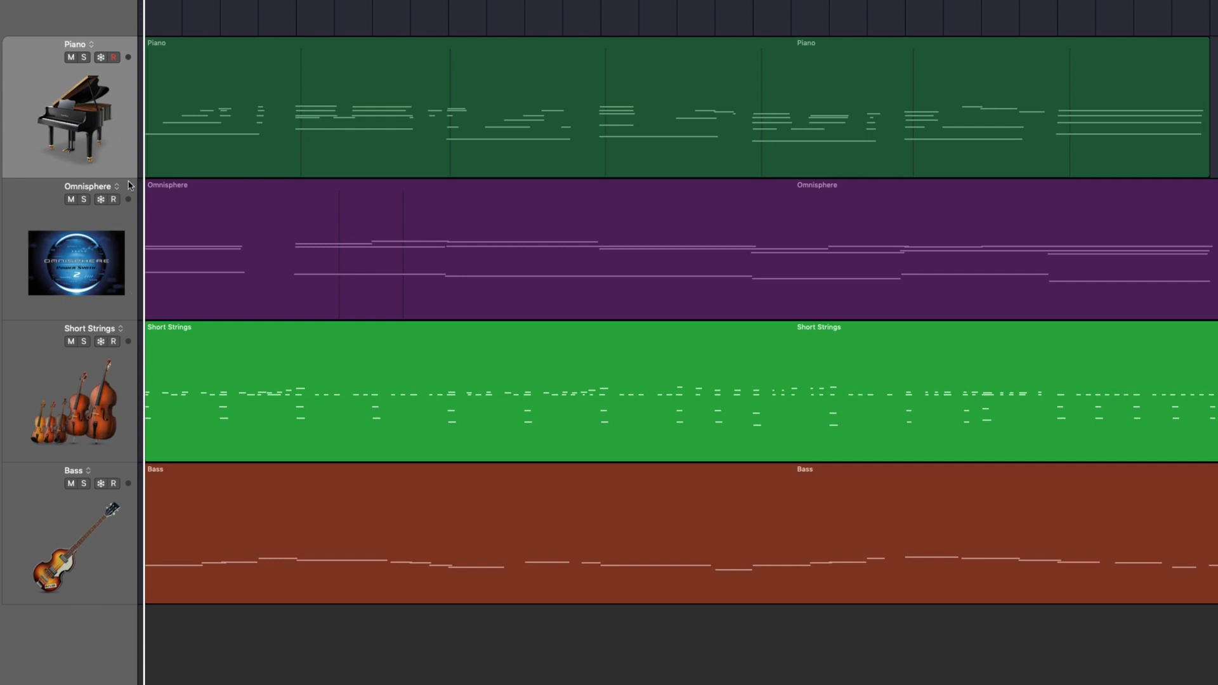
left_click(106, 279)
left_click(48, 358)
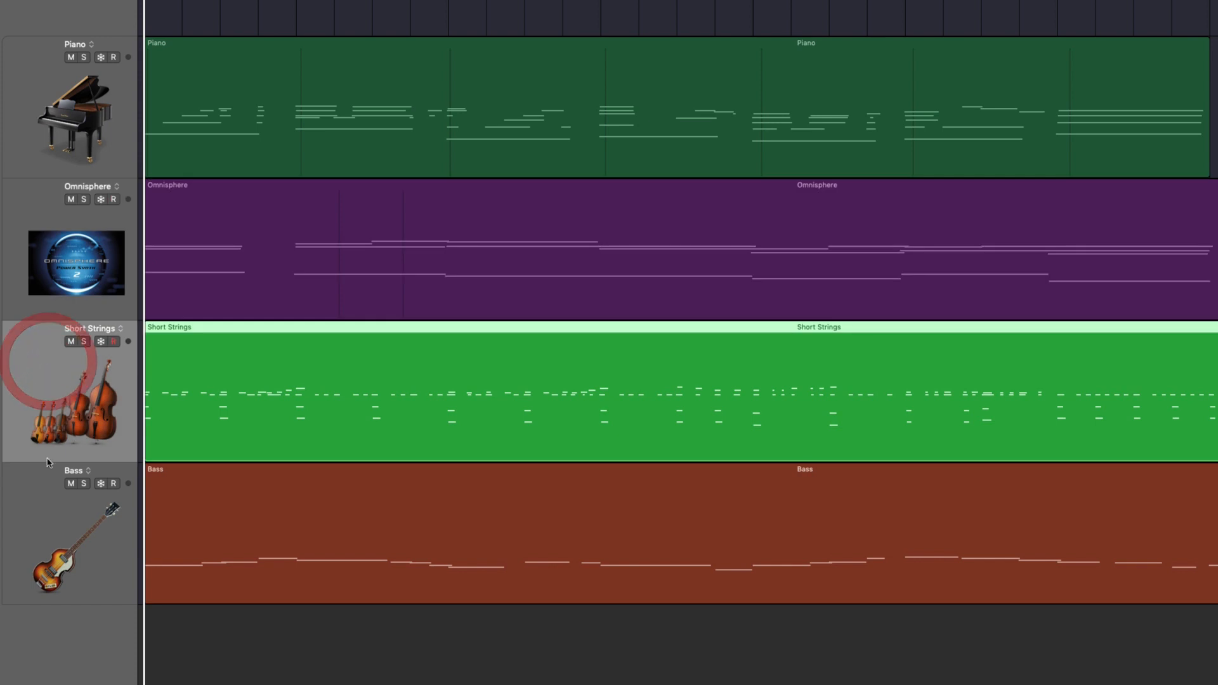
Select the Piano track and open its StereoSavage plug-in window
left_click(33, 555)
left_click(31, 391)
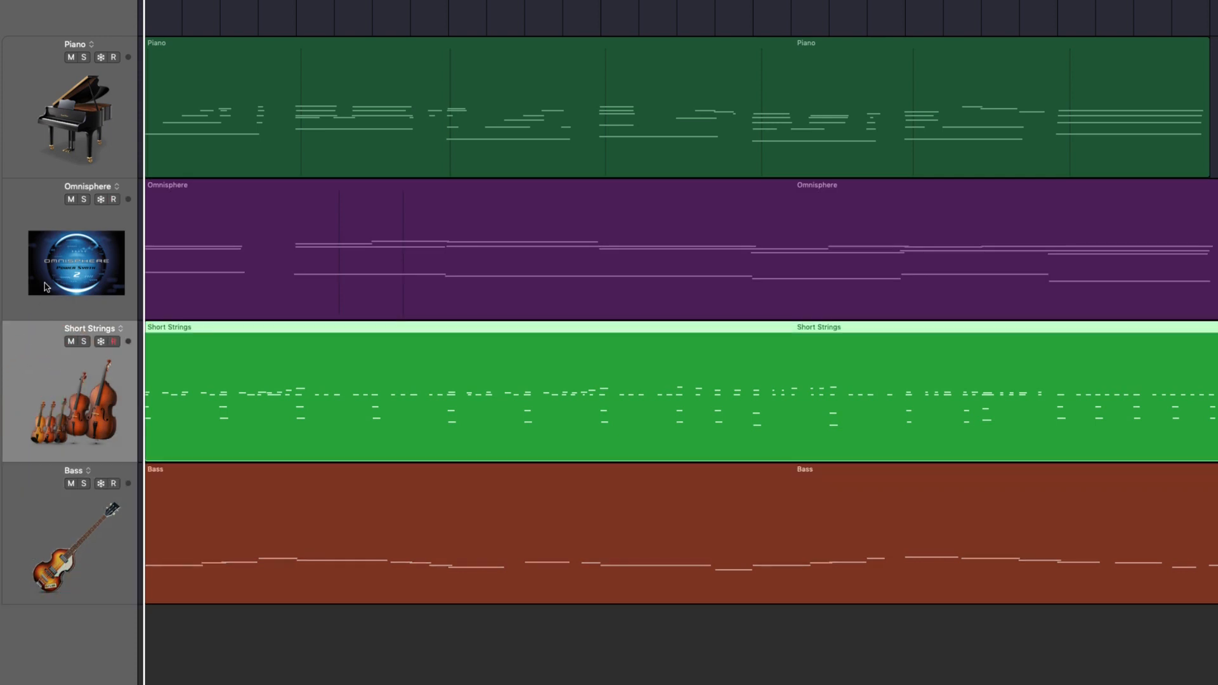
left_click(44, 283)
left_click(42, 134)
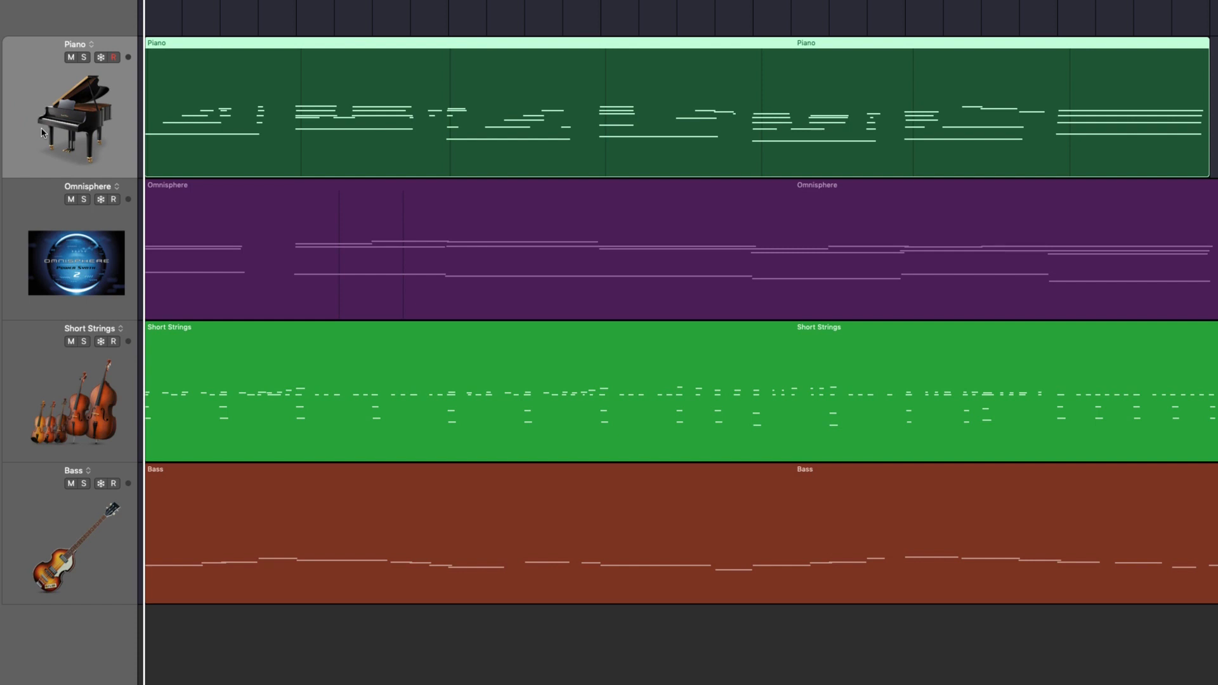
left_click(573, 2)
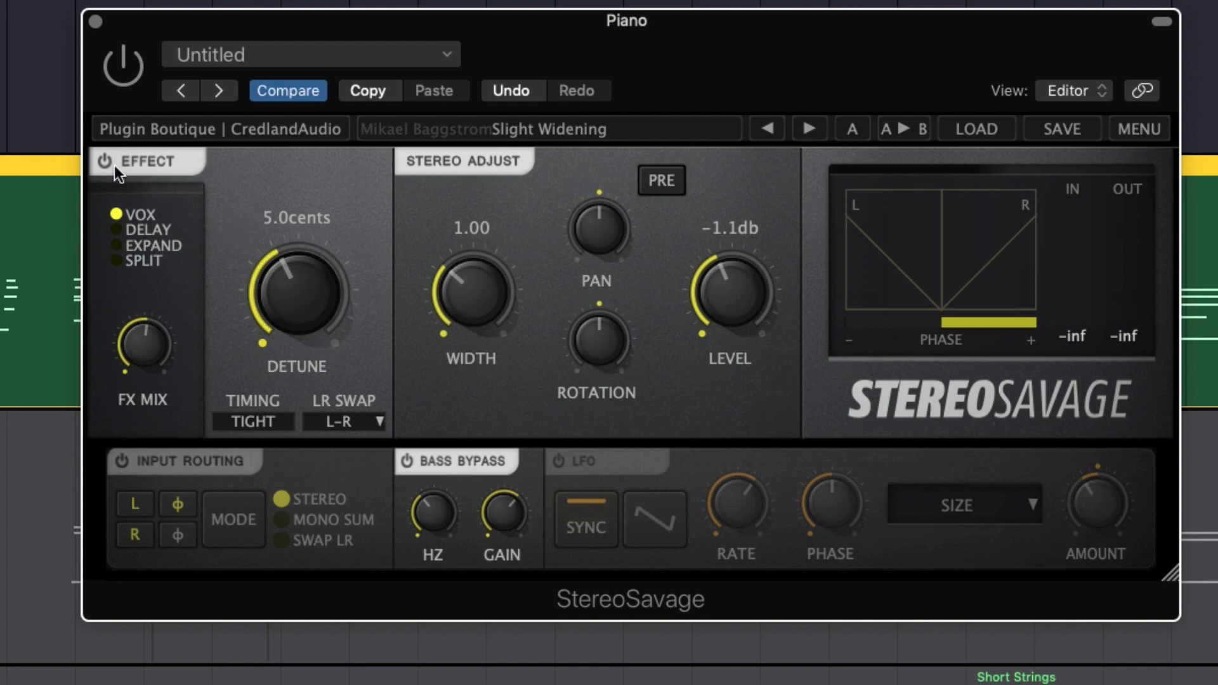
Switch off the Effect and Bass Bypass sections, and toggle Input Routing and the LFO on and back off
left_click(100, 157)
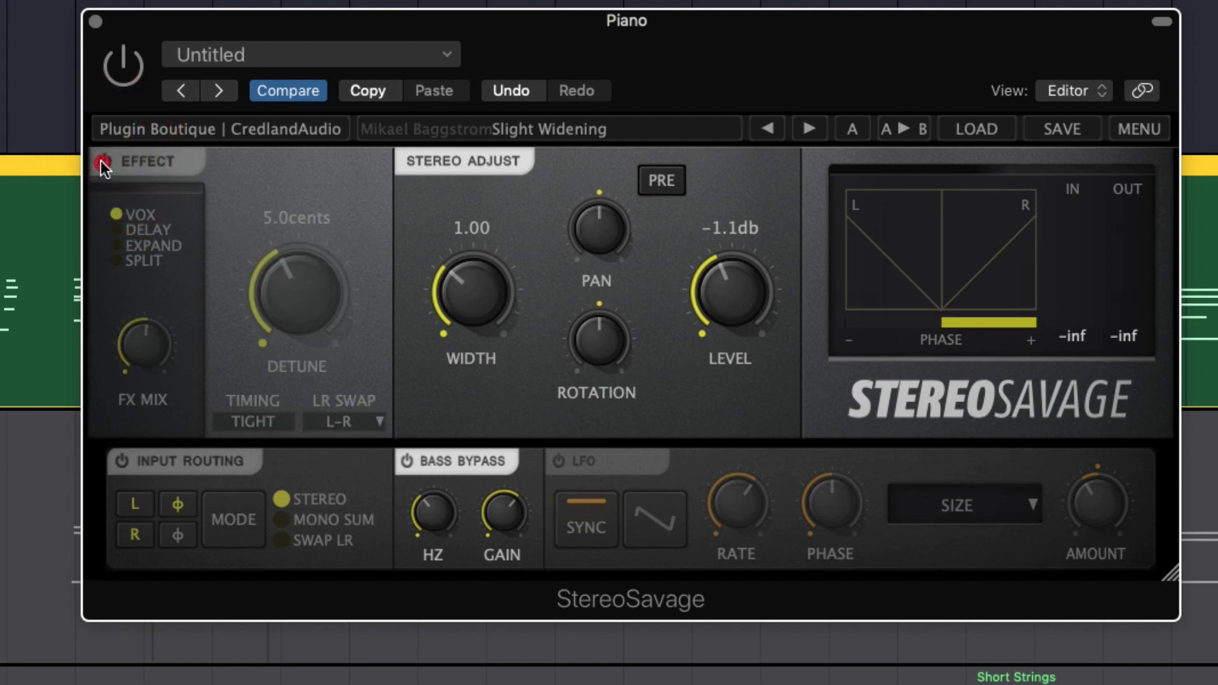
left_click(100, 162)
left_click(101, 161)
left_click(406, 462)
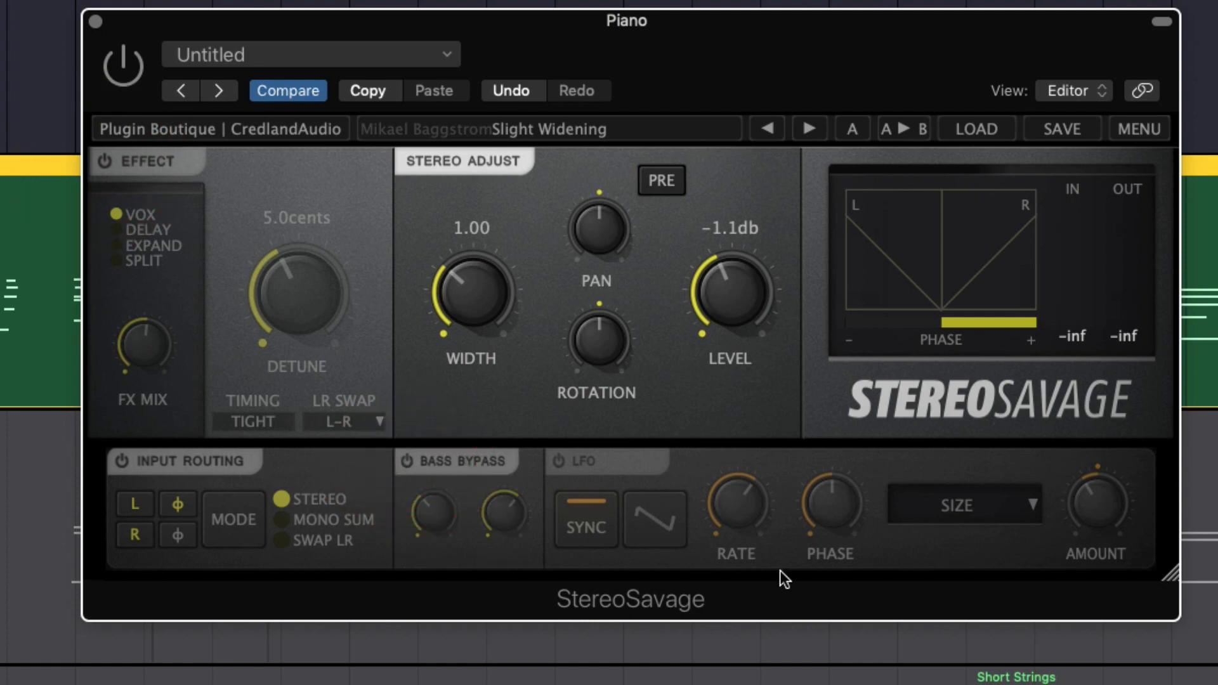
left_click(120, 457)
left_click(119, 458)
left_click(558, 463)
left_click(558, 464)
Reset Width, Rotation, Level and Pan in the Stereo Adjust section to their defaults and enable the plug-in
left_click(402, 162)
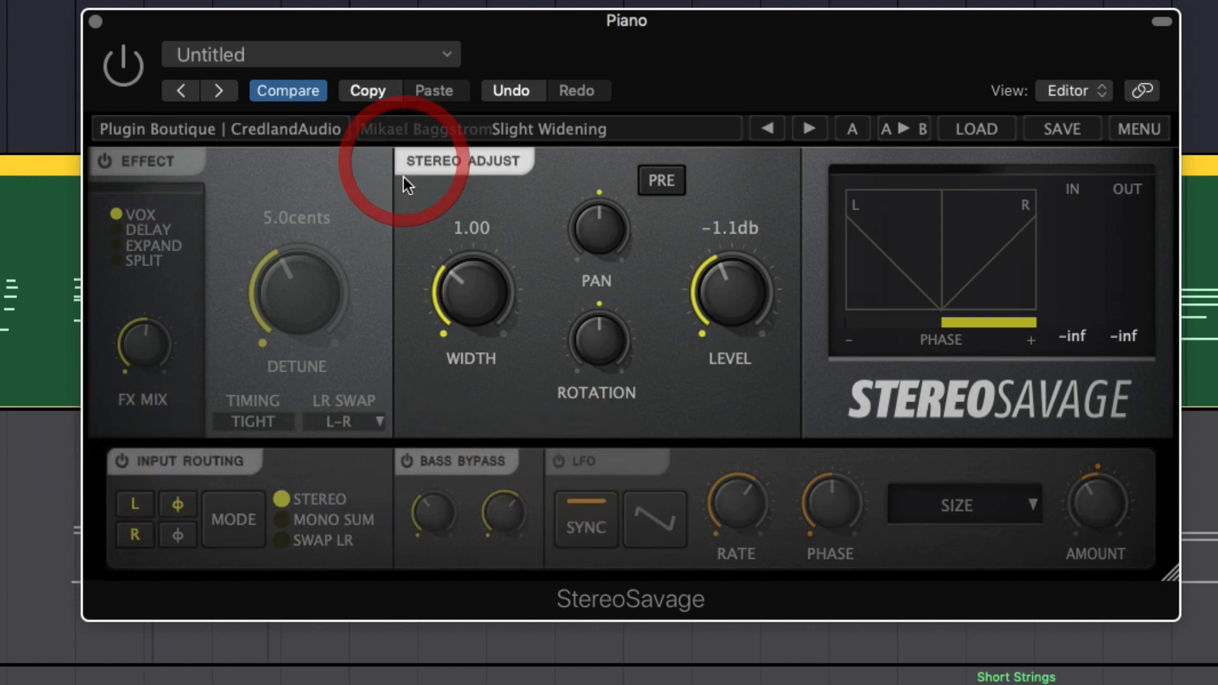
double_click(470, 300)
double_click(592, 343)
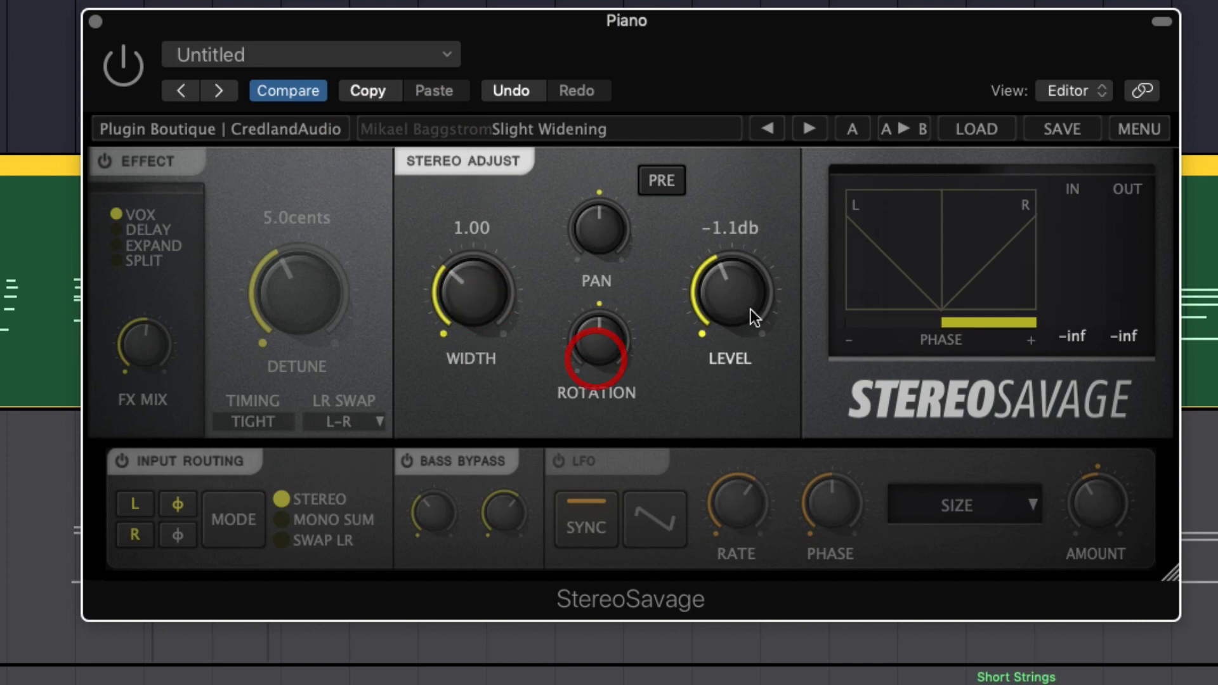
double_click(729, 282)
double_click(610, 227)
double_click(466, 289)
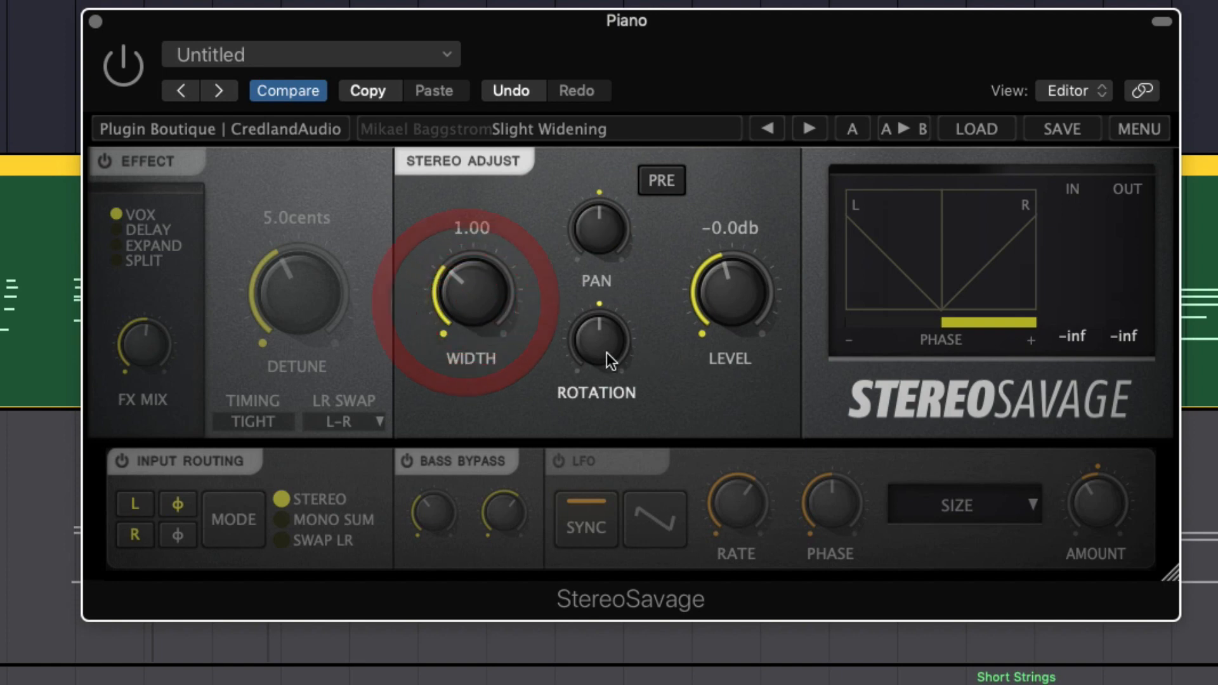
double_click(605, 348)
double_click(737, 287)
double_click(586, 229)
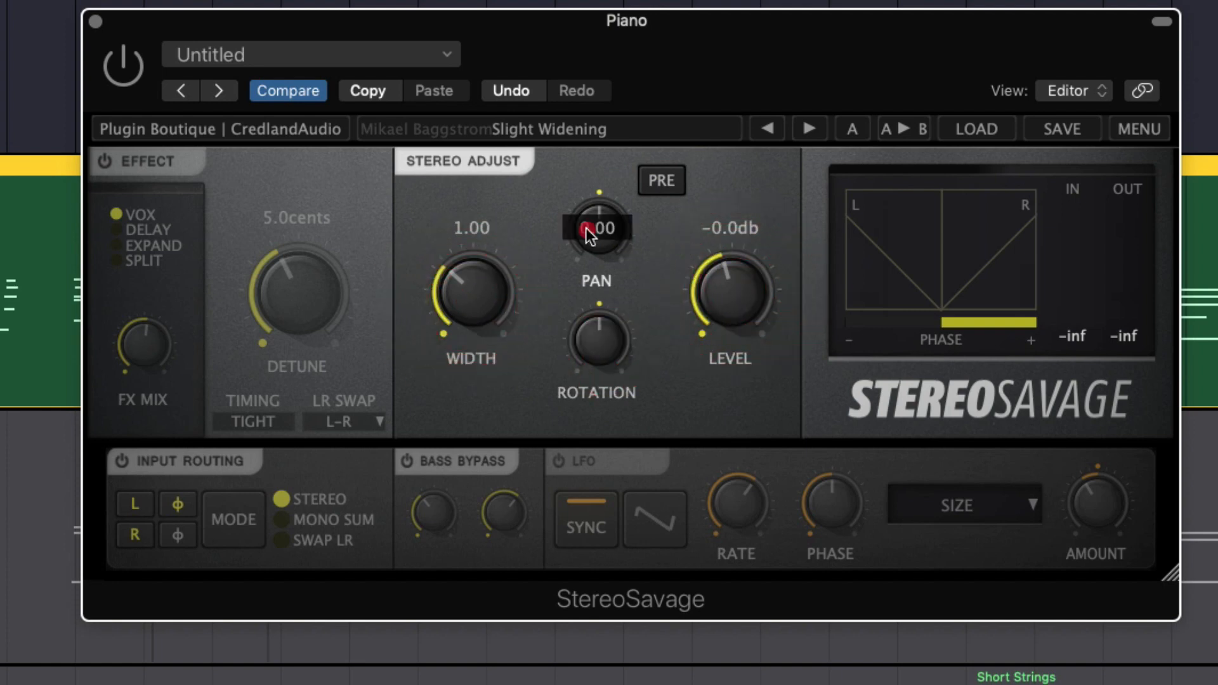
left_click(125, 75)
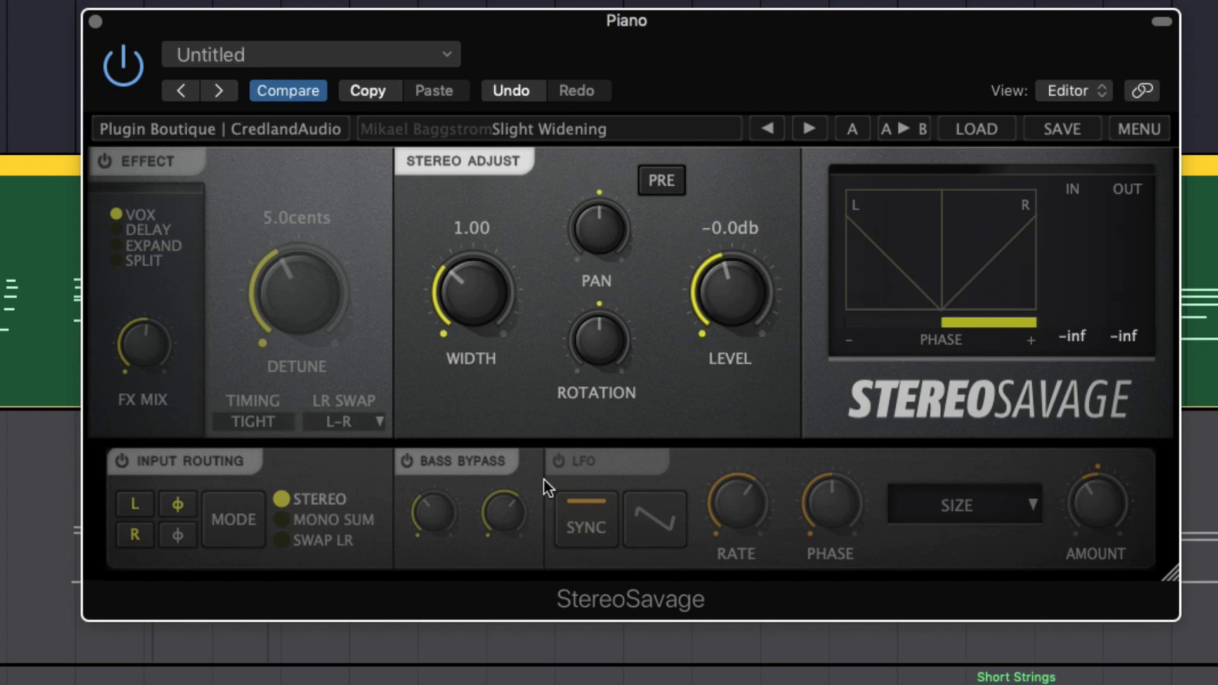
Open StereoSavage's quick tour, view its description of the Effect section, and close the tour
left_click(1165, 131)
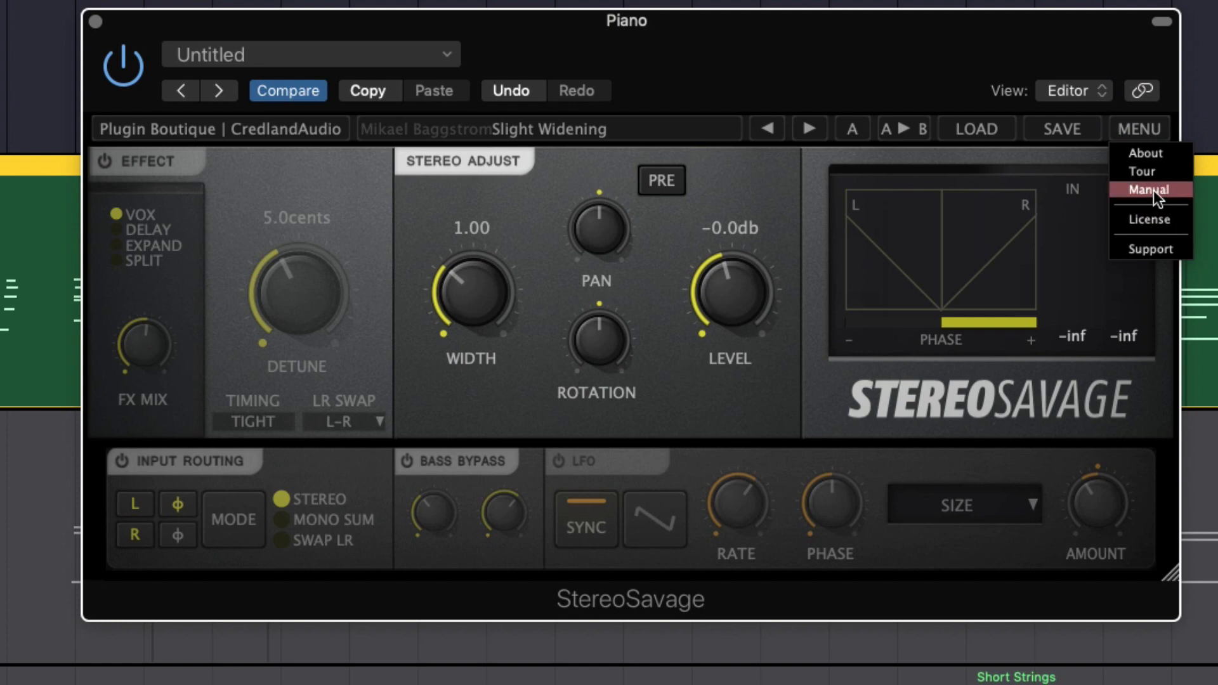
left_click(1136, 172)
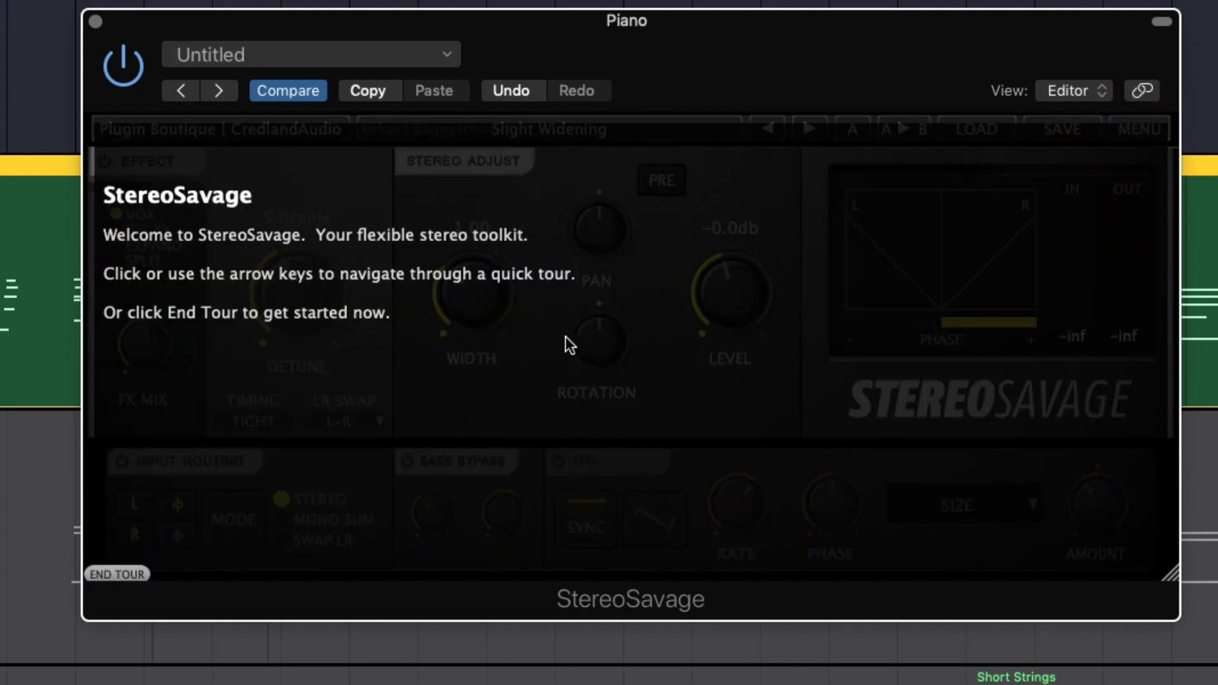
left_click(560, 333)
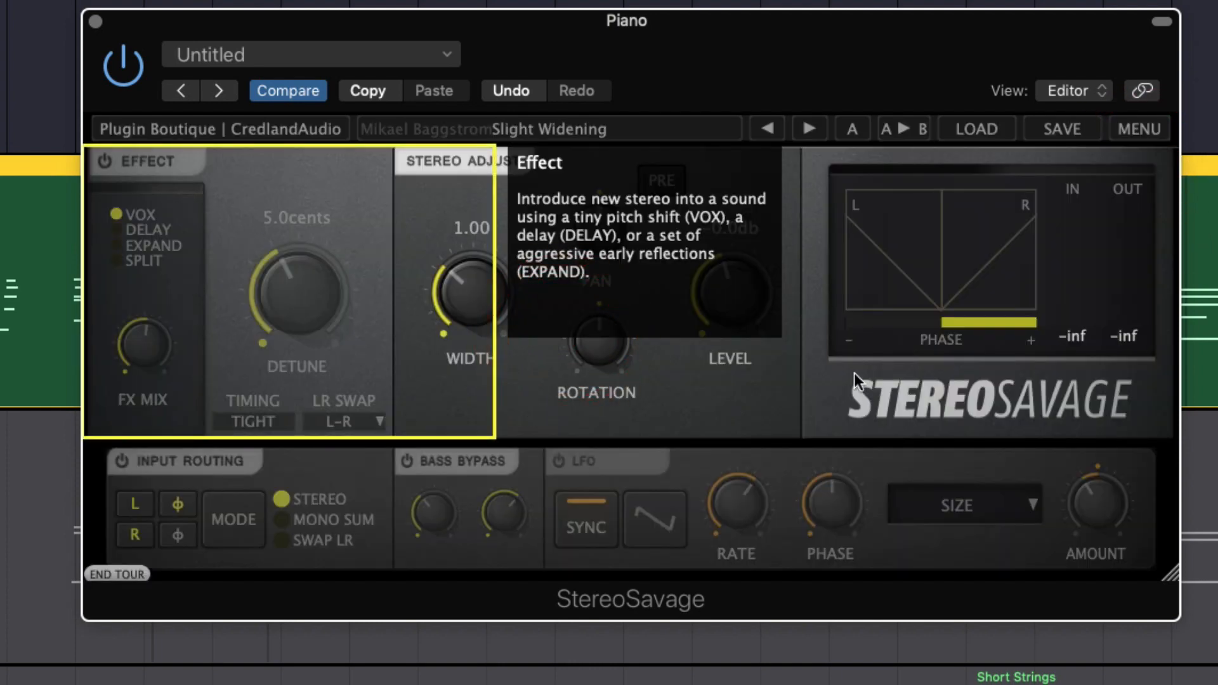
left_click(702, 396)
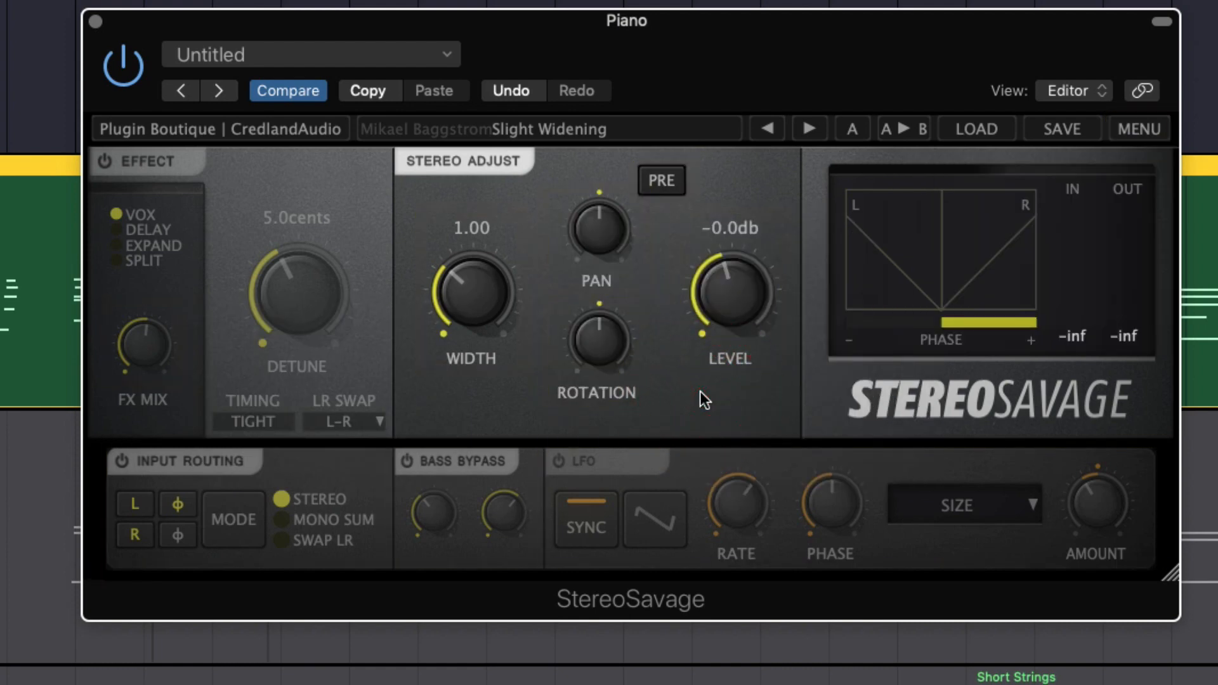
left_click(699, 391)
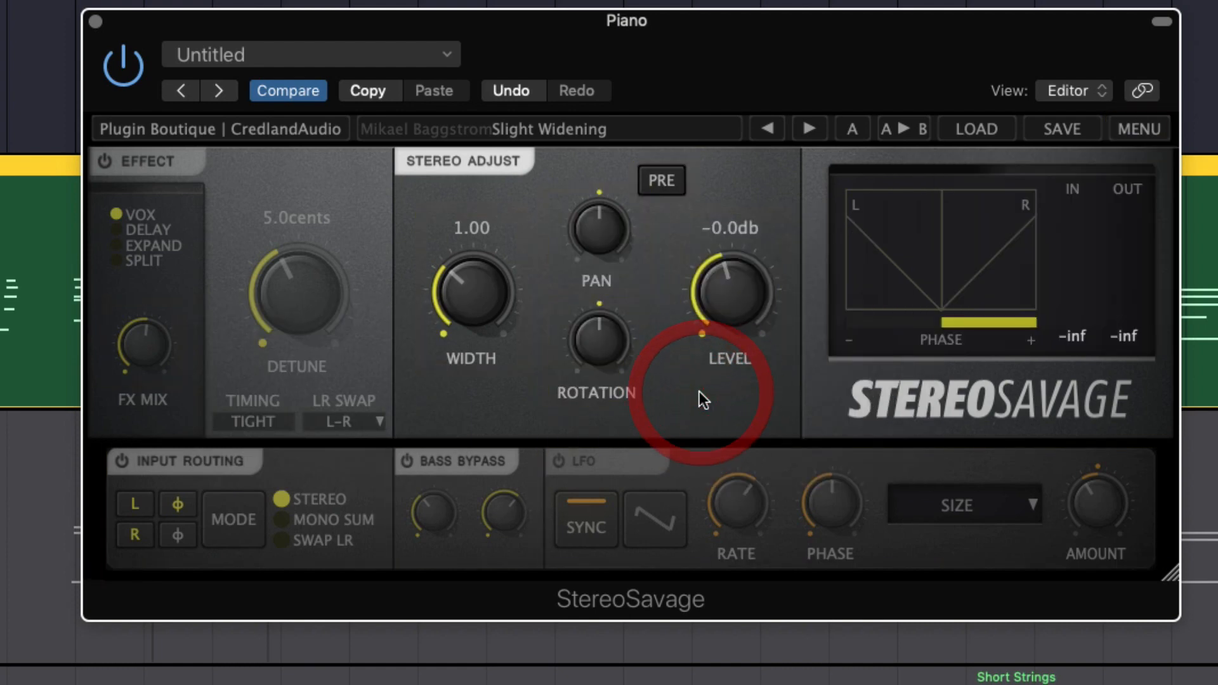
Look at the Delay and Expand modes while the Effect section is off, and return to VOX
left_click(115, 231)
left_click(118, 248)
left_click(123, 272)
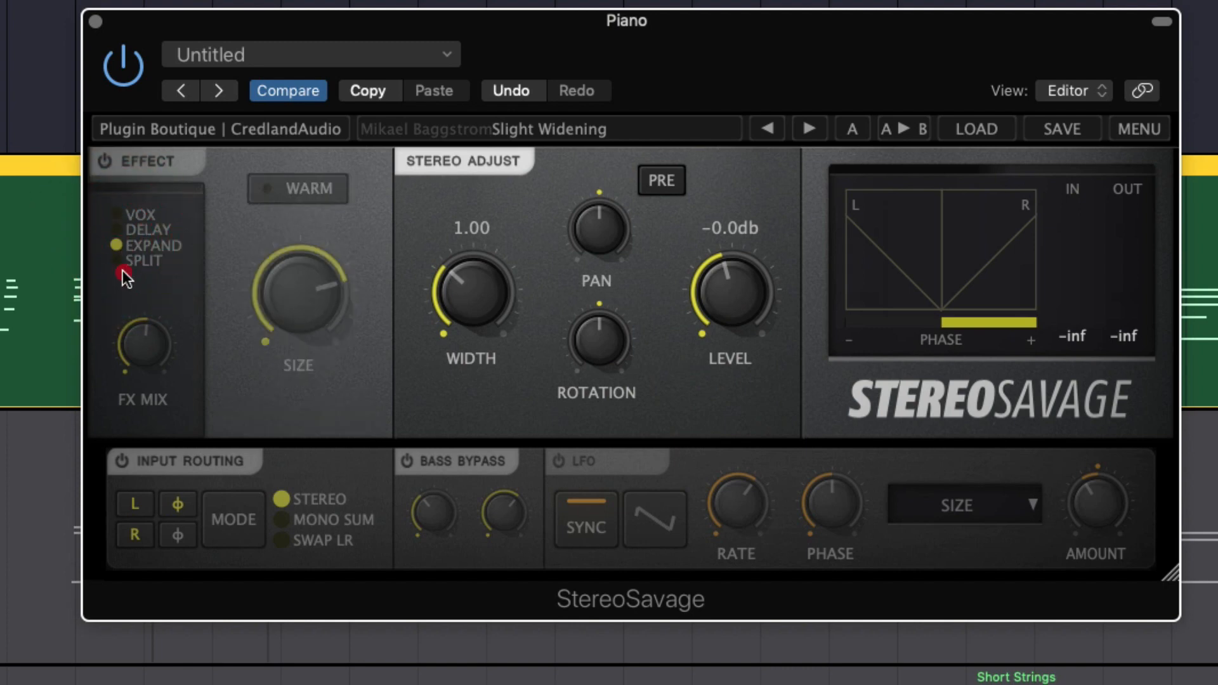
left_click(121, 245)
left_click(119, 215)
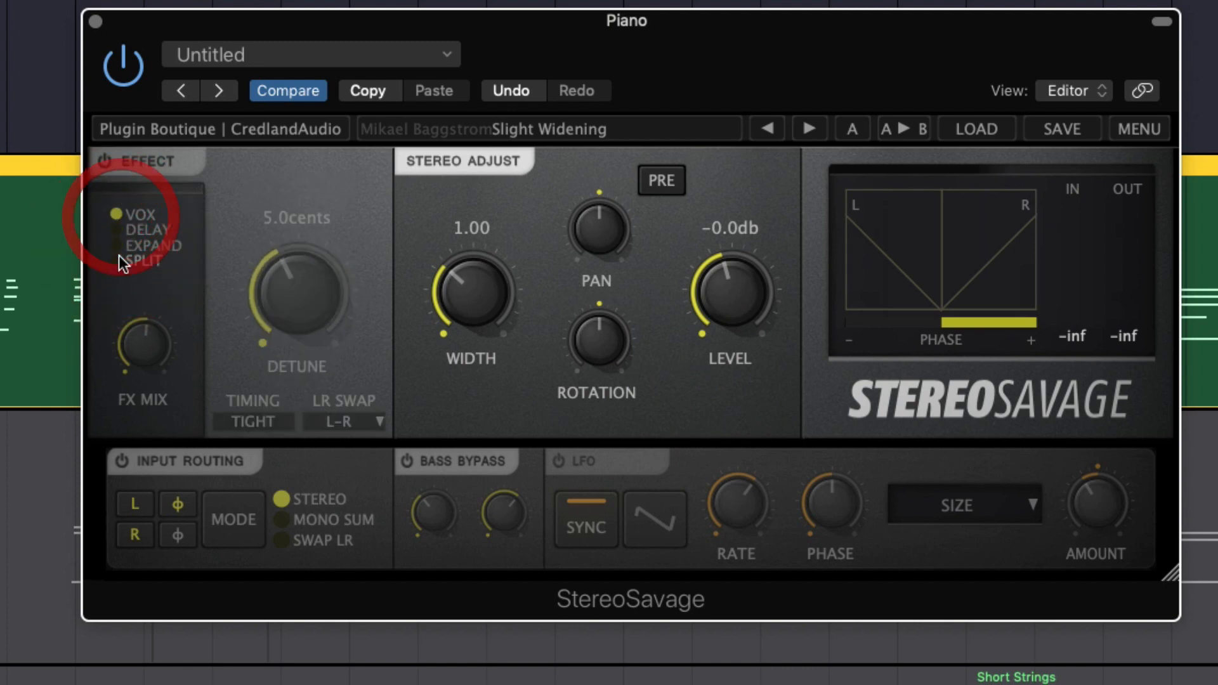
Turn on the Effect section and alternate between its Delay and VOX modes, leaving VOX selected
left_click(109, 161)
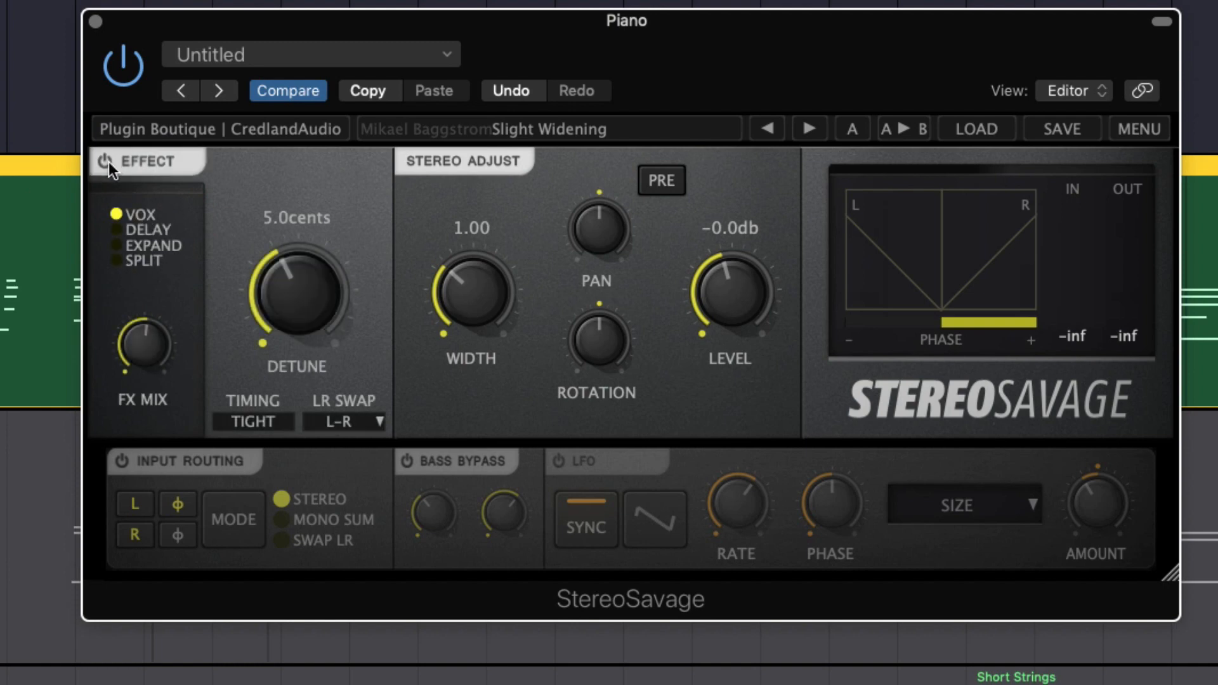
left_click(113, 231)
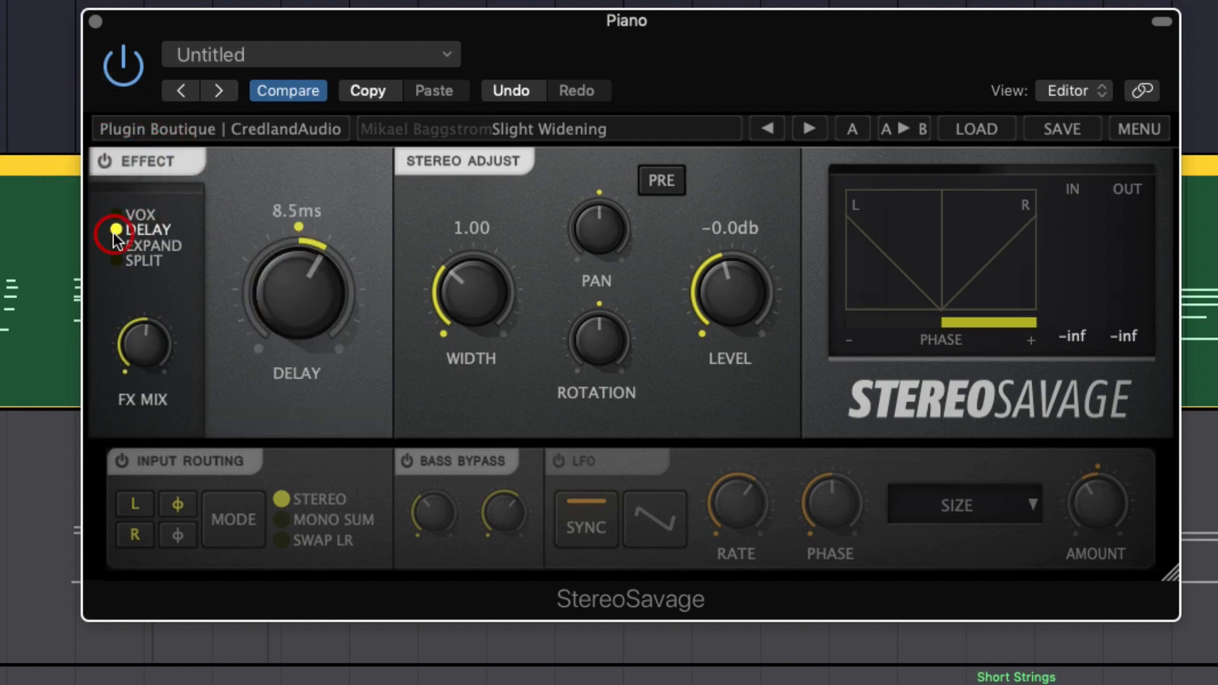
left_click(116, 215)
left_click(116, 228)
left_click(116, 216)
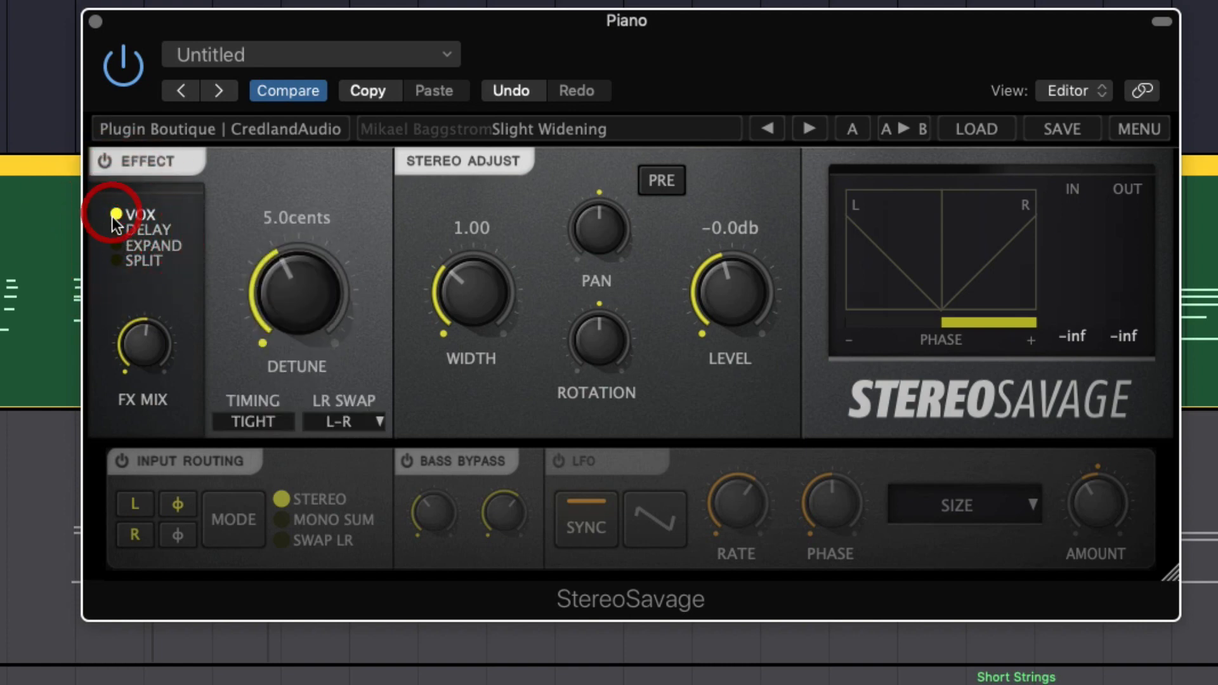
Try the main knob in the different Effect modes, lowering the Expand size, and return to VOX with Detune at about 5.4 cents
left_click_drag(297, 286, 277, 561)
left_click(145, 245)
left_click(143, 231)
left_click(116, 245)
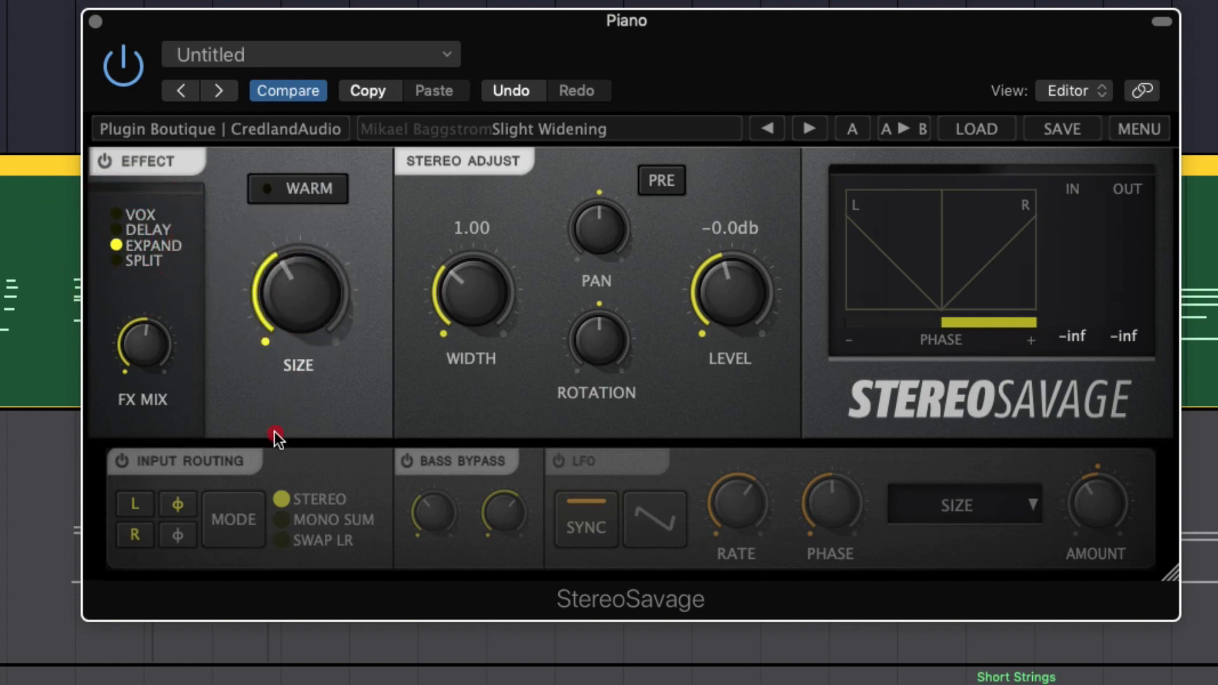
left_click(136, 261)
mouse_move(299, 311)
left_mouse_down()
mouse_move(300, 257)
mouse_move(315, 240)
mouse_move(299, 294)
left_mouse_up()
left_click_drag(306, 357, 306, 368)
left_click(150, 246)
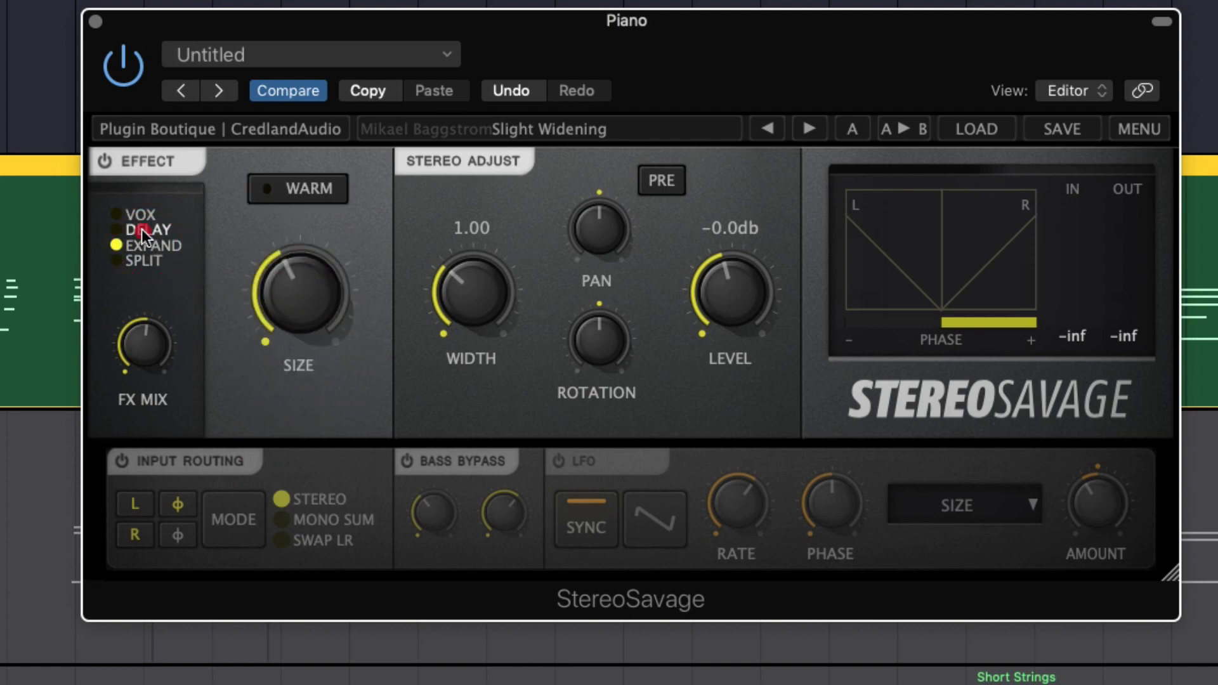
left_click(137, 217)
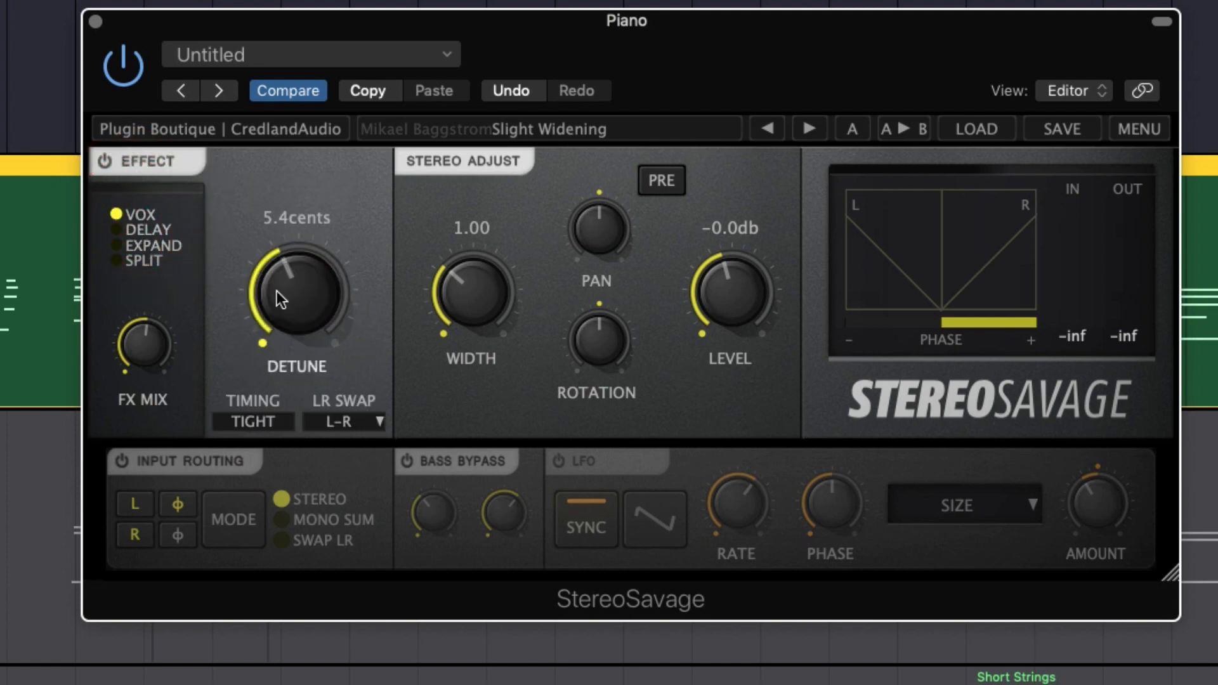
Compare the playing piano with the VOX effect off and on, and raise Detune to about 12.1 cents
left_click(105, 166)
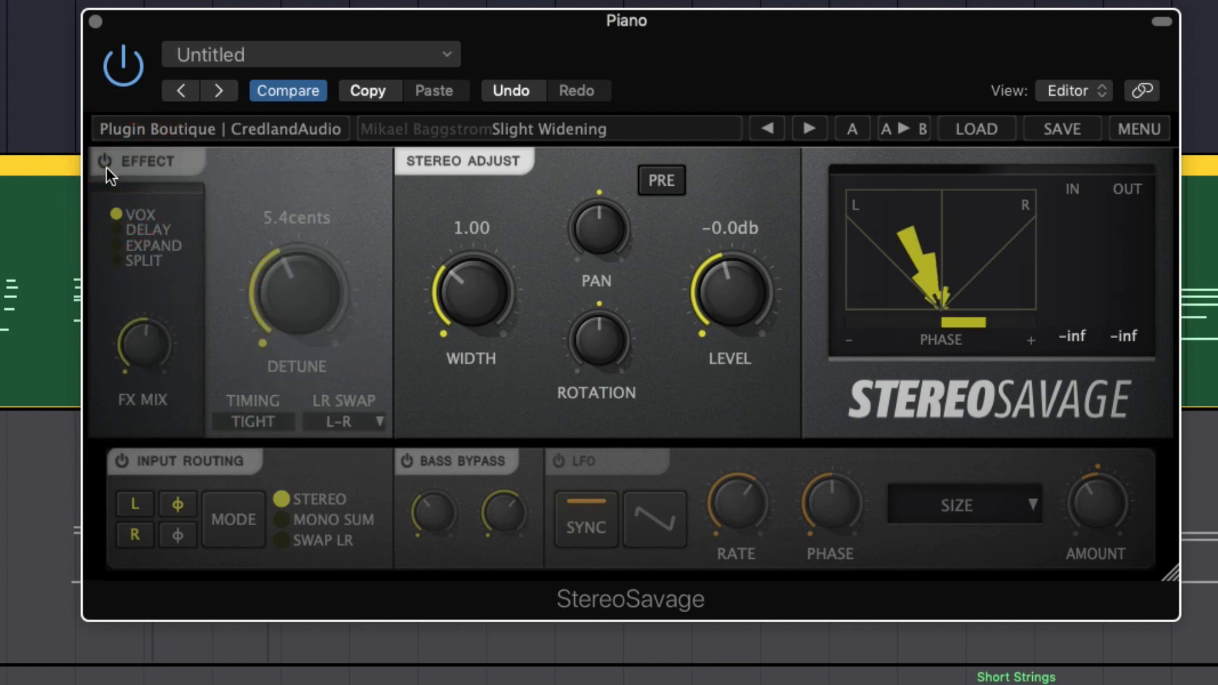
left_click(104, 165)
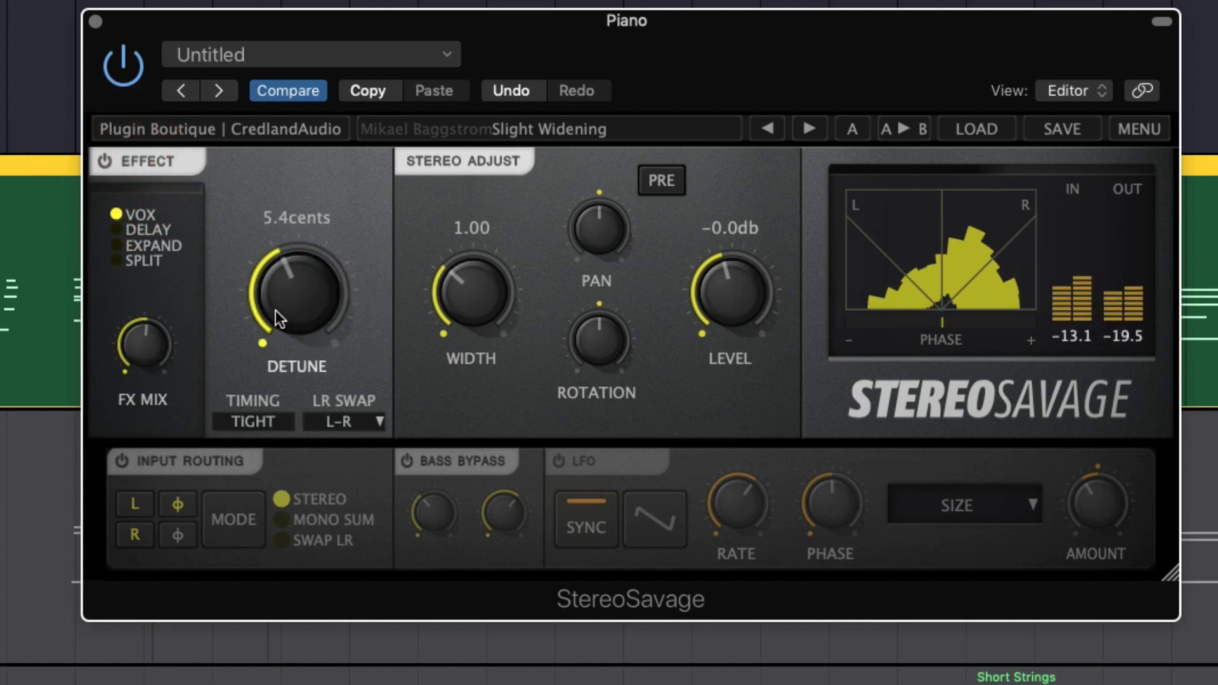
mouse_move(275, 310)
left_mouse_down()
mouse_move(285, 238)
mouse_move(303, 241)
mouse_move(306, 329)
left_mouse_up()
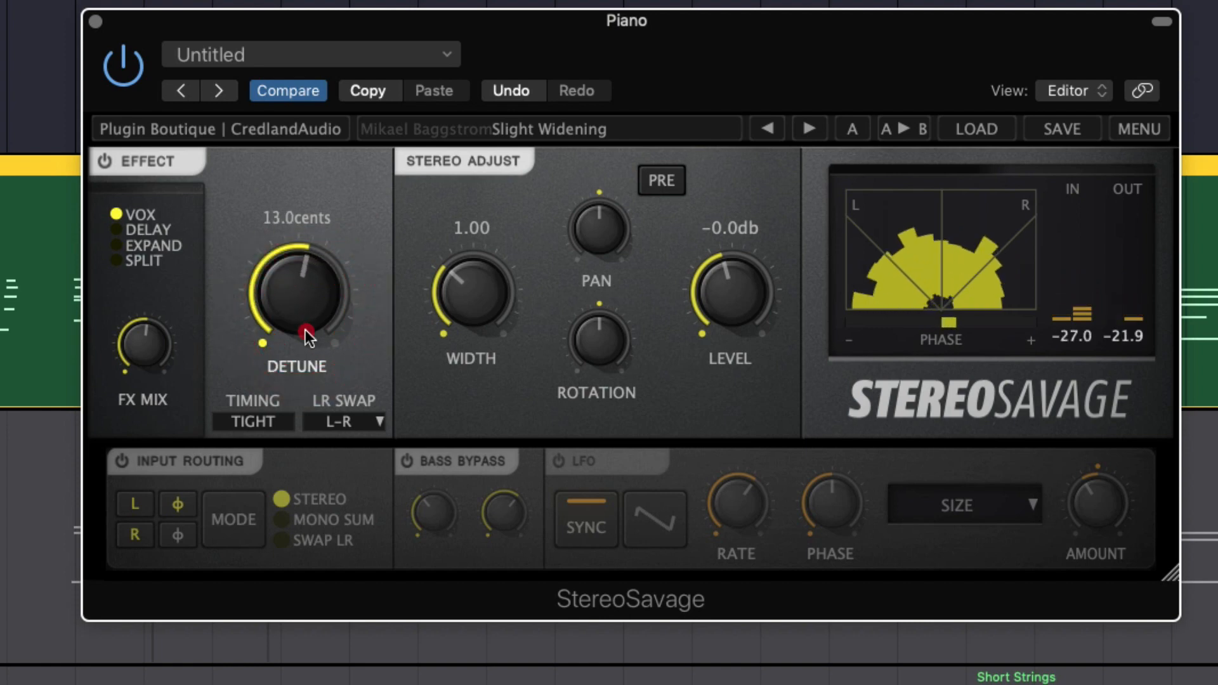
left_click(306, 329)
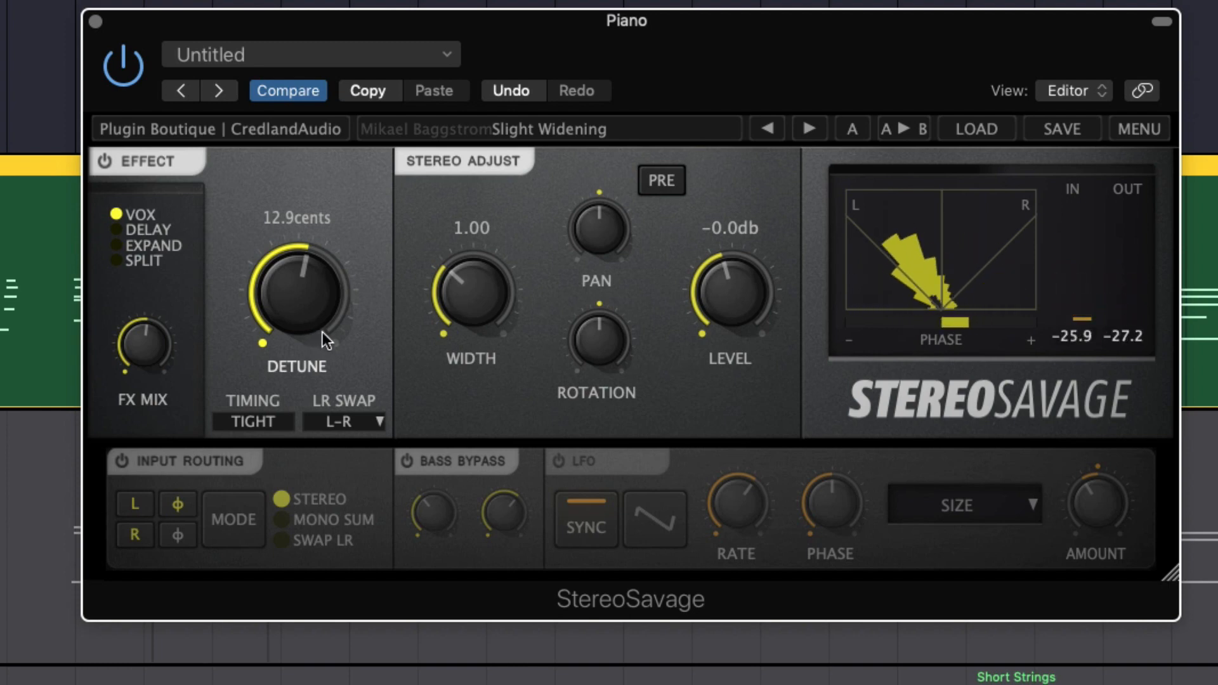
left_click_drag(320, 312, 314, 295)
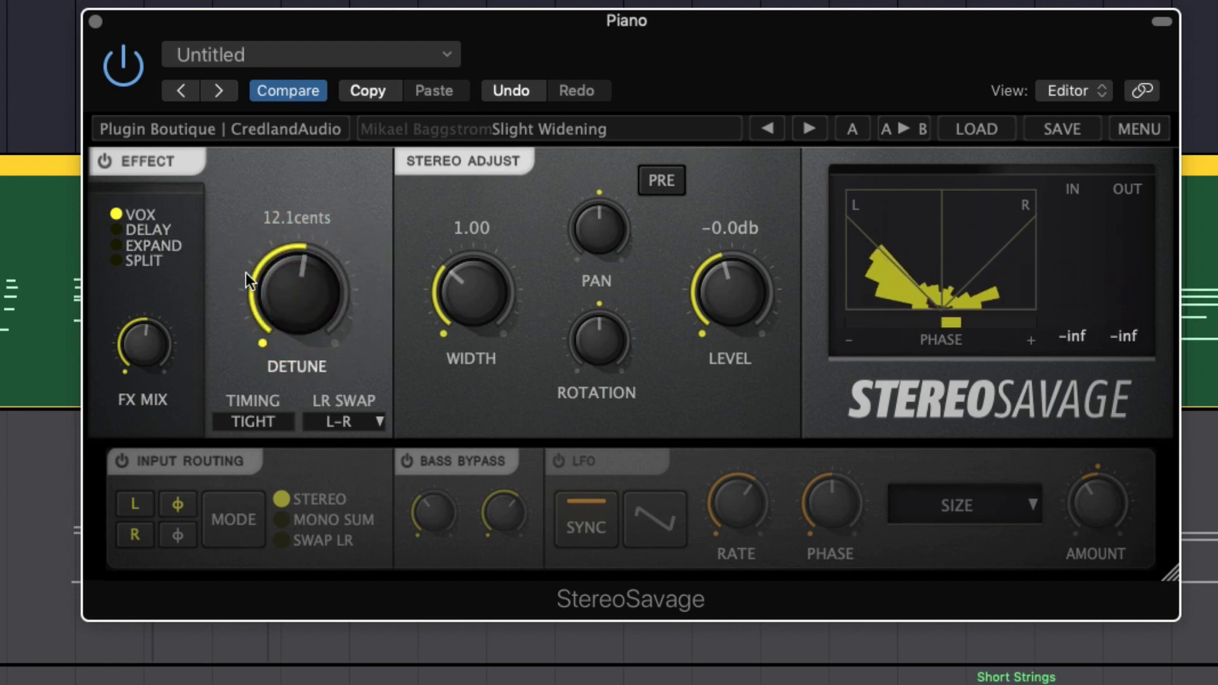
Switch the Effect to Delay mode and set the delay to about 11.3 ms while the piano plays
left_click(151, 229)
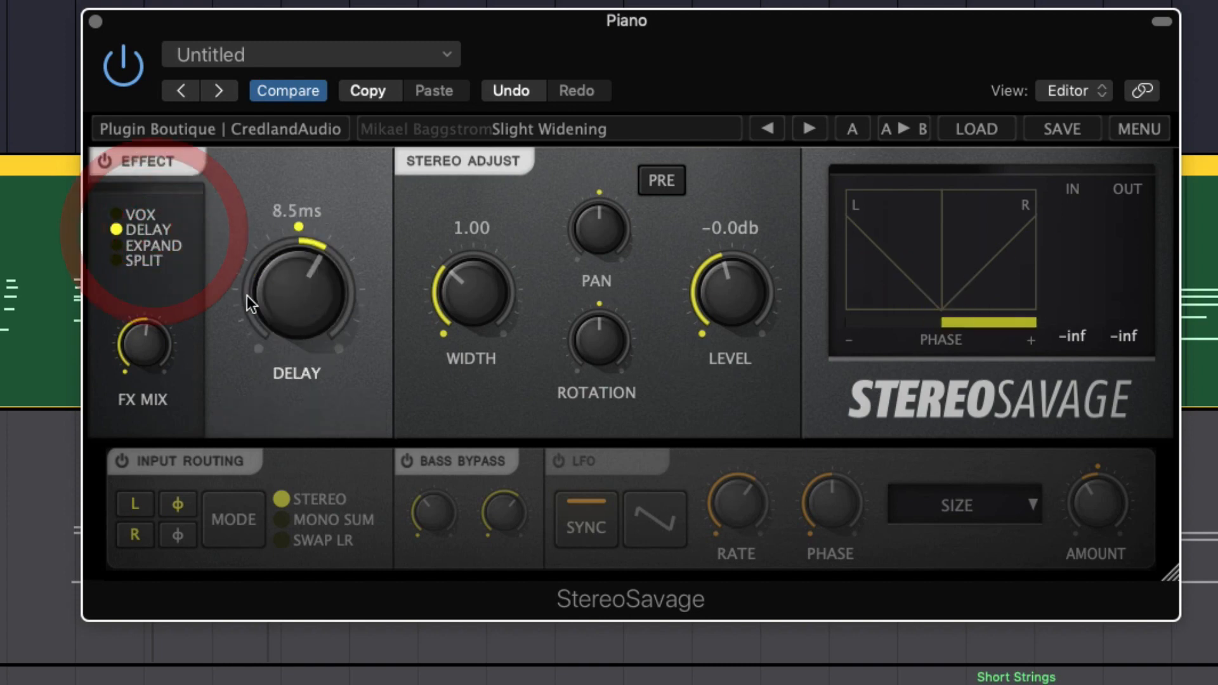
mouse_move(283, 294)
left_mouse_down()
mouse_move(284, 307)
mouse_move(288, 295)
left_mouse_up()
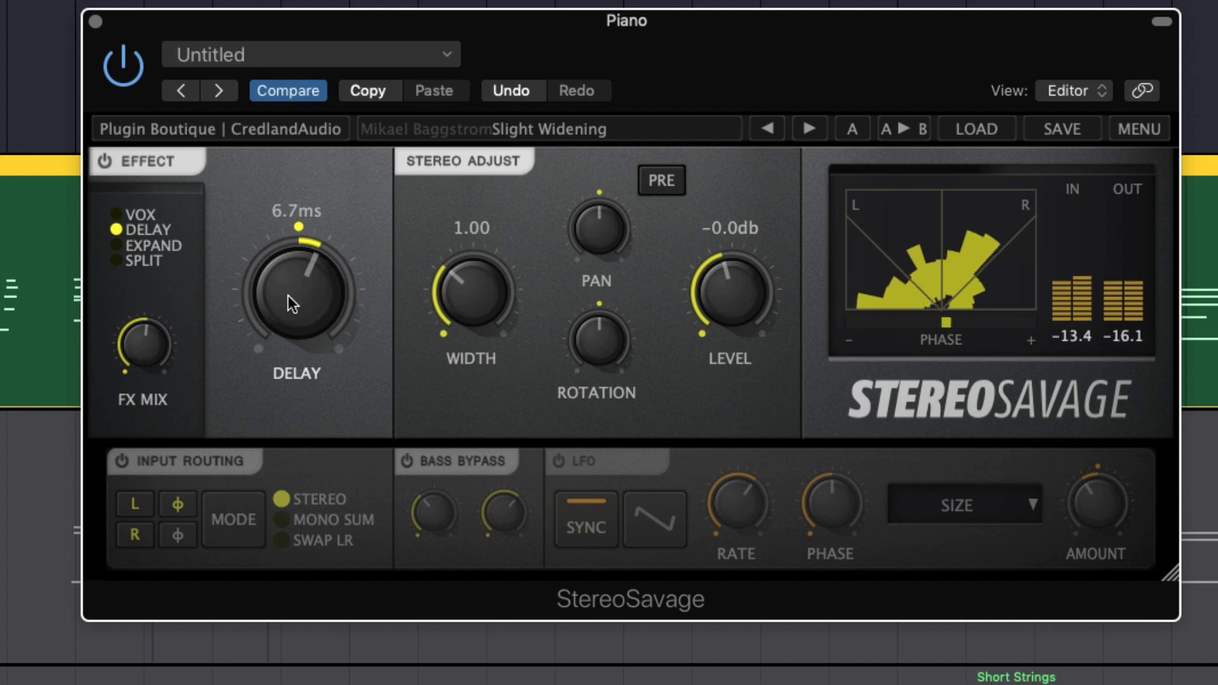
left_click_drag(288, 296, 291, 272)
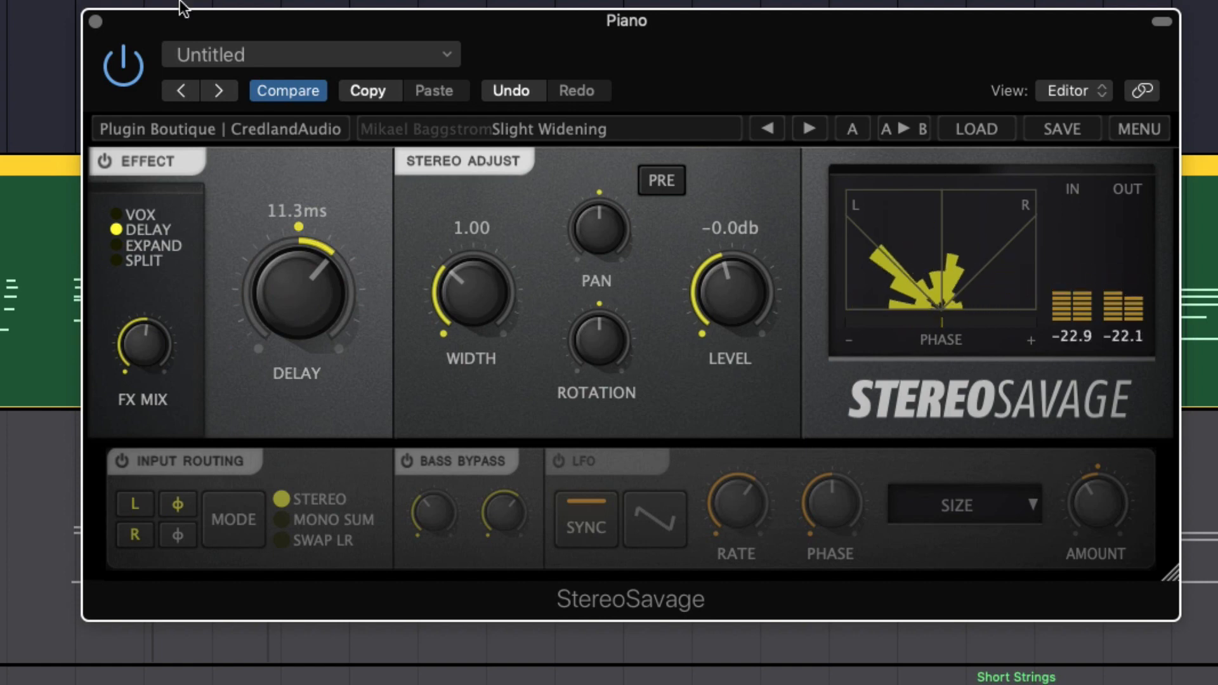
Compare the piano with StereoSavage bypassed and enabled, and lower the Delay effect's FX Mix slightly
left_click(130, 67)
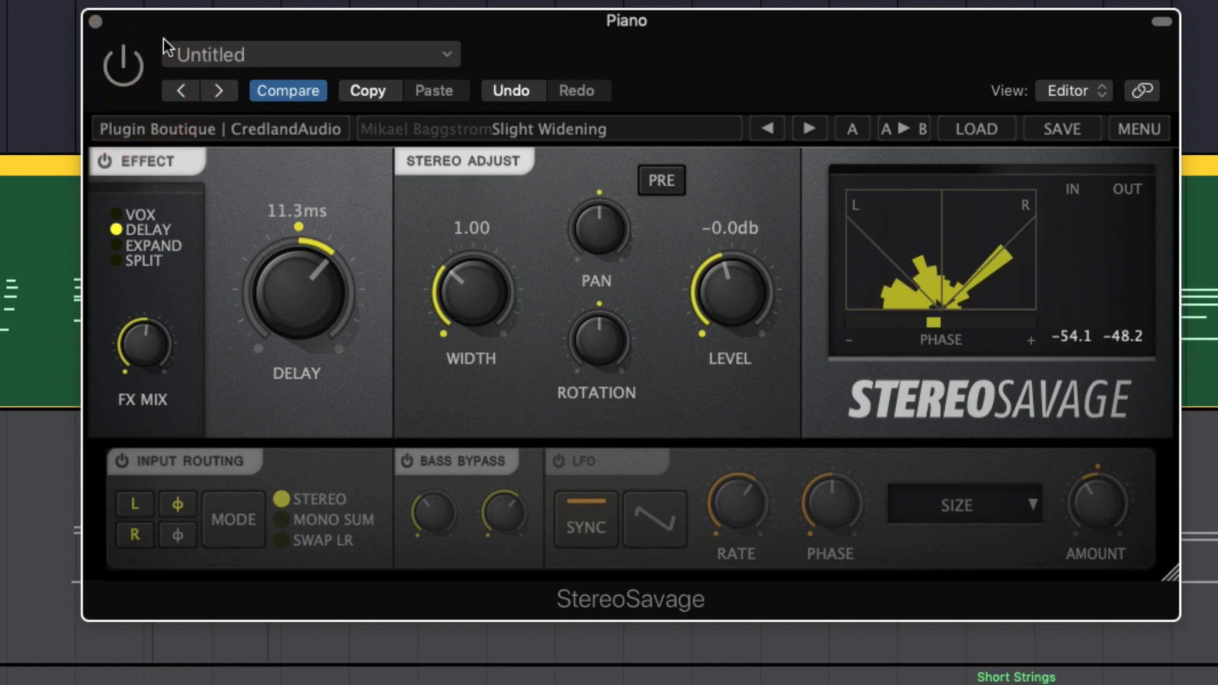
left_click(131, 53)
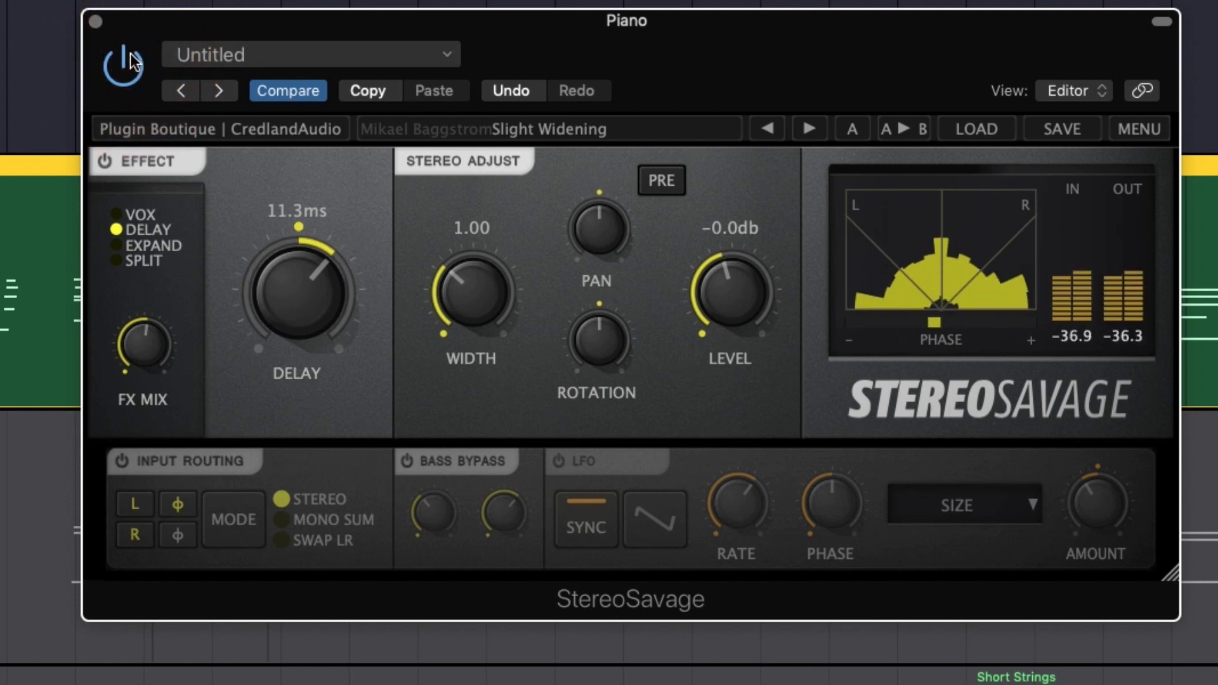
left_click_drag(150, 364, 154, 371)
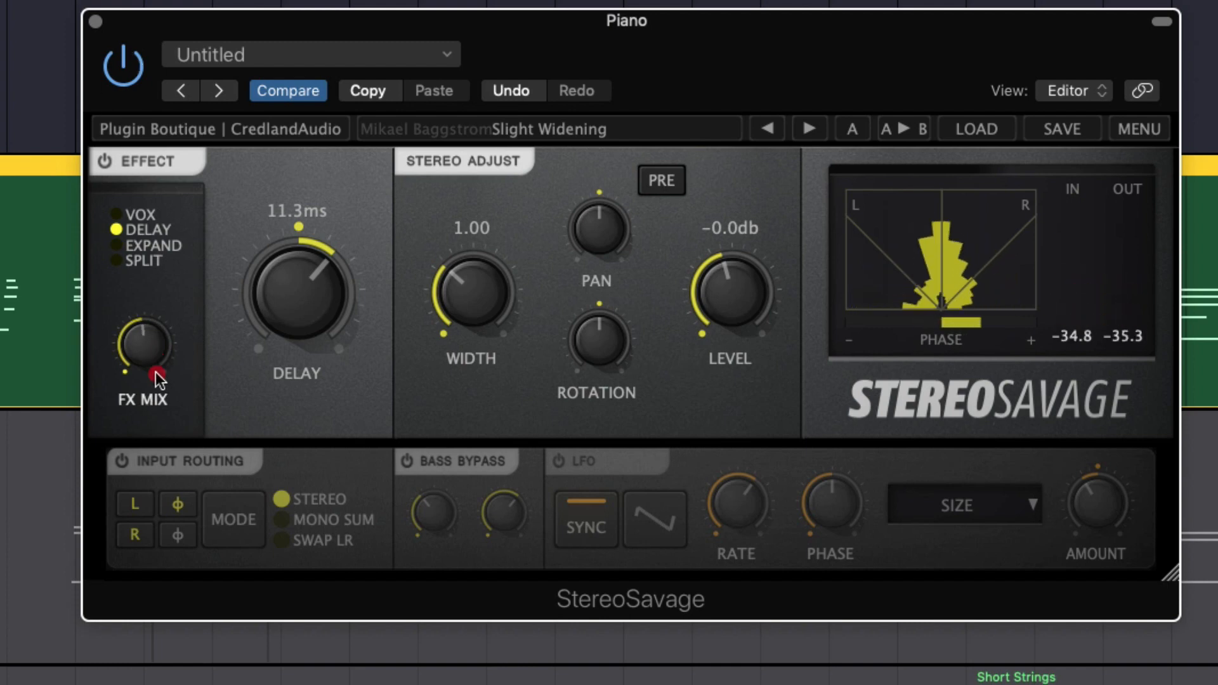
left_click_drag(158, 460, 160, 366)
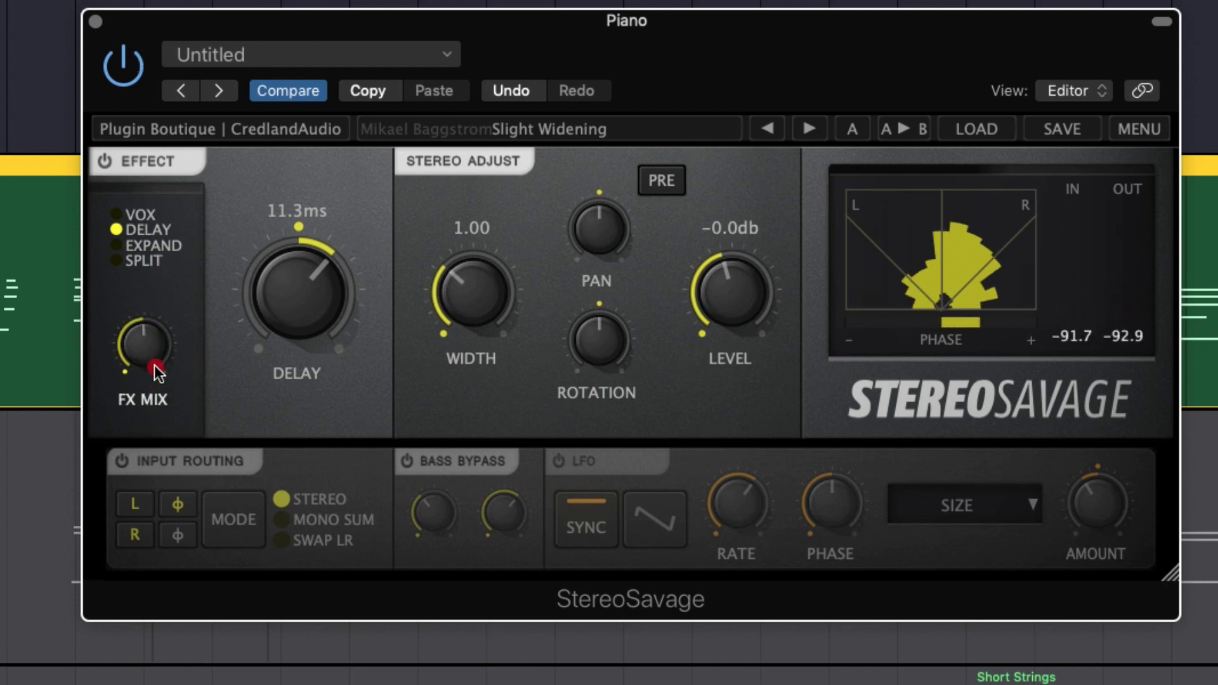
Switch the Effect to Expand mode with Warm enabled, raise Size, and turn FX Mix up fully while the piano plays
left_click(123, 246)
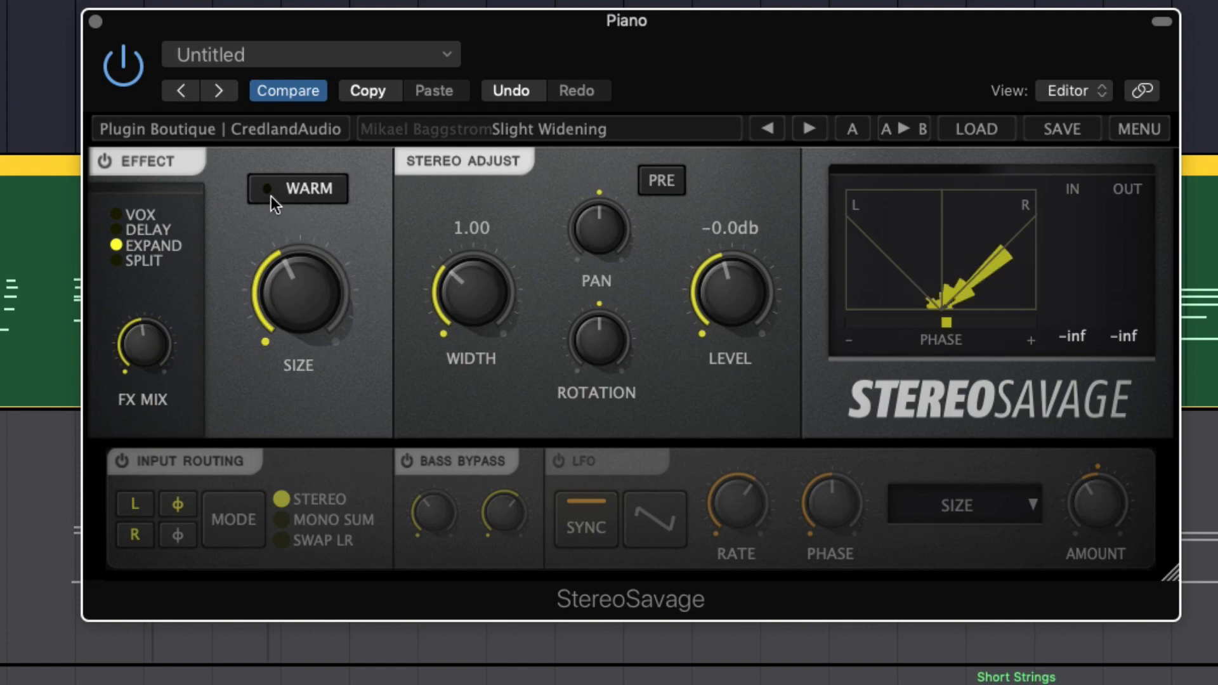
left_click(273, 195)
left_click_drag(315, 272, 308, 277)
left_click(311, 286)
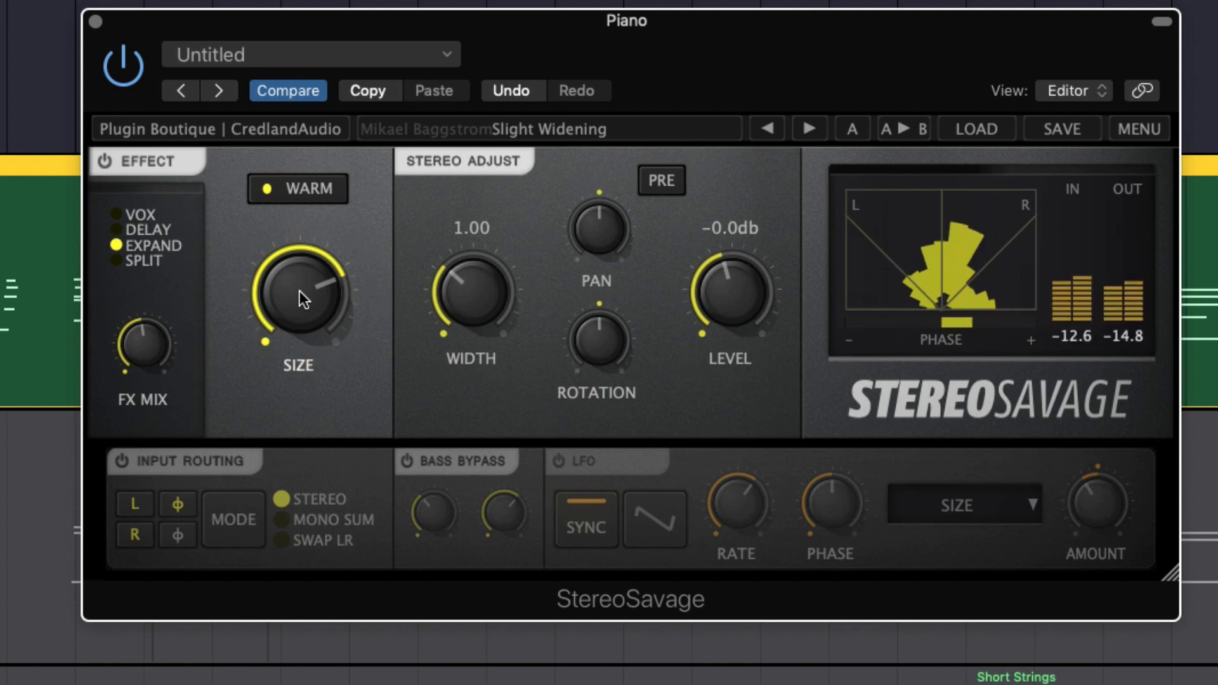
left_click(169, 230)
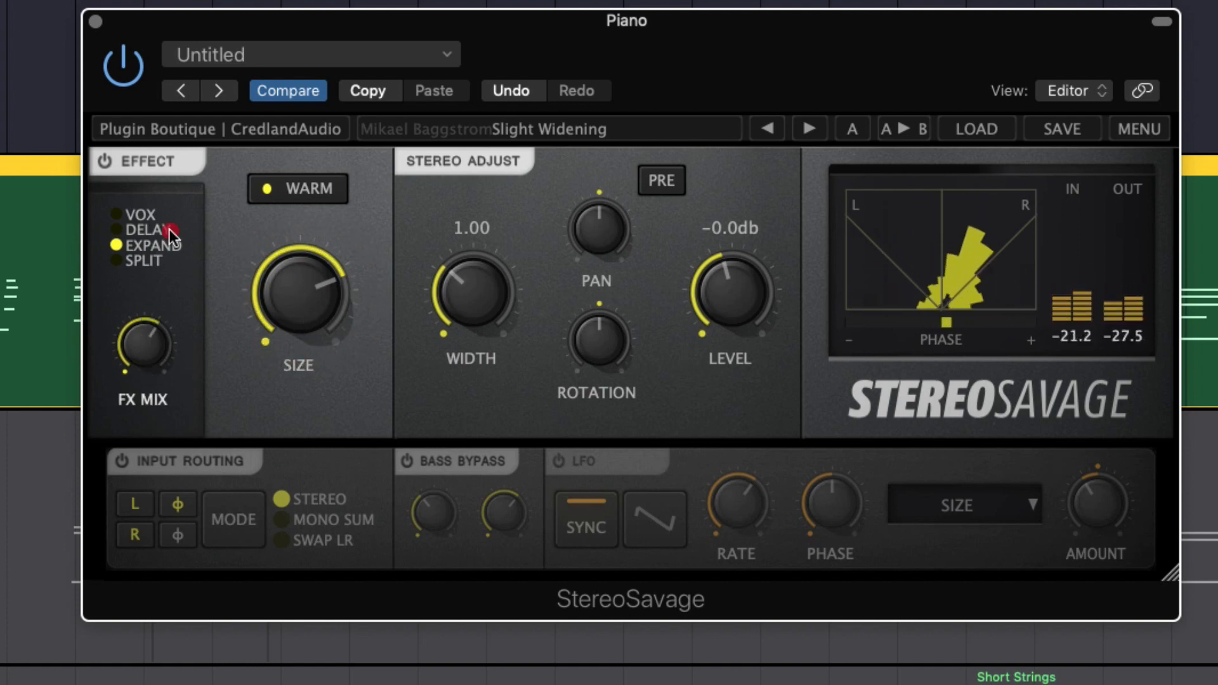
left_click(200, 25)
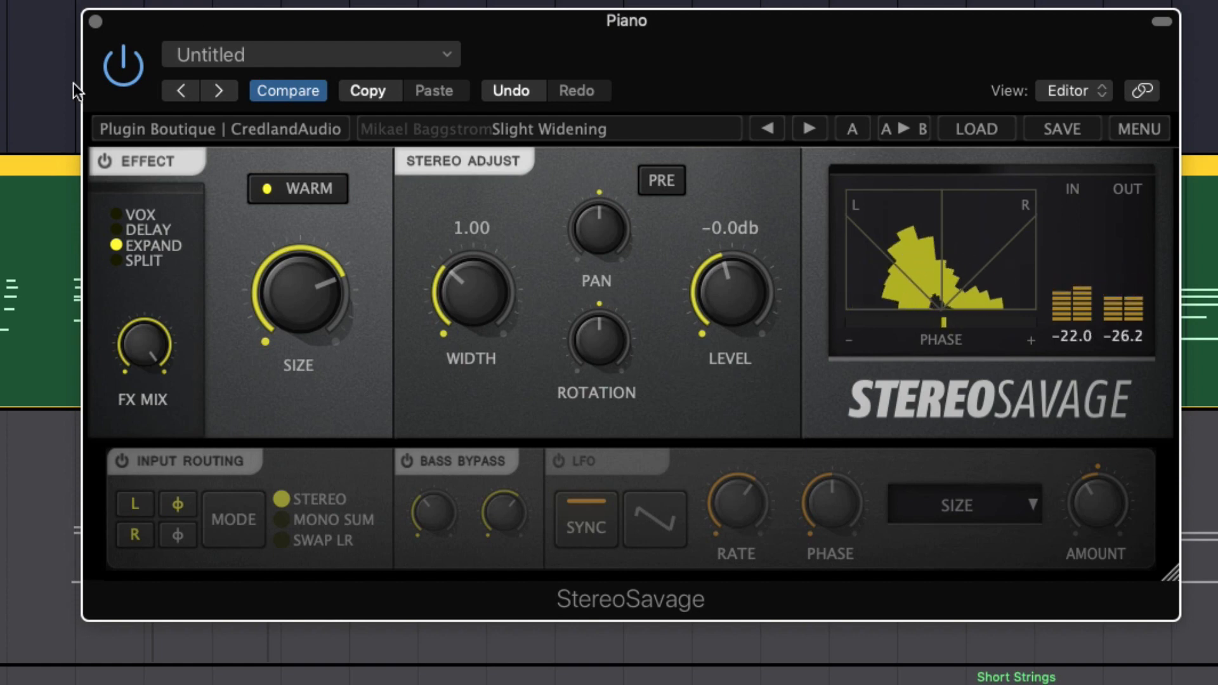
Switch the Effect to Split mode with Focus at 0.6 and FX Mix at maximum
left_click_drag(144, 315, 144, 374)
left_click(124, 263)
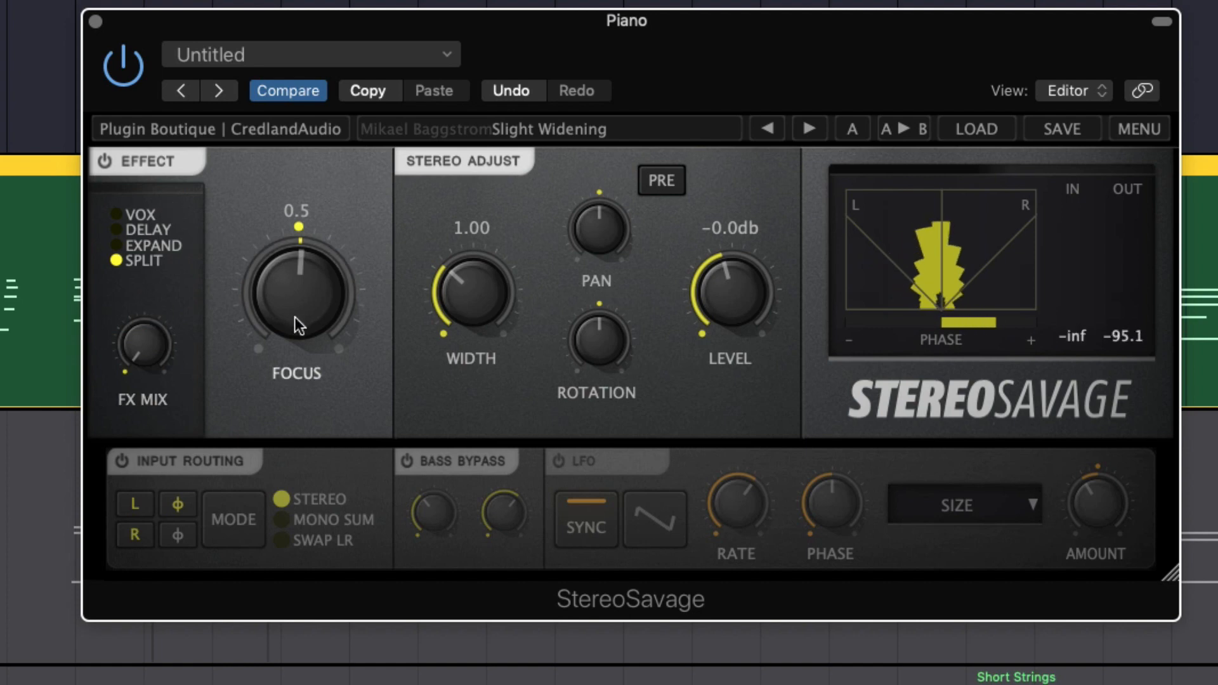
left_click_drag(295, 317, 303, 301)
left_click_drag(158, 334, 163, 148)
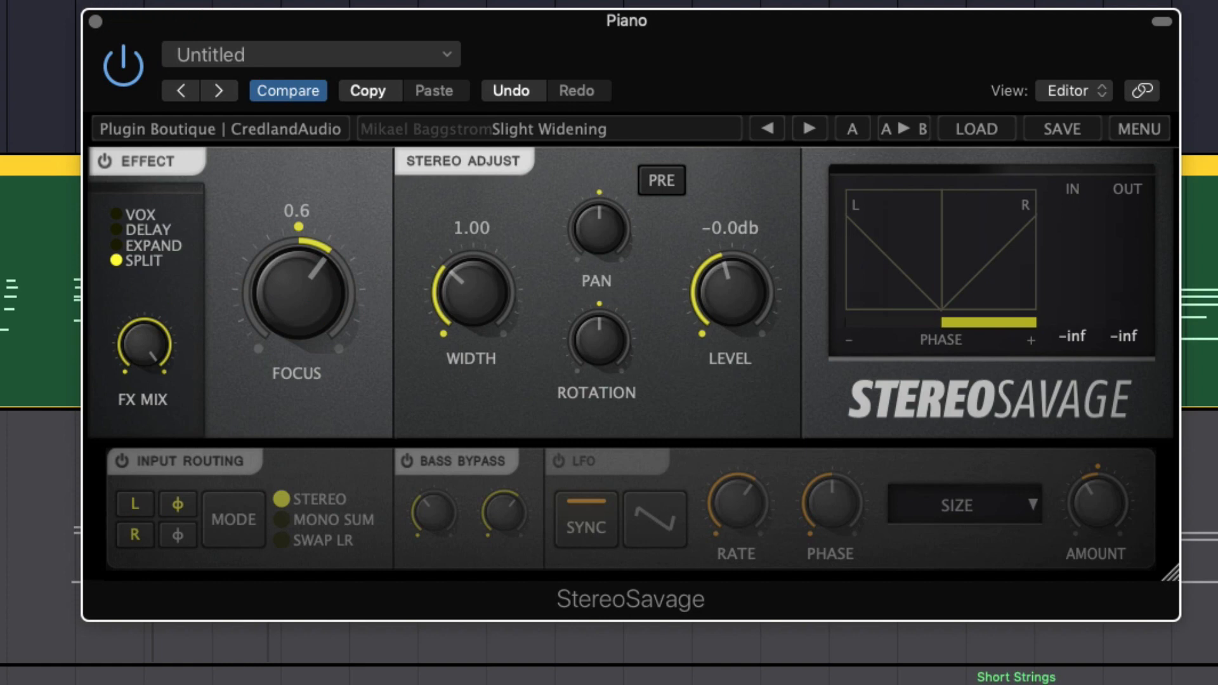
Play the piano and compare the Split effect with StereoSavage bypassed and enabled
key("space")
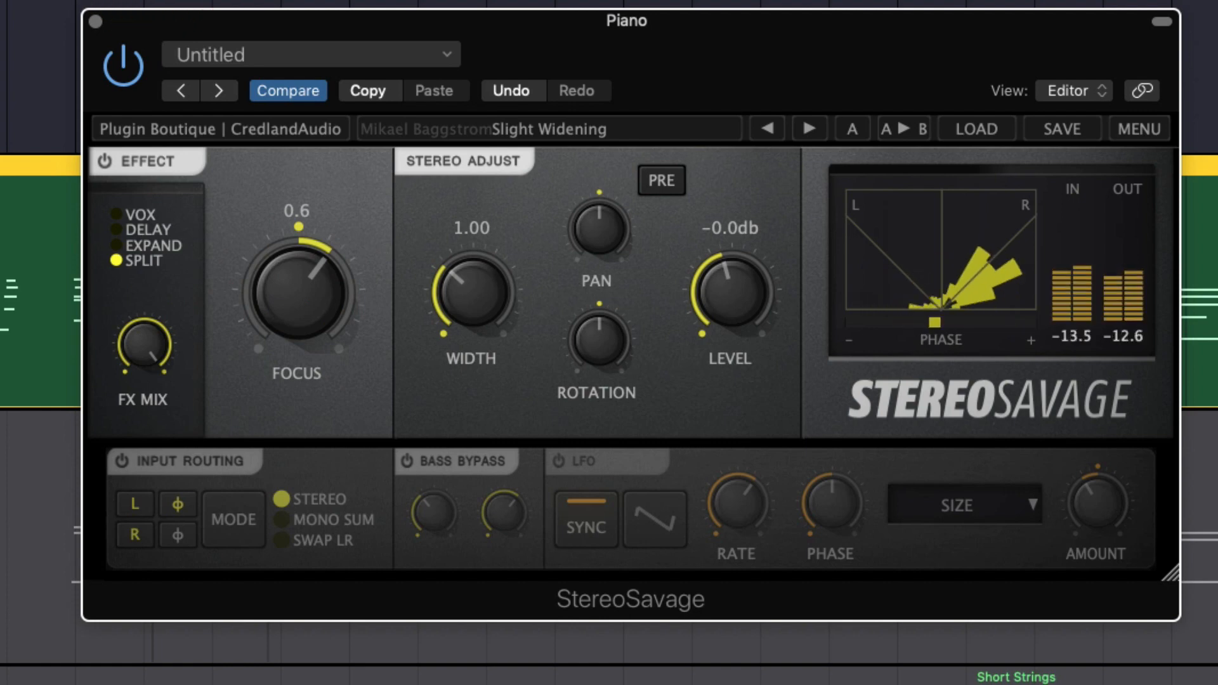
left_click(119, 77)
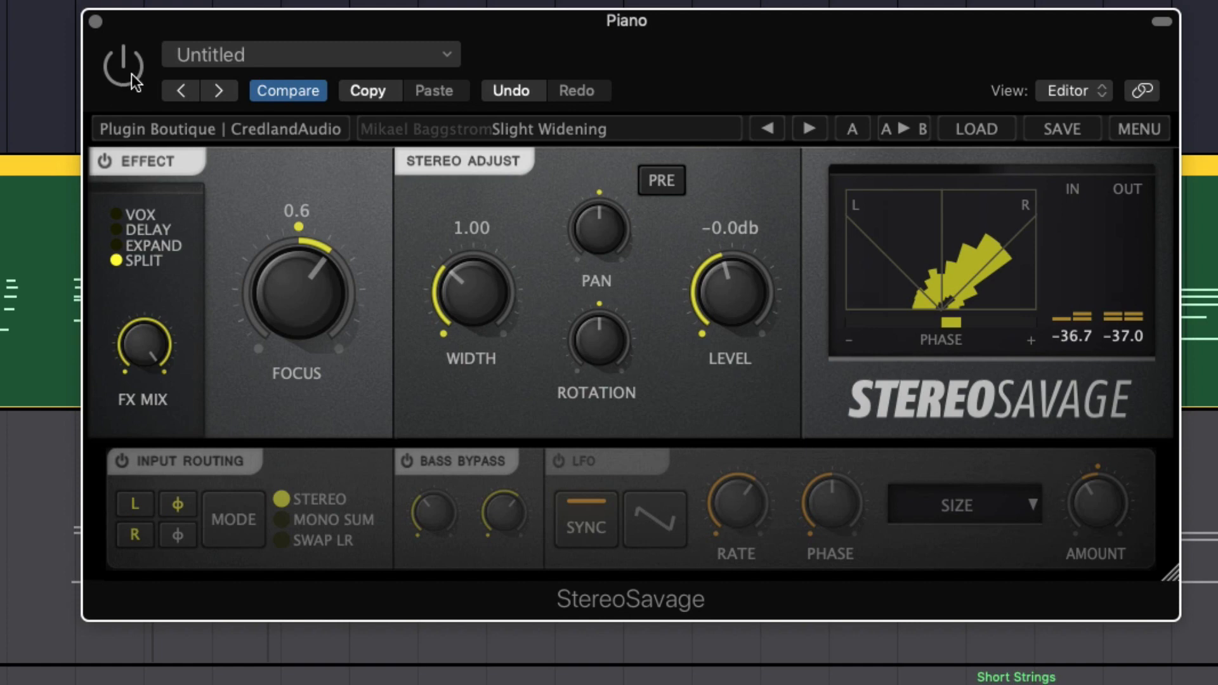
left_click(131, 74)
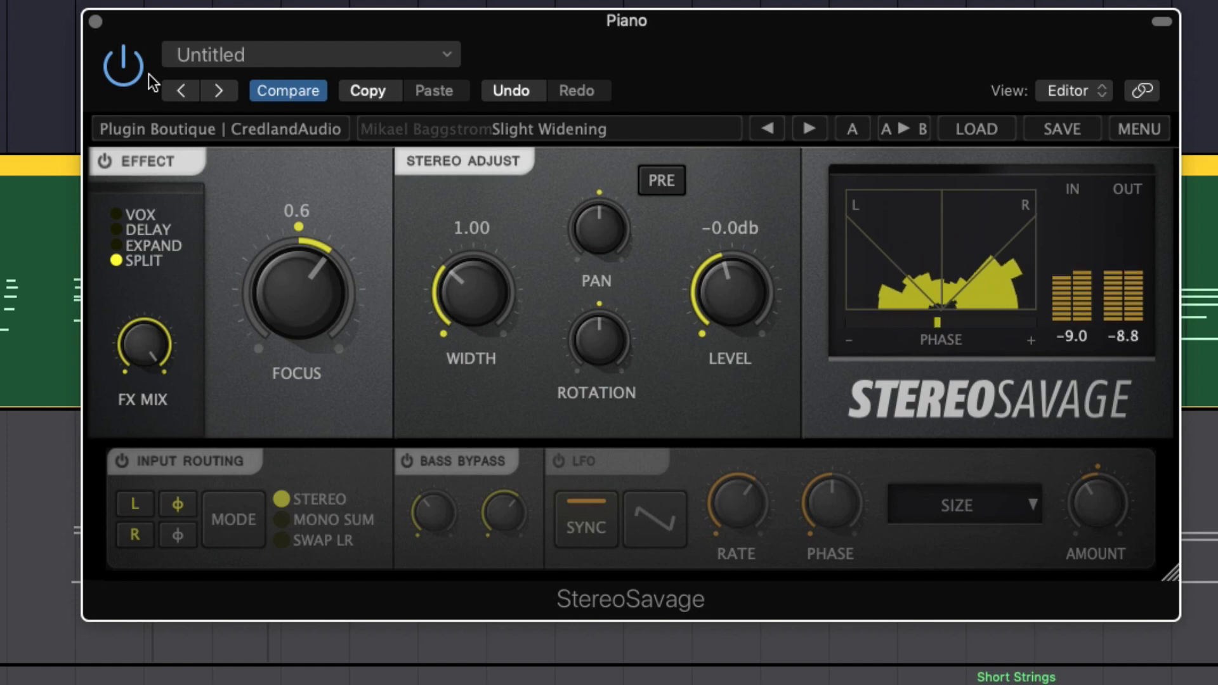
Sweep the Split effect's Focus up to 0.8 and back down, leaving it at about 0.5
mouse_move(297, 292)
left_mouse_down()
mouse_move(294, 432)
mouse_move(299, 281)
mouse_move(313, 375)
mouse_move(296, 535)
mouse_move(287, 273)
mouse_move(313, 291)
left_mouse_up()
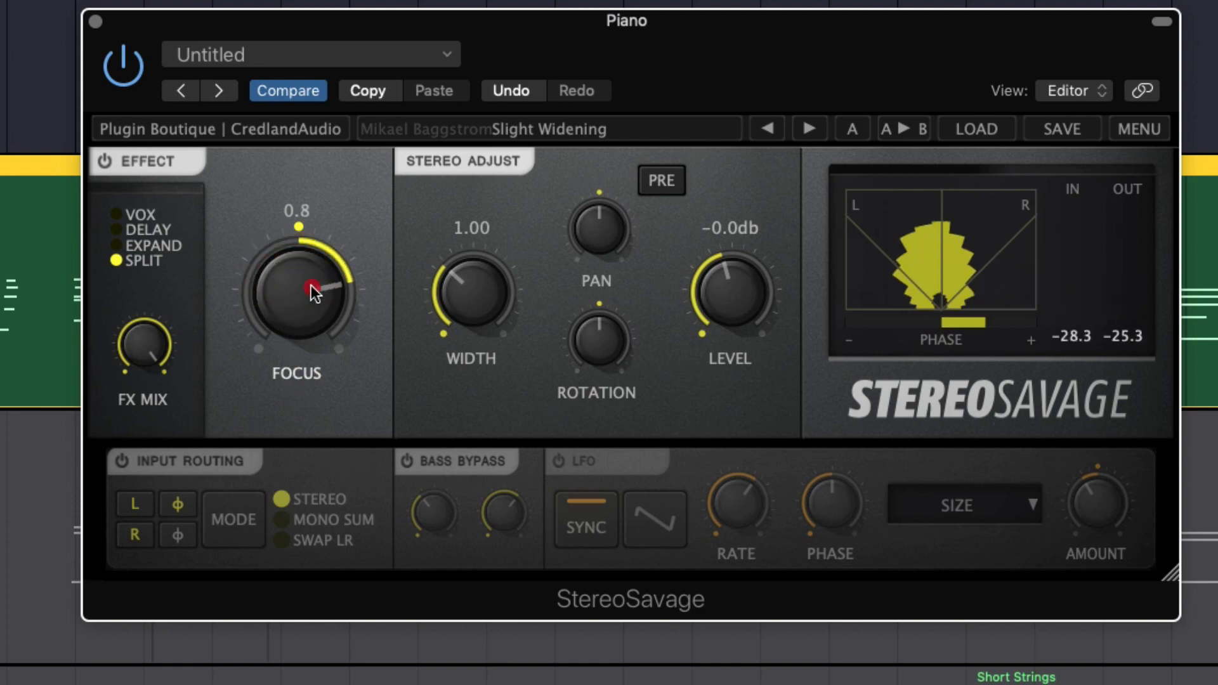
left_click_drag(315, 351, 310, 389)
left_click(305, 264)
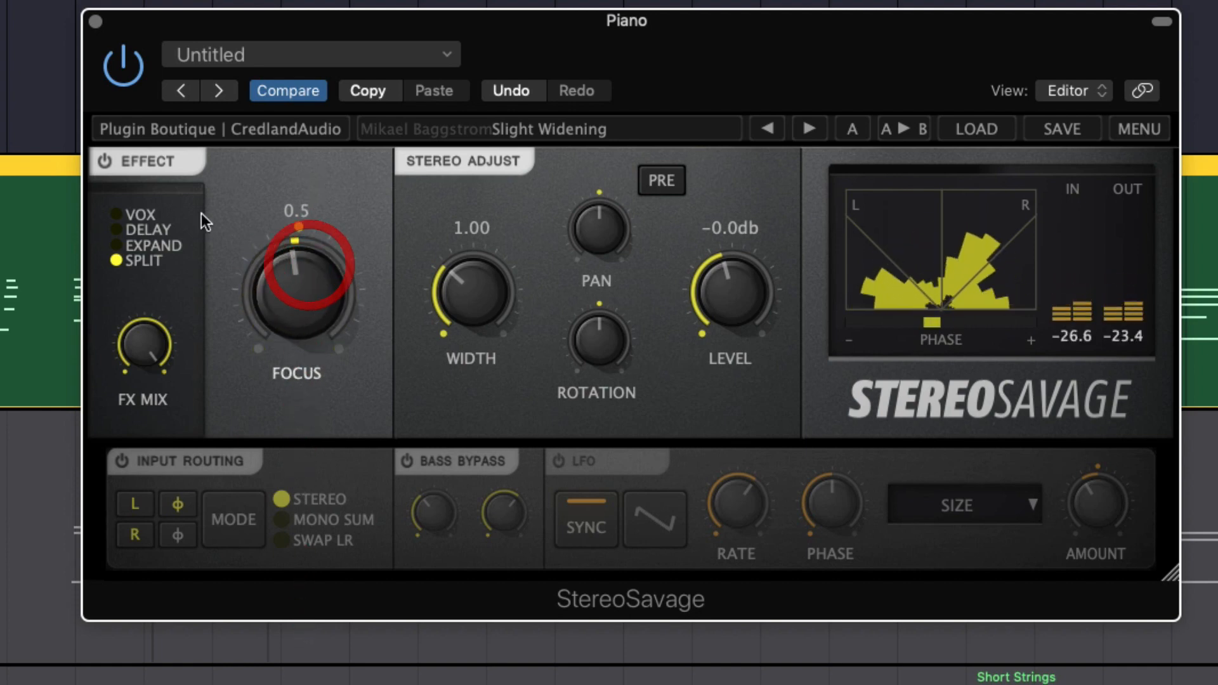
Turn off the Effect section, narrow the stereo Width to 0.00, and reset it to 1.00
left_click(119, 156)
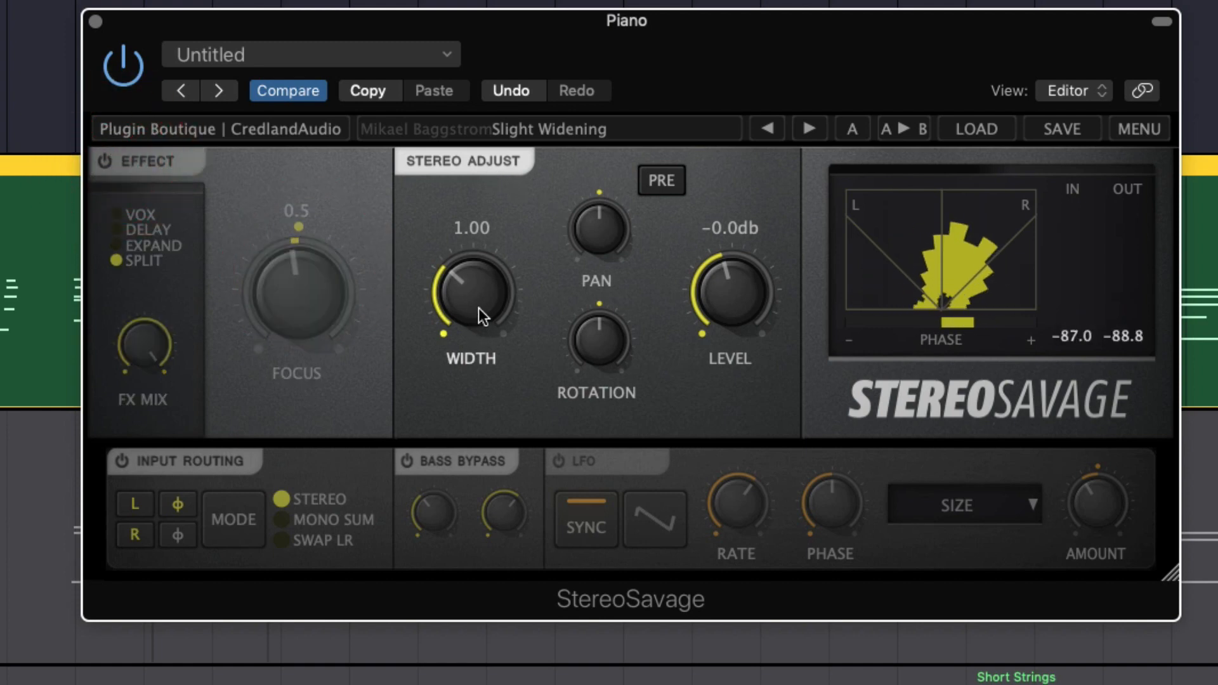
mouse_move(482, 305)
left_mouse_down()
mouse_move(494, 62)
mouse_move(477, 493)
mouse_move(471, 453)
left_mouse_up()
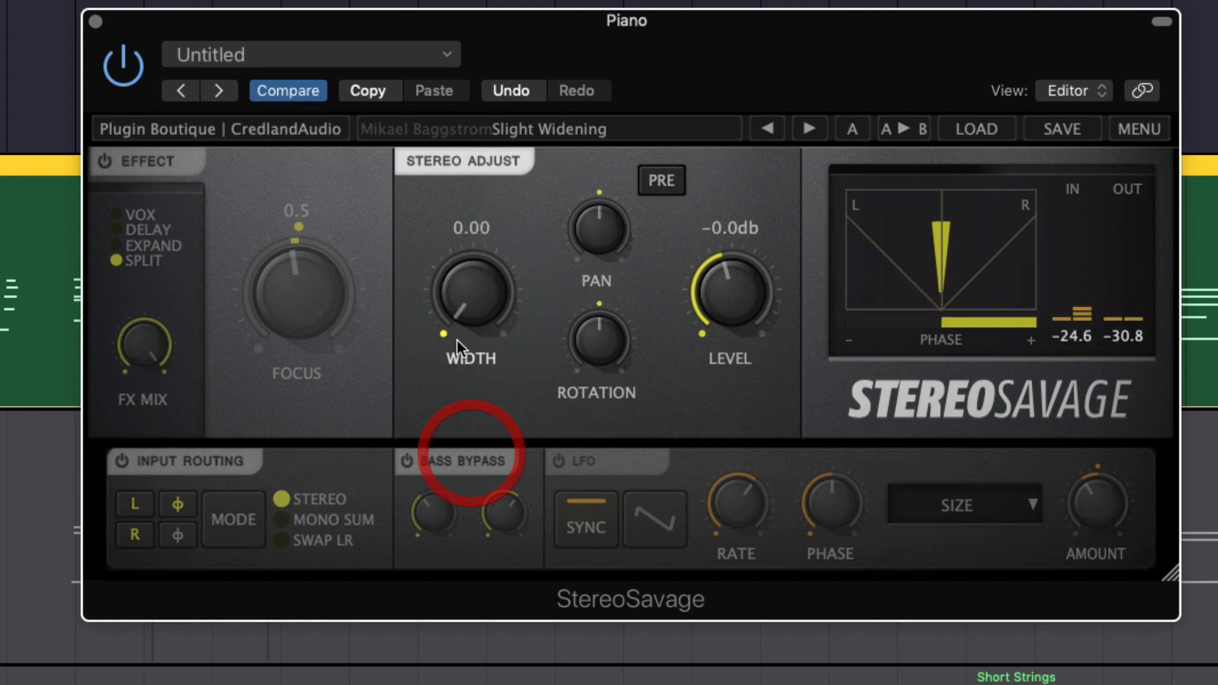
double_click(485, 300)
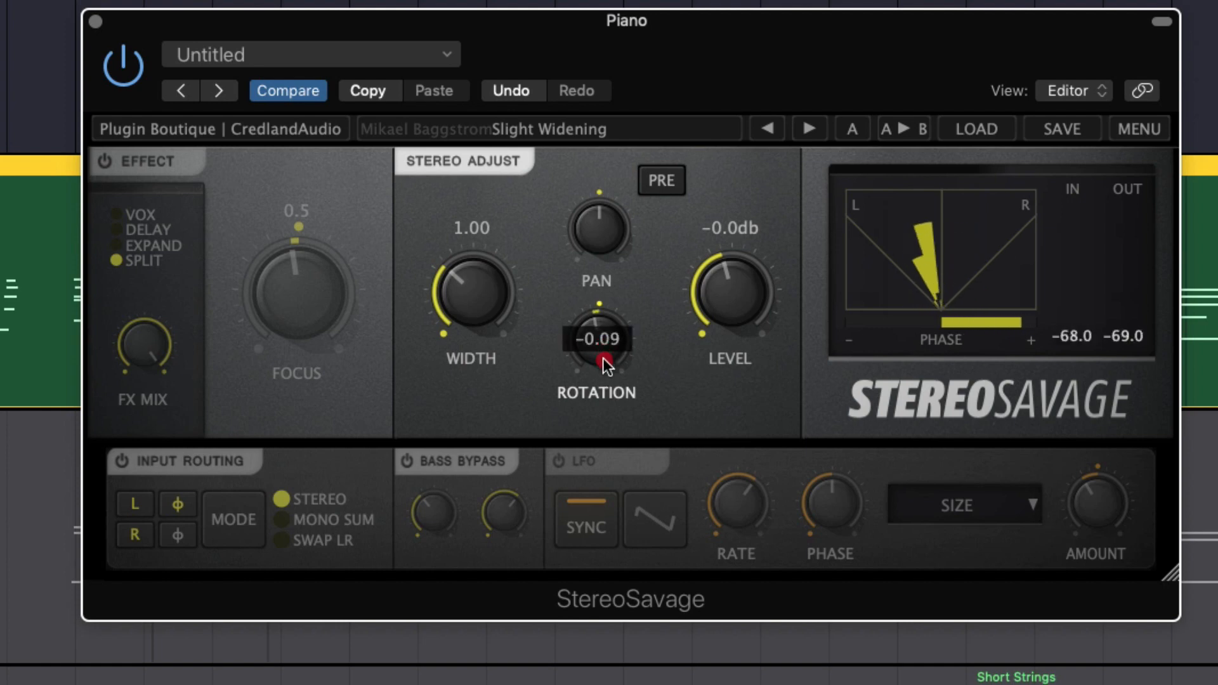
Try shifting the piano's Rotation and Pan, resetting each control to its centre default
left_click_drag(606, 349, 595, 385)
left_click_drag(589, 296, 590, 310)
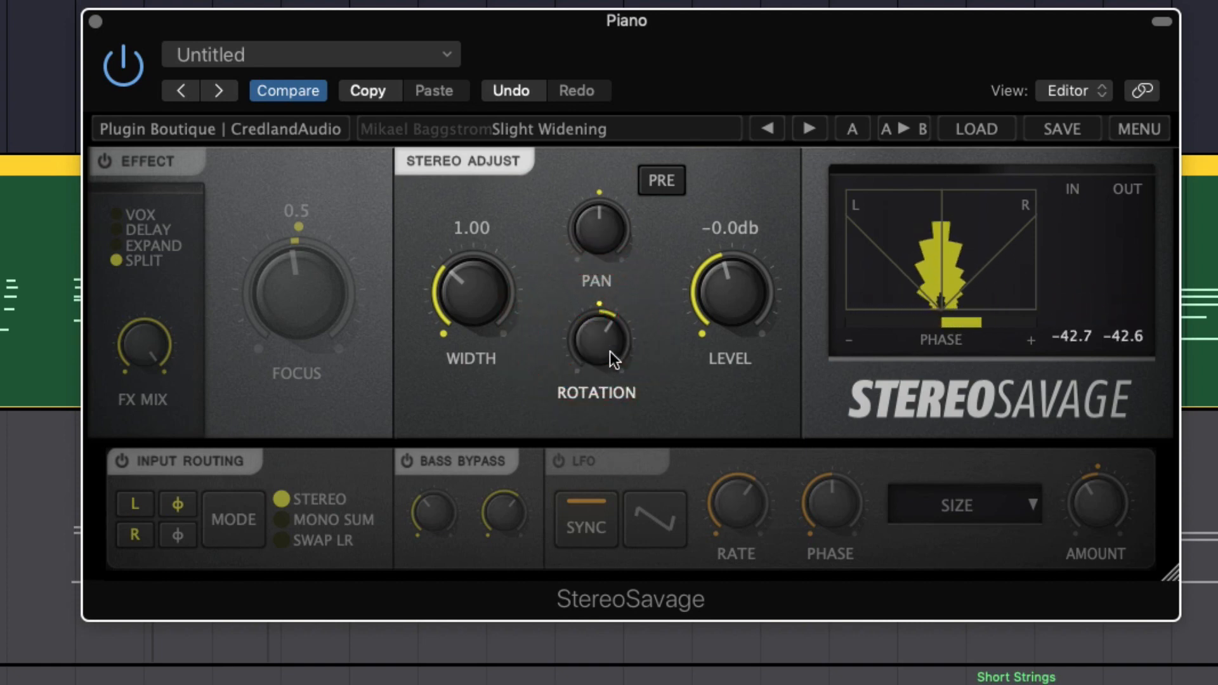
double_click(608, 352)
left_click_drag(608, 241, 601, 141)
double_click(596, 224)
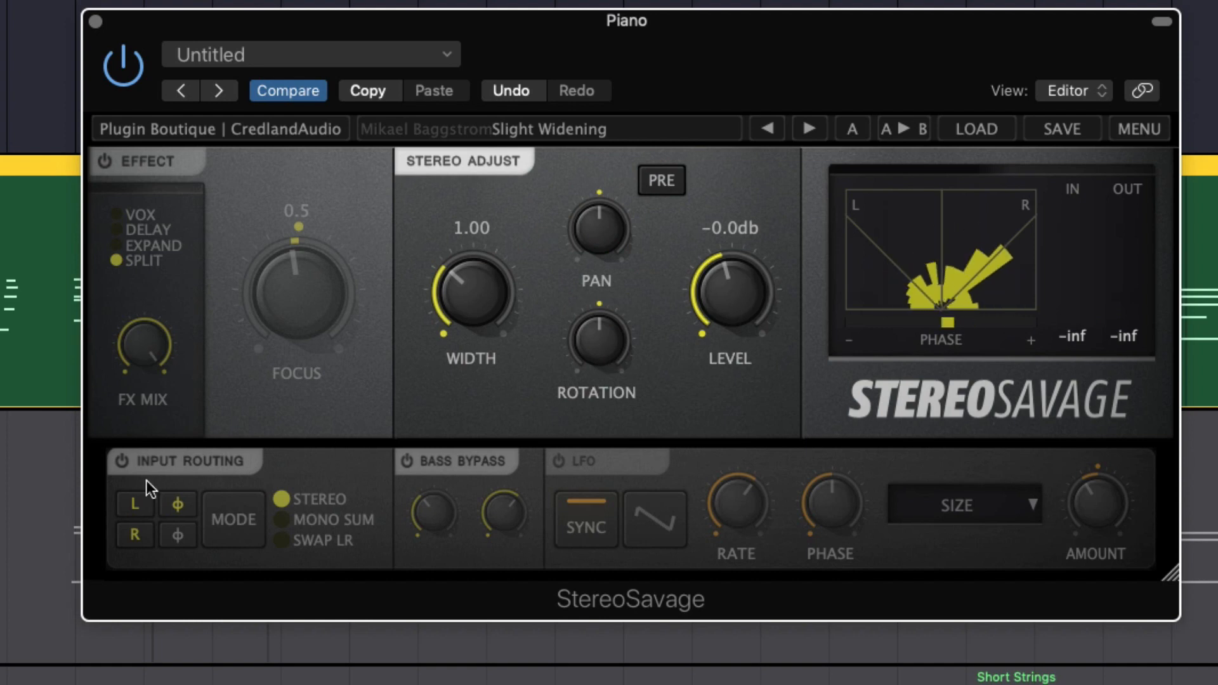
Try Mono Sum and Swap LR in the Input Routing section, restoring Stereo and turning the section off
left_click(121, 461)
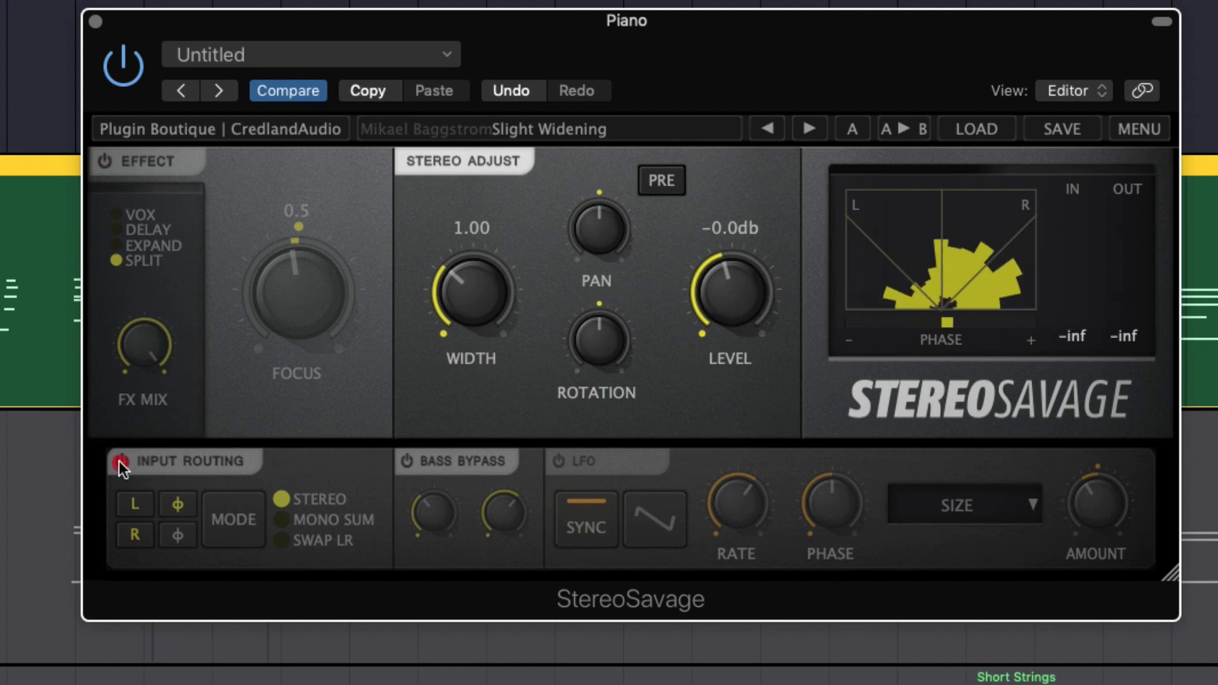
left_click(281, 520)
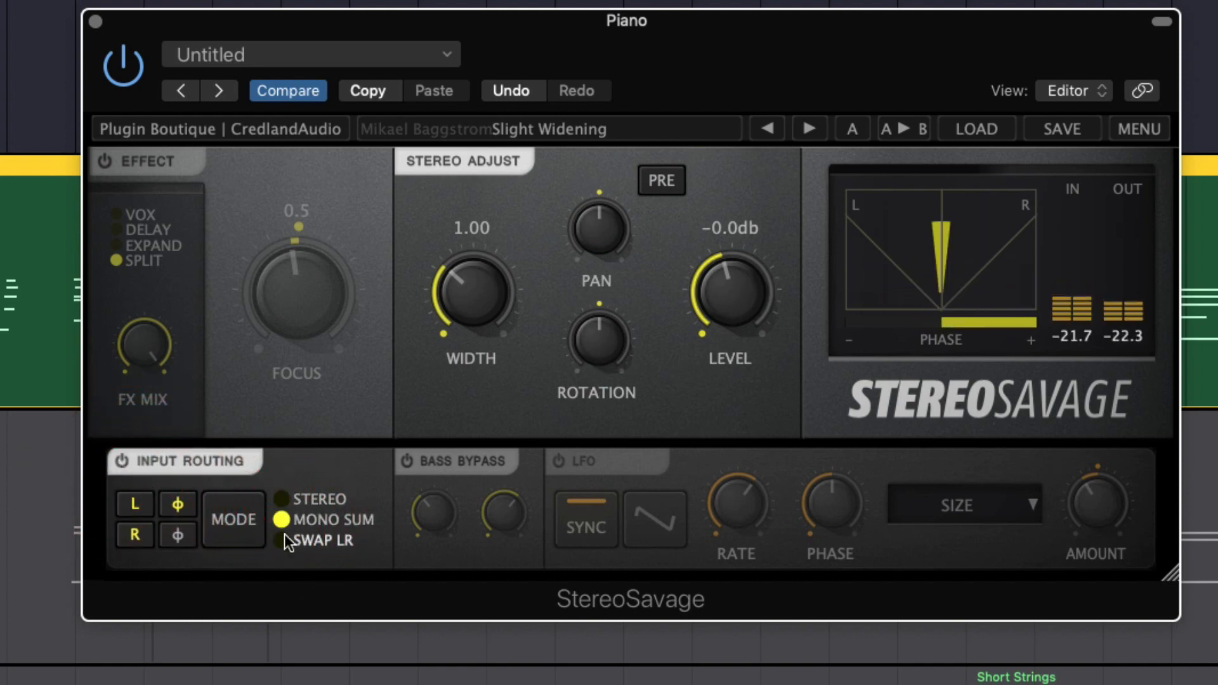
left_click(279, 501)
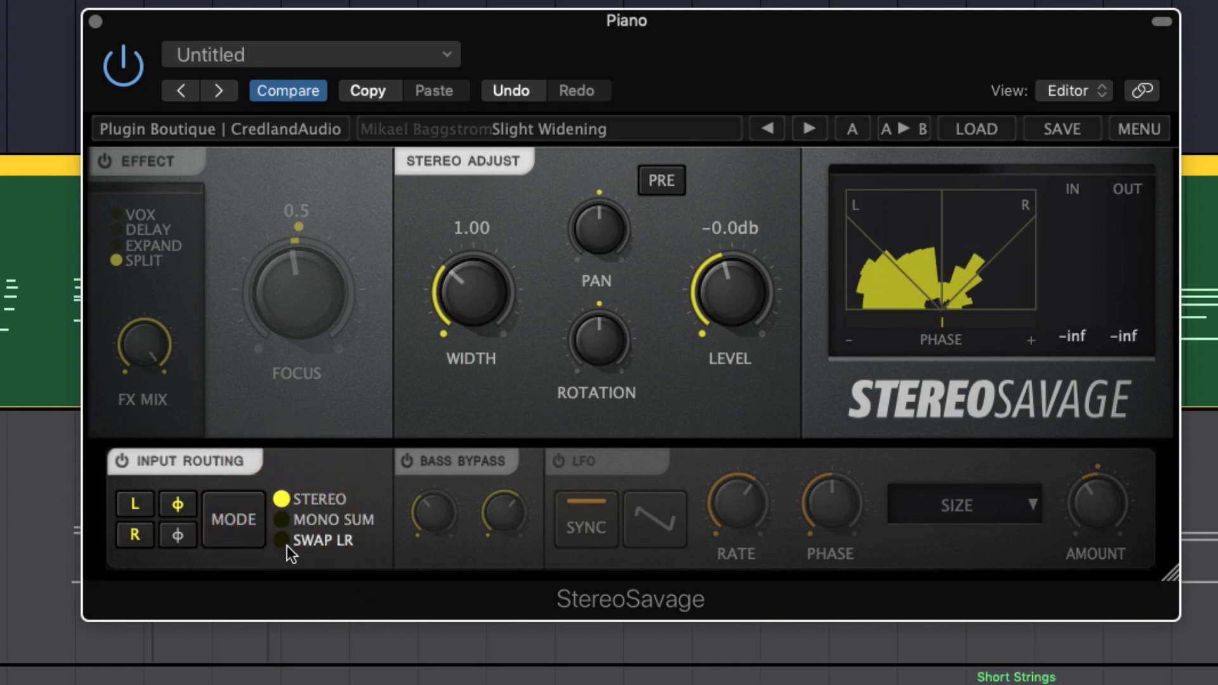
left_click(287, 547)
left_click(281, 502)
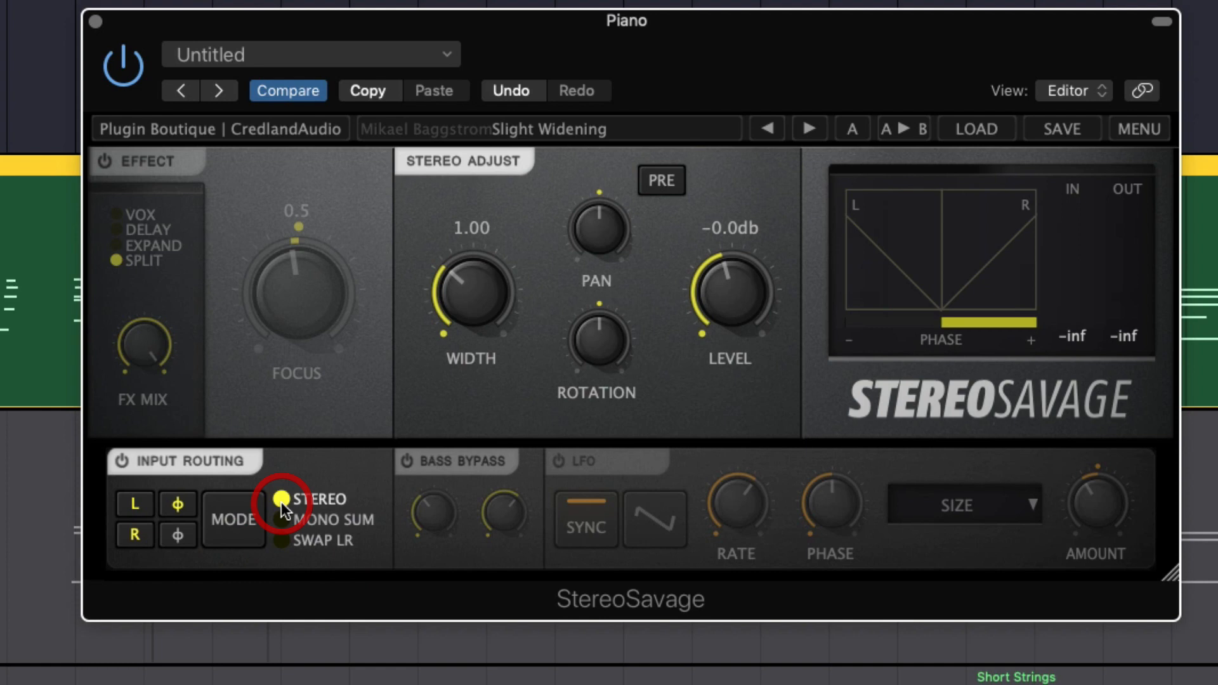
left_click(120, 460)
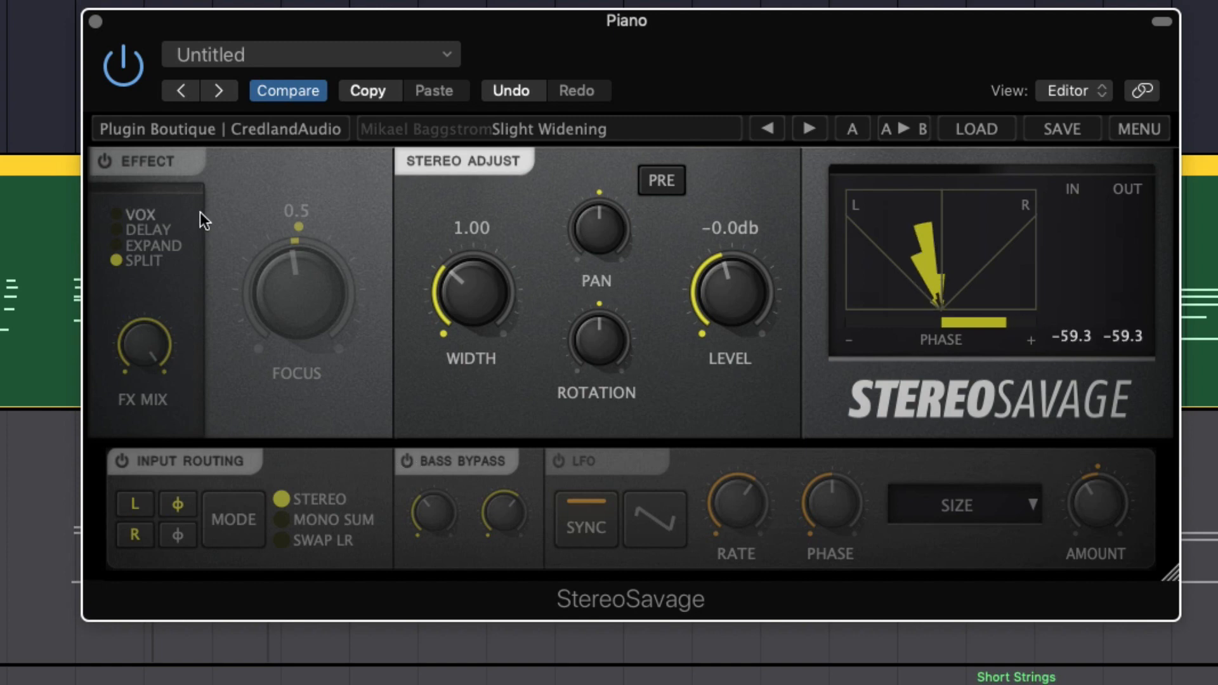
Turn the Effect section back on and audition Bass Bypass with its HZ control, switching Bass Bypass off at the end
left_click(105, 161)
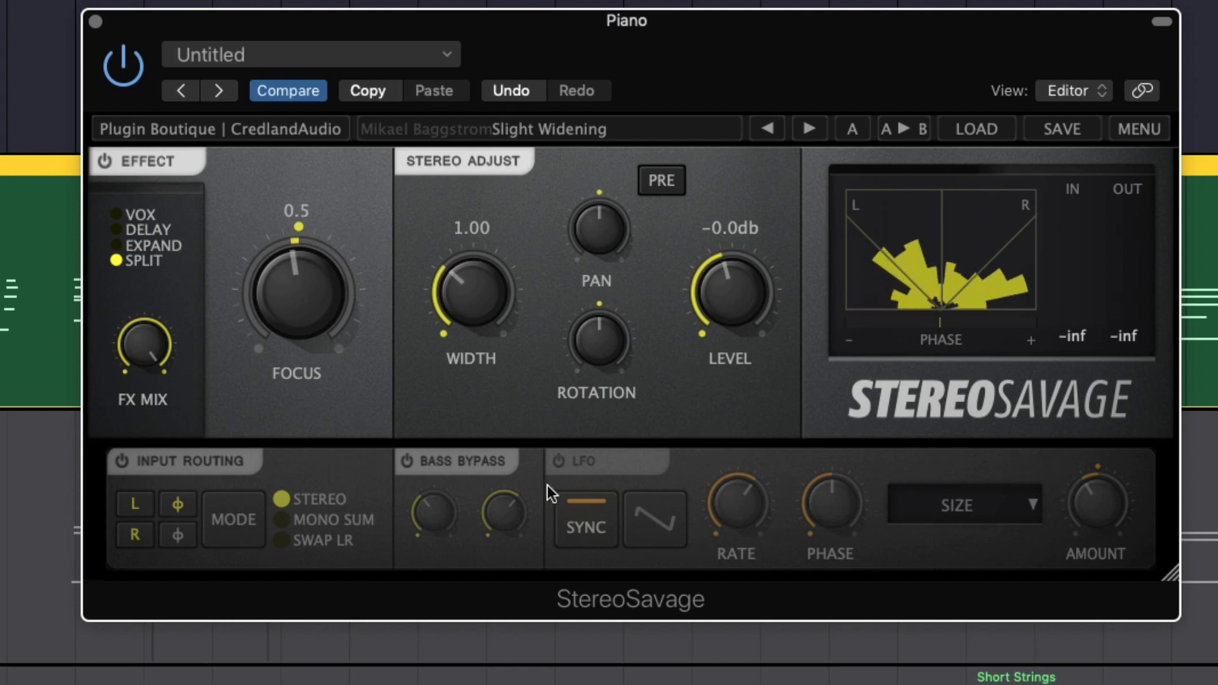
left_click(406, 462)
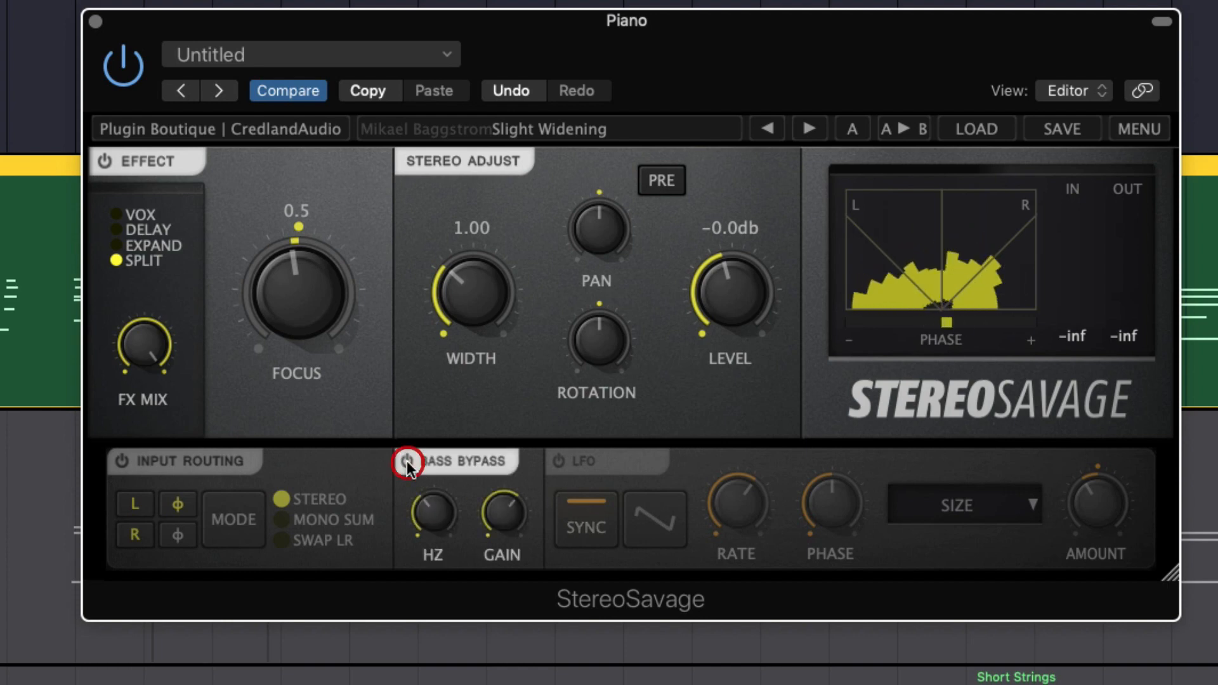
left_click(434, 524)
left_click_drag(440, 525, 441, 527)
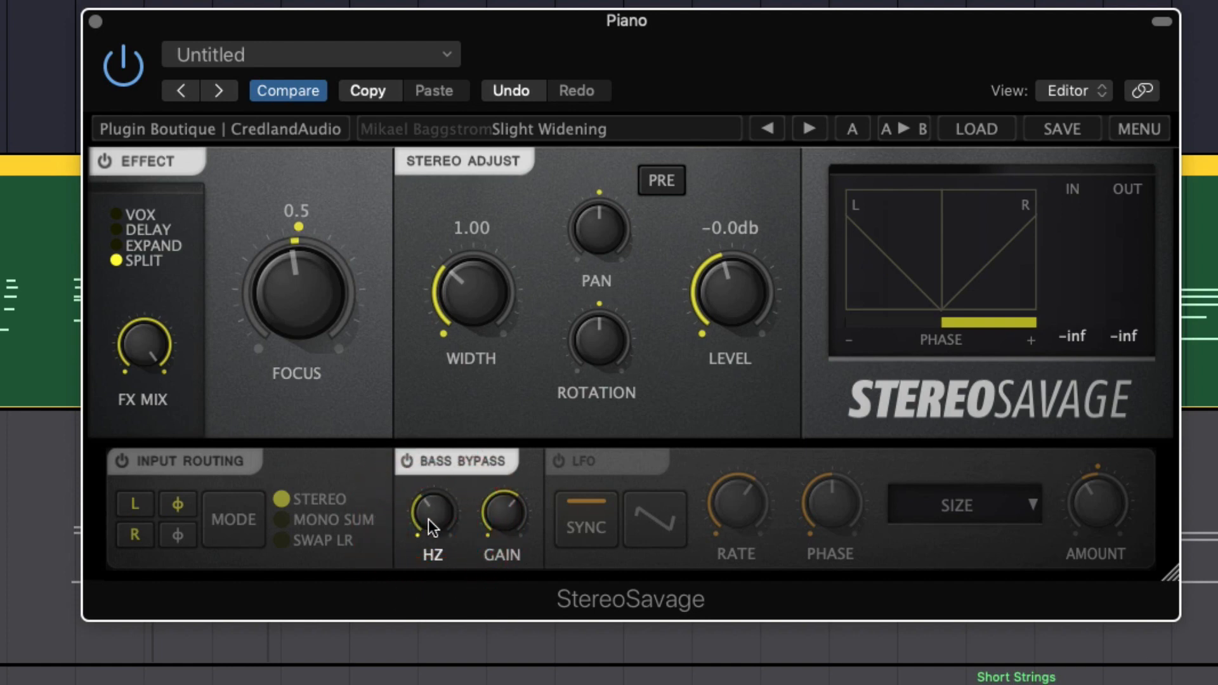
key("space")
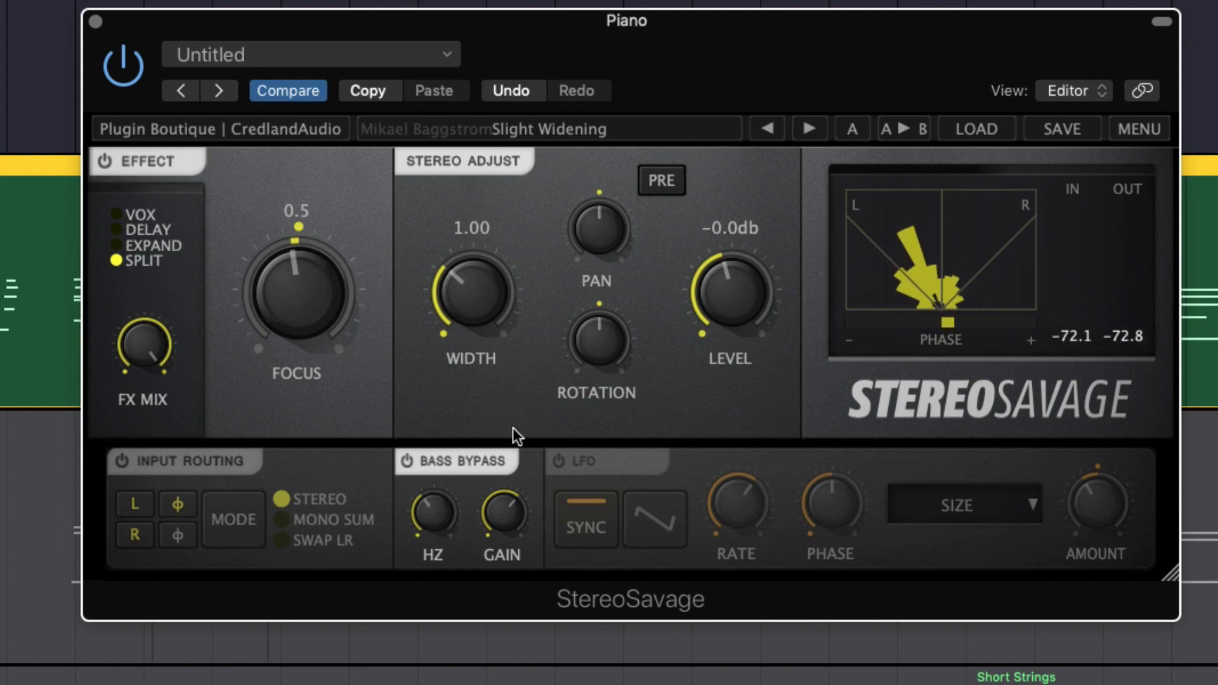
left_click(406, 462)
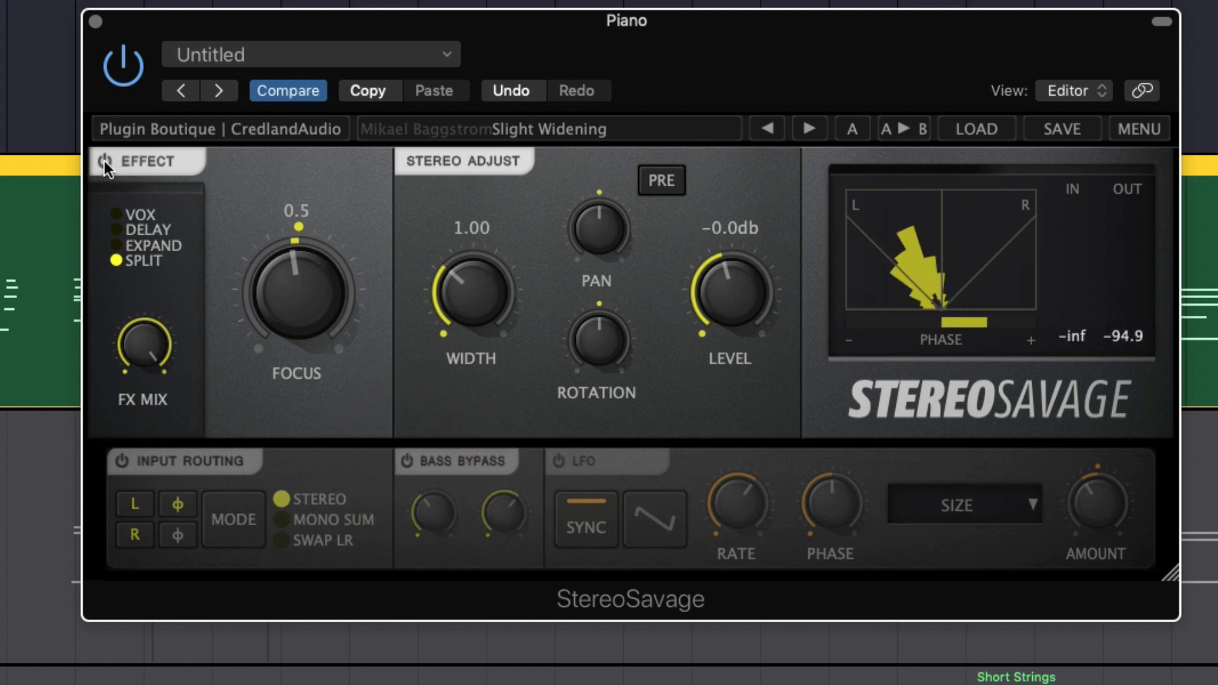
Enable the LFO with Sync off and a sine waveform, try its Speed, and raise Phase to about 0.6
left_click(558, 463)
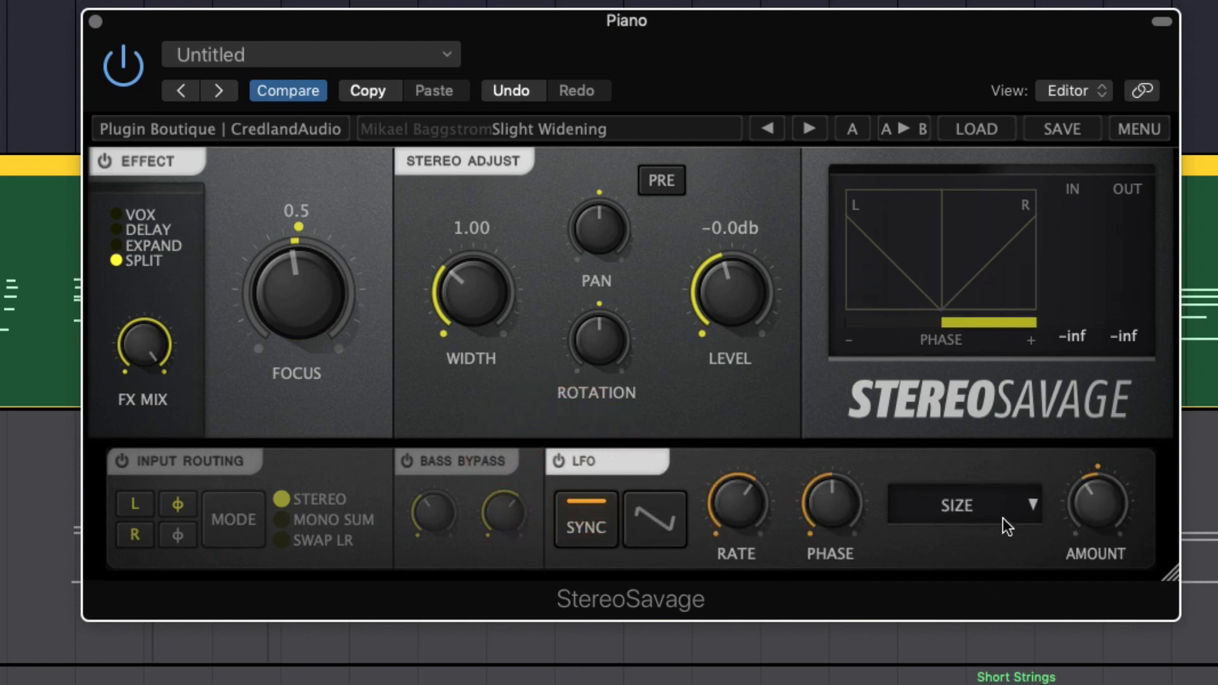
left_click(593, 539)
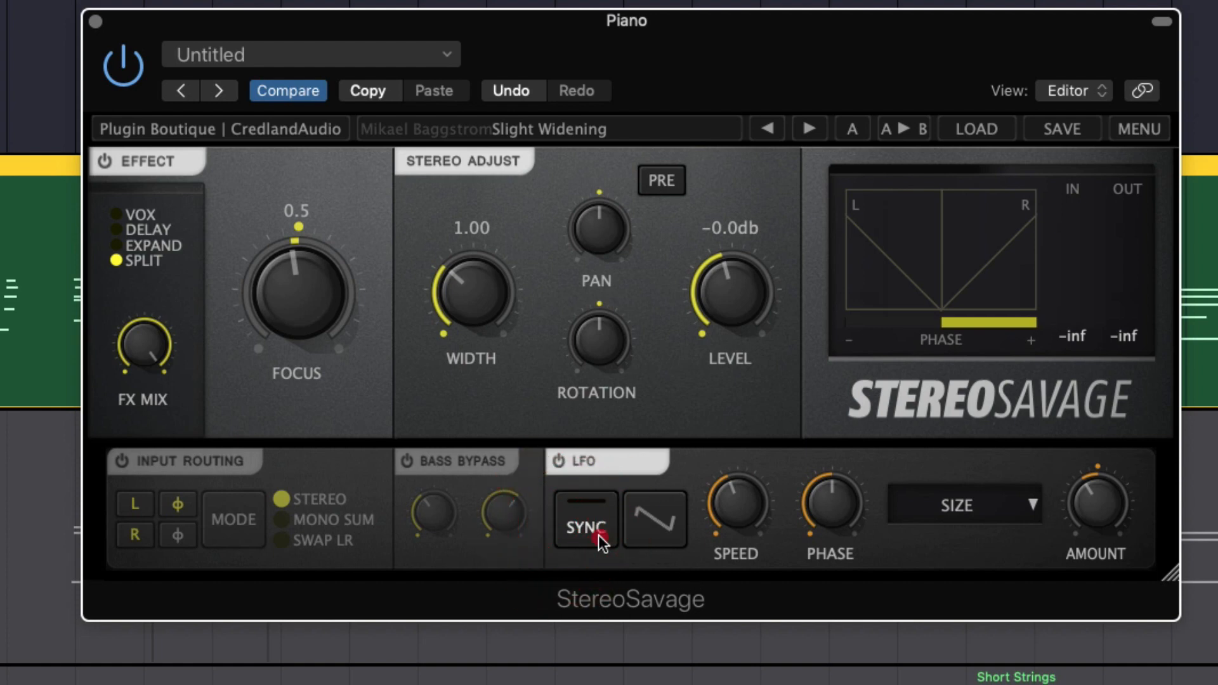
left_click(596, 532)
left_click(596, 532)
left_click(674, 524)
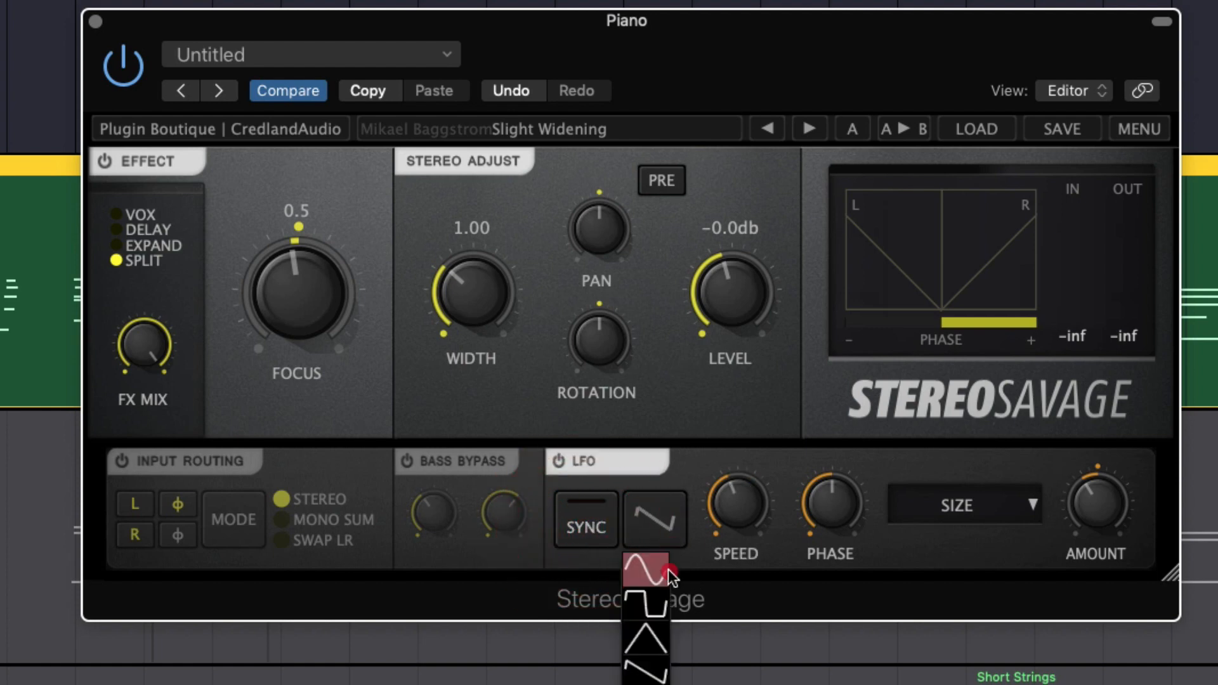
left_click(649, 573)
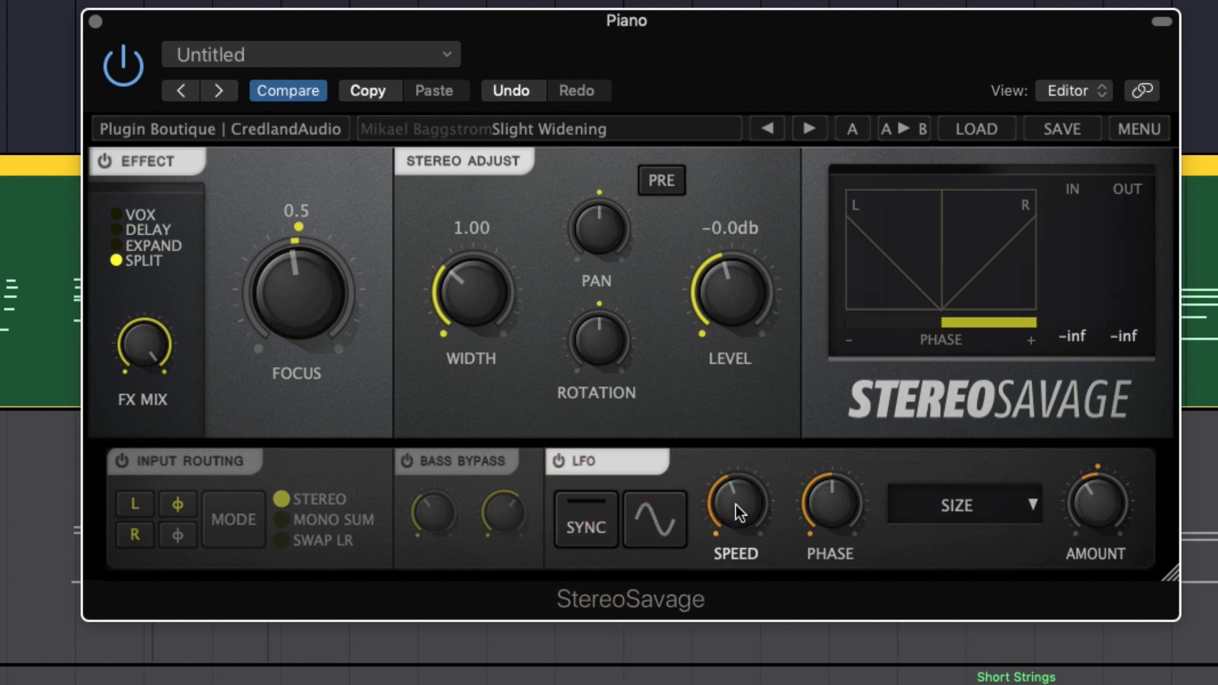
left_click_drag(743, 507, 743, 492)
left_click_drag(829, 512, 828, 472)
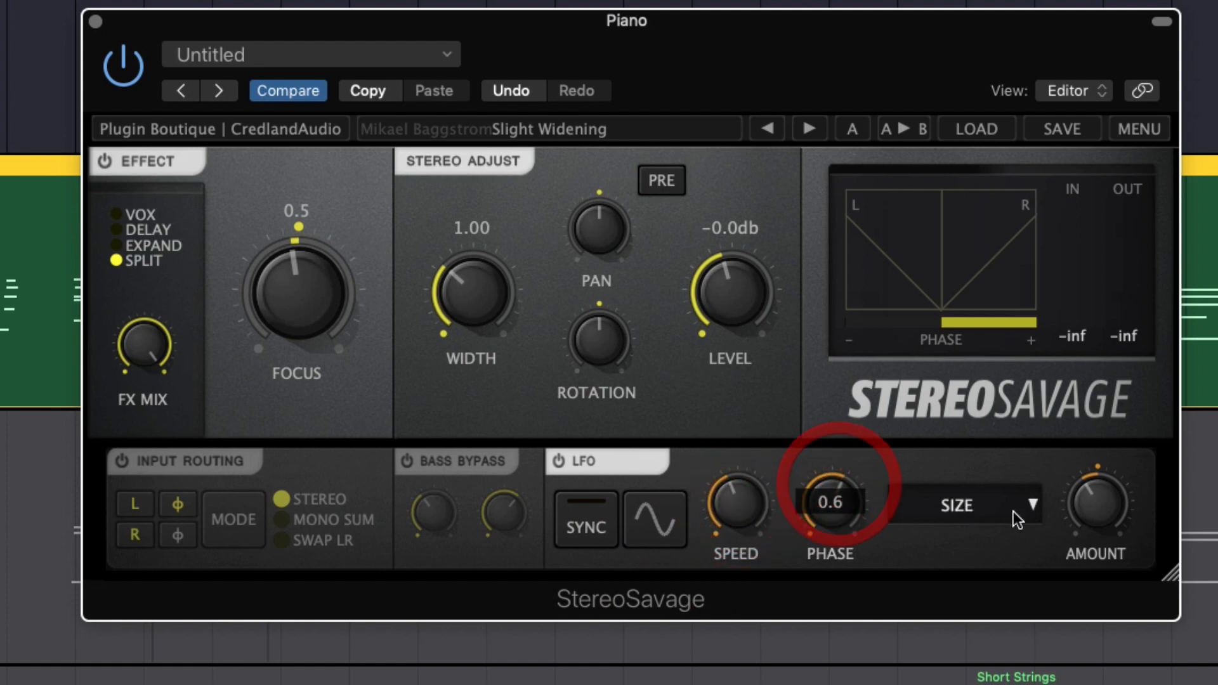
Set the LFO's modulation target to Pan and raise its Amount well above centre
left_click(1014, 508)
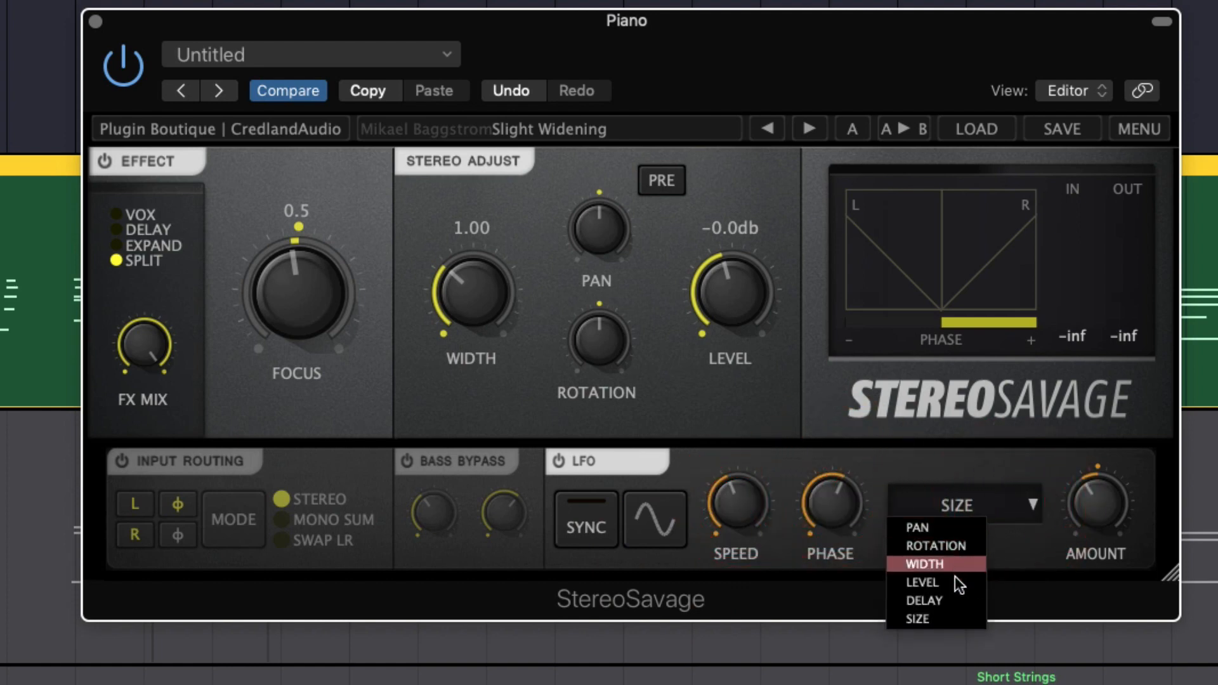
left_click(946, 527)
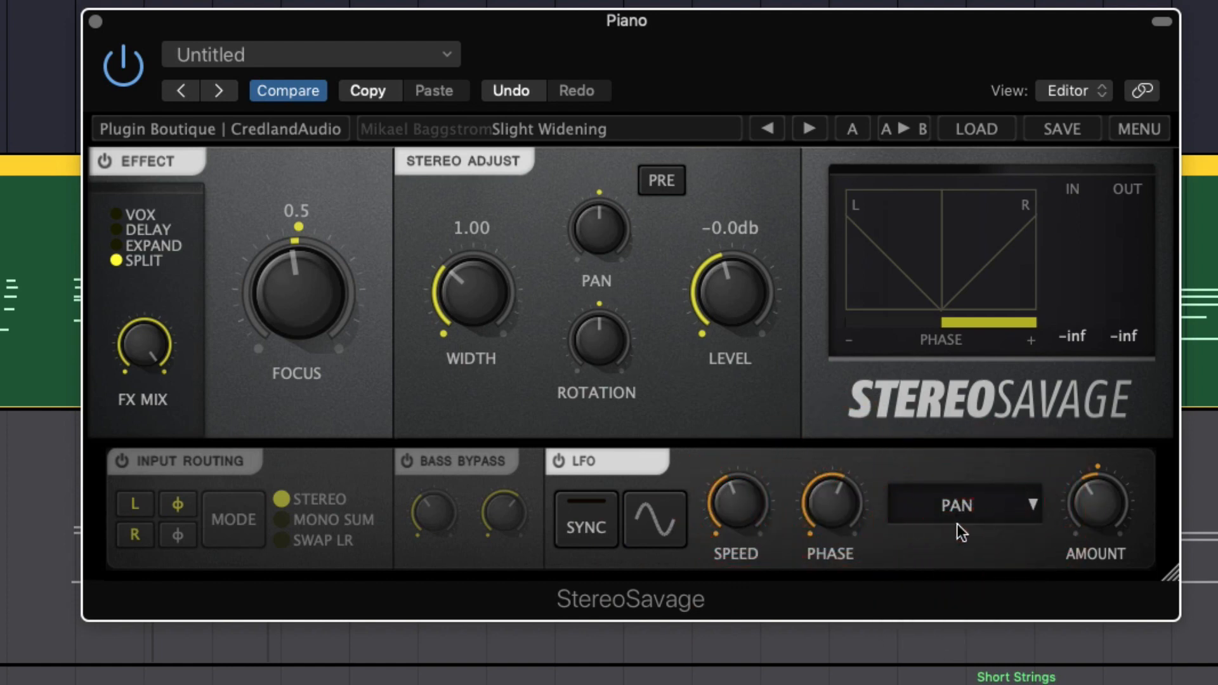
left_click_drag(1108, 517, 1121, 410)
Try a faster LFO Speed on the playing piano, settle on a slow one, and reduce the LFO Amount
left_click(736, 525)
left_click_drag(743, 519, 765, 598)
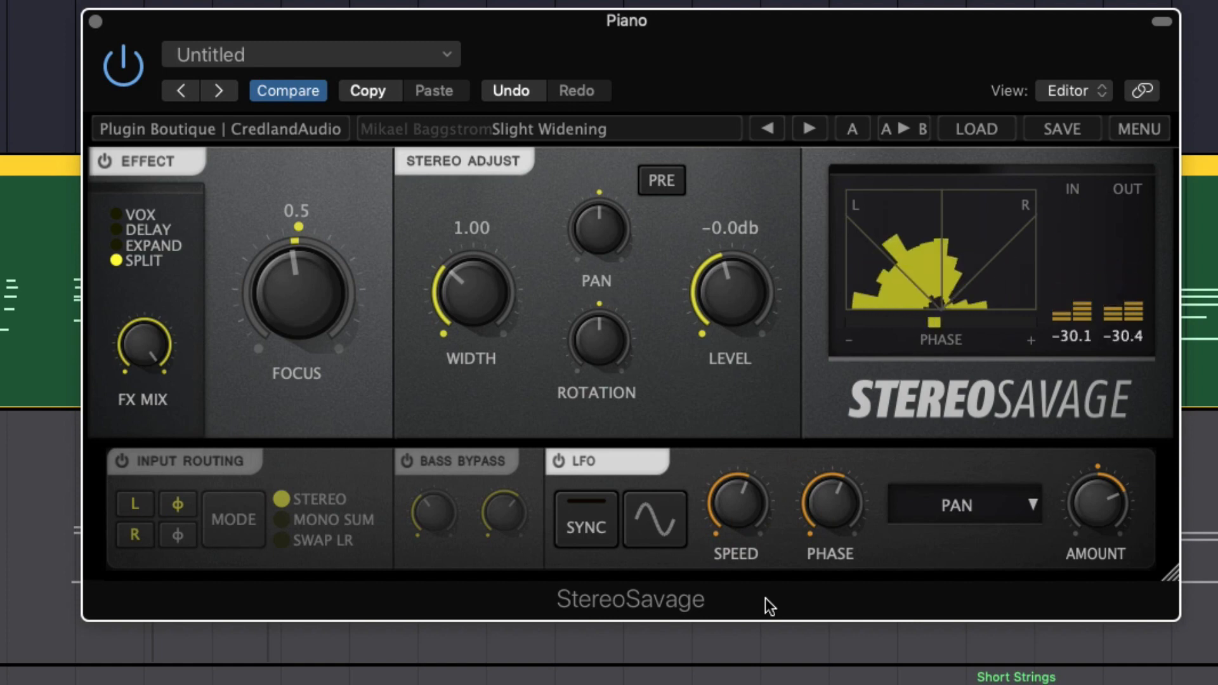
left_click_drag(738, 510, 730, 626)
mouse_move(1075, 542)
left_mouse_down()
mouse_move(1086, 532)
mouse_move(1092, 549)
mouse_move(1087, 536)
left_mouse_up()
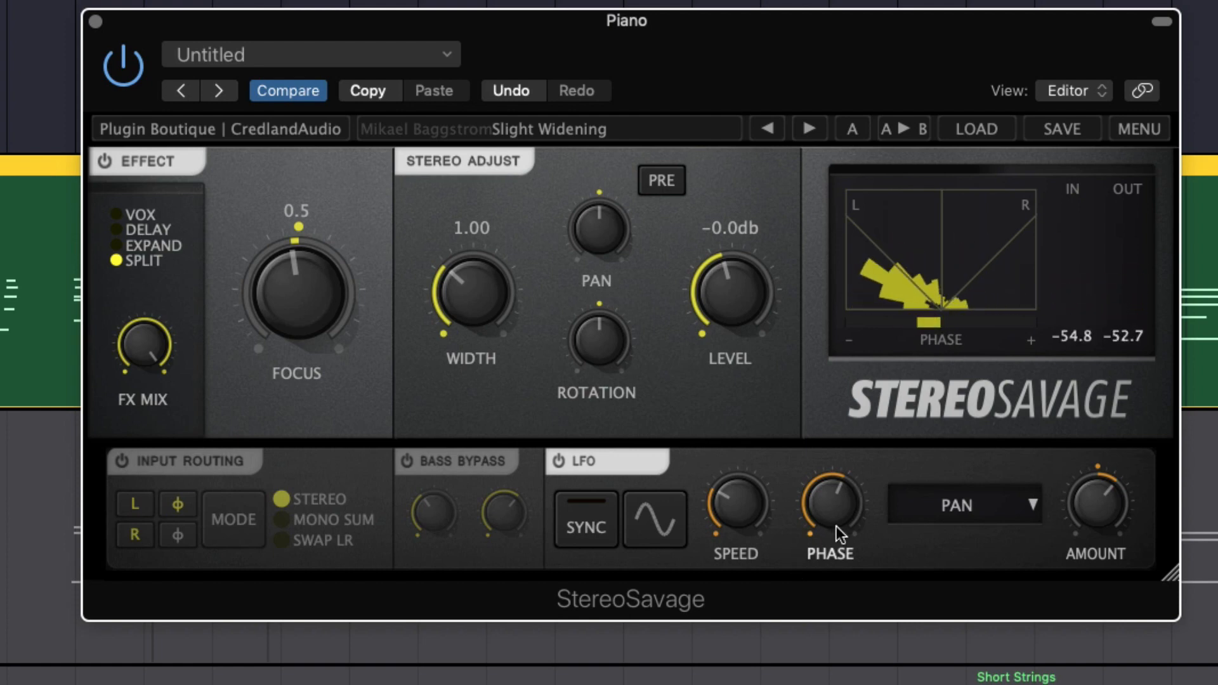
Look over the LFO's modulation targets and step through the Effect modes, leaving EXPAND selected
left_click(944, 526)
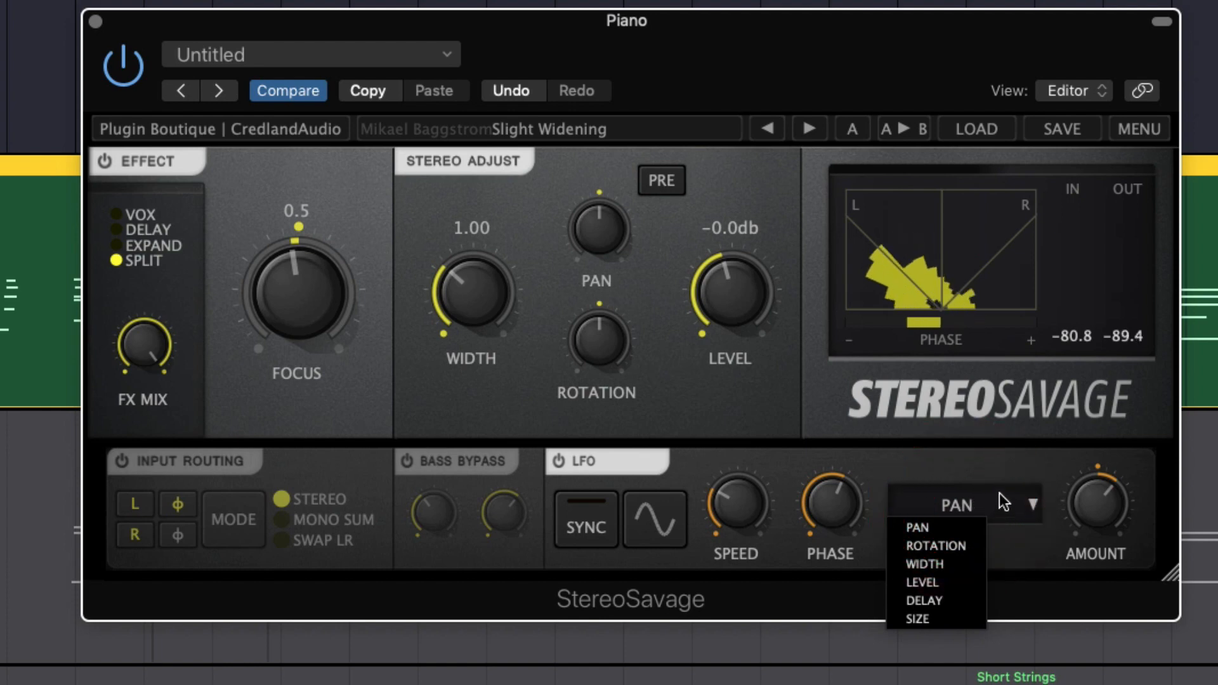
left_click(1017, 515)
left_click(146, 248)
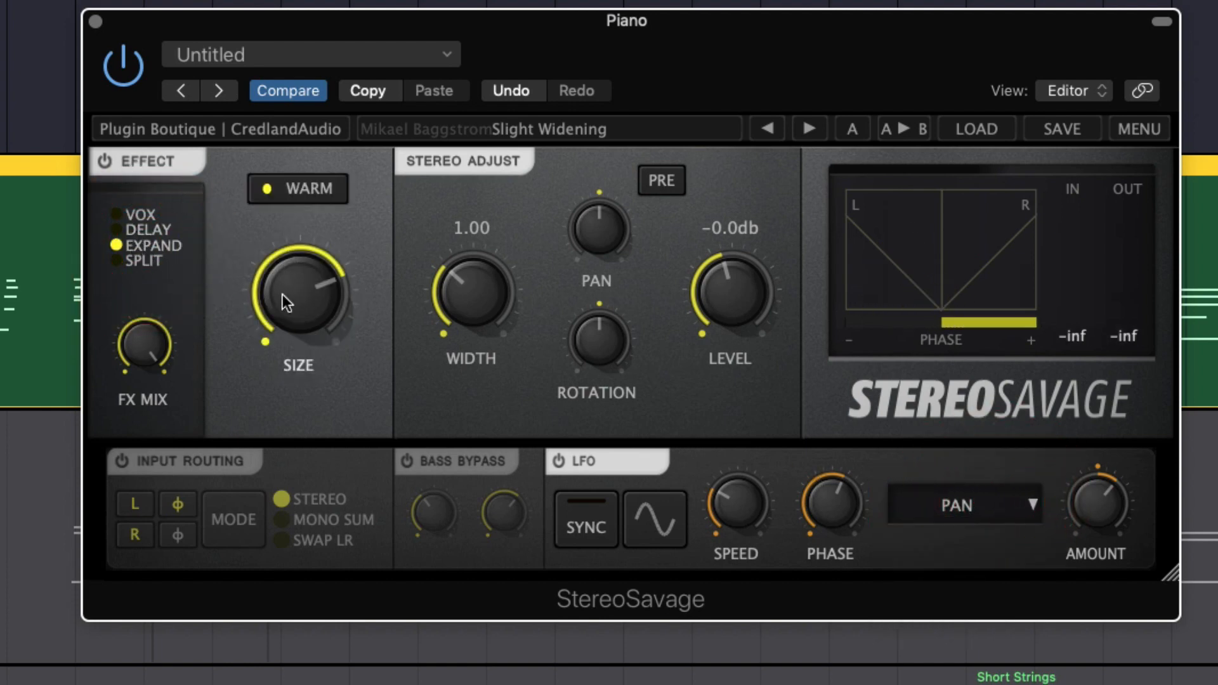
left_click(142, 226)
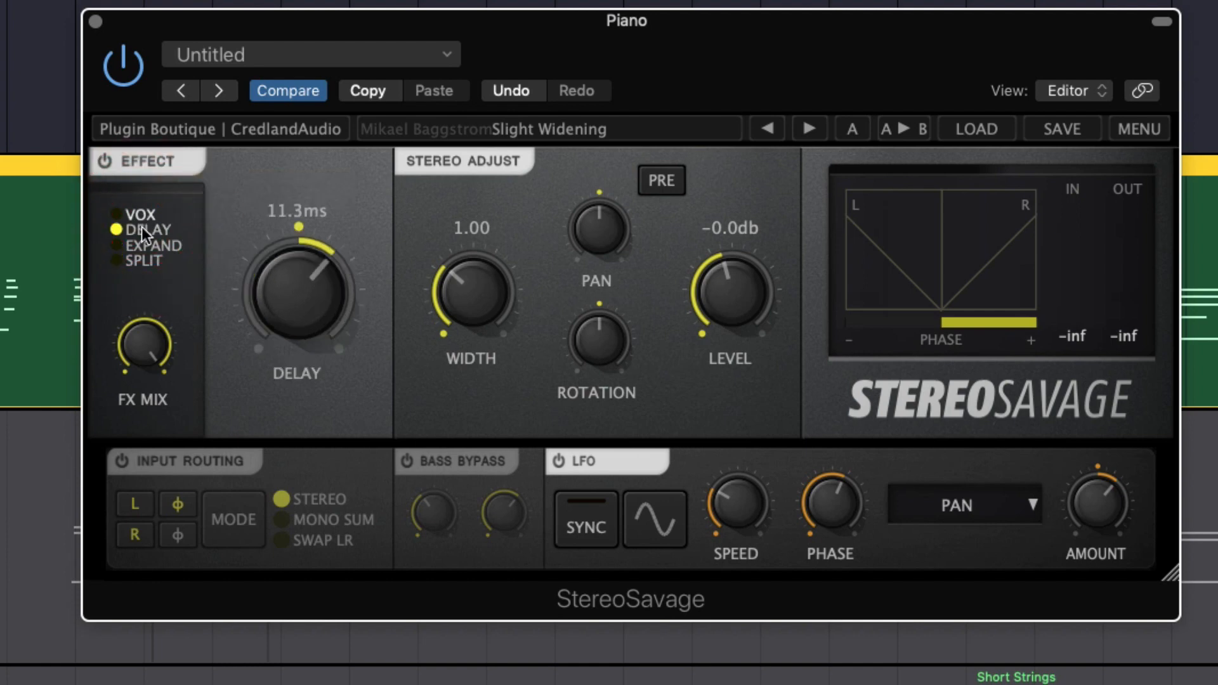
left_click(143, 261)
left_click(156, 246)
Set the LFO's modulation target to Size with Amount at 1.0 and play the piano
left_click(1033, 506)
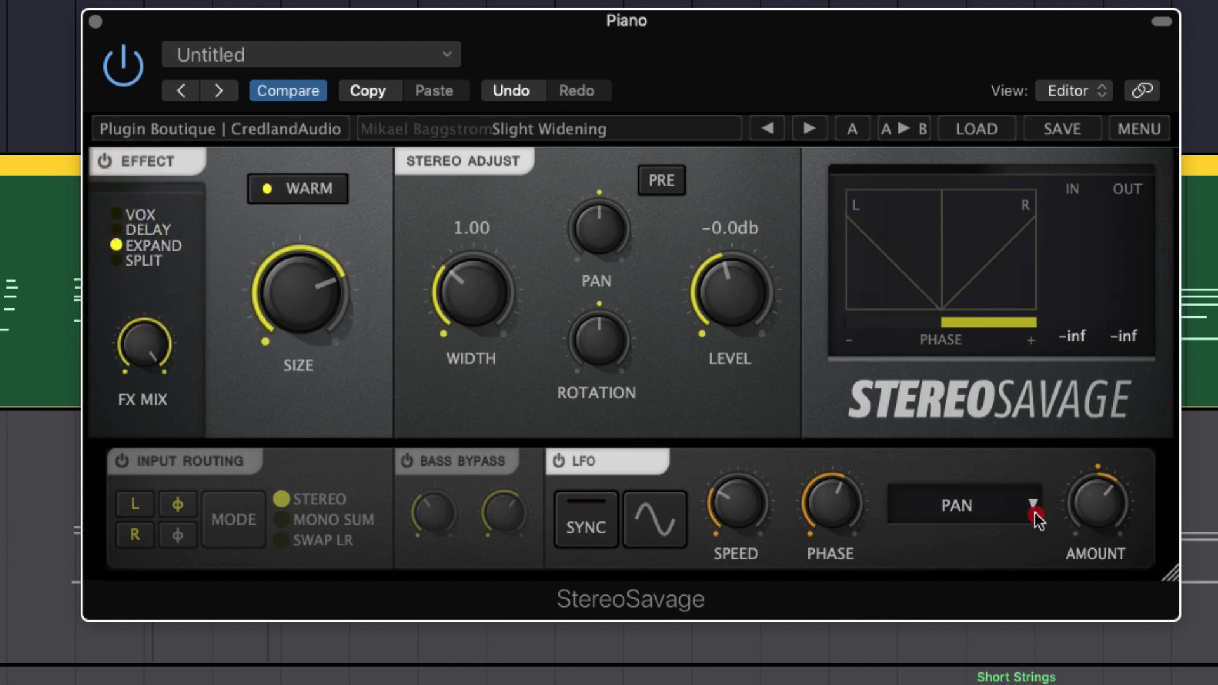
left_click(934, 623)
left_click_drag(1102, 489, 1172, 265)
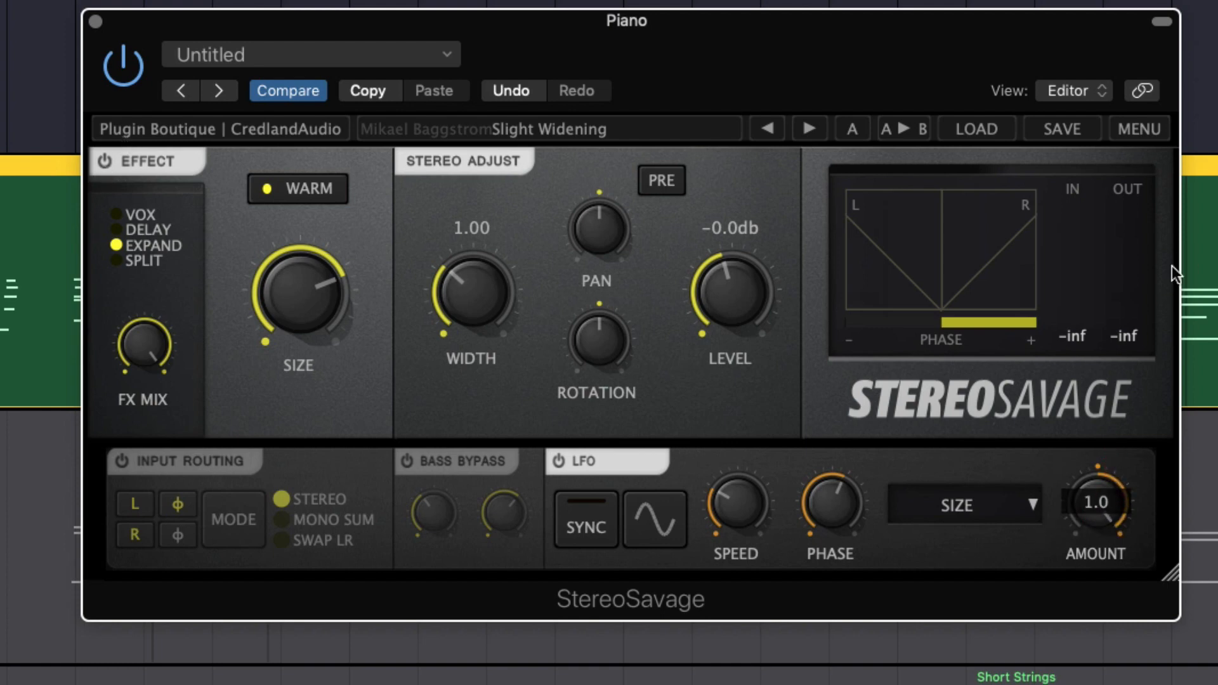
key("space")
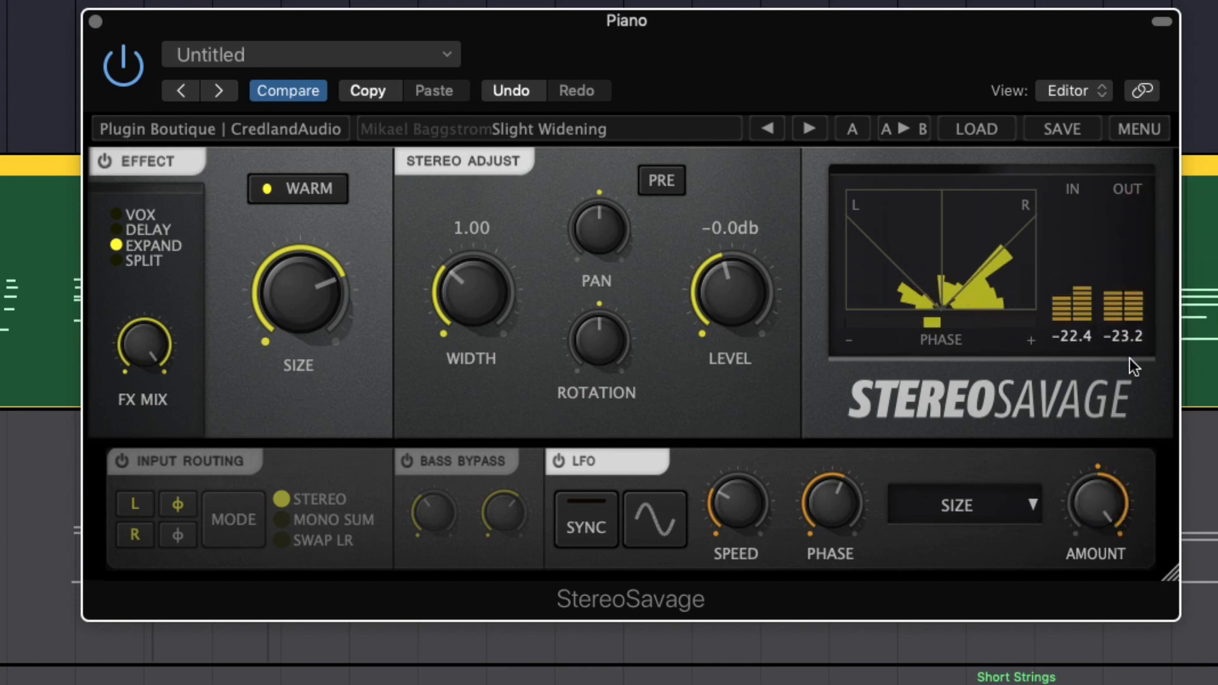
Reduce the LFO Amount to about 0.3, raise its Speed, and turn the Expand effect's Size up to maximum
left_click_drag(1098, 502, 1028, 609)
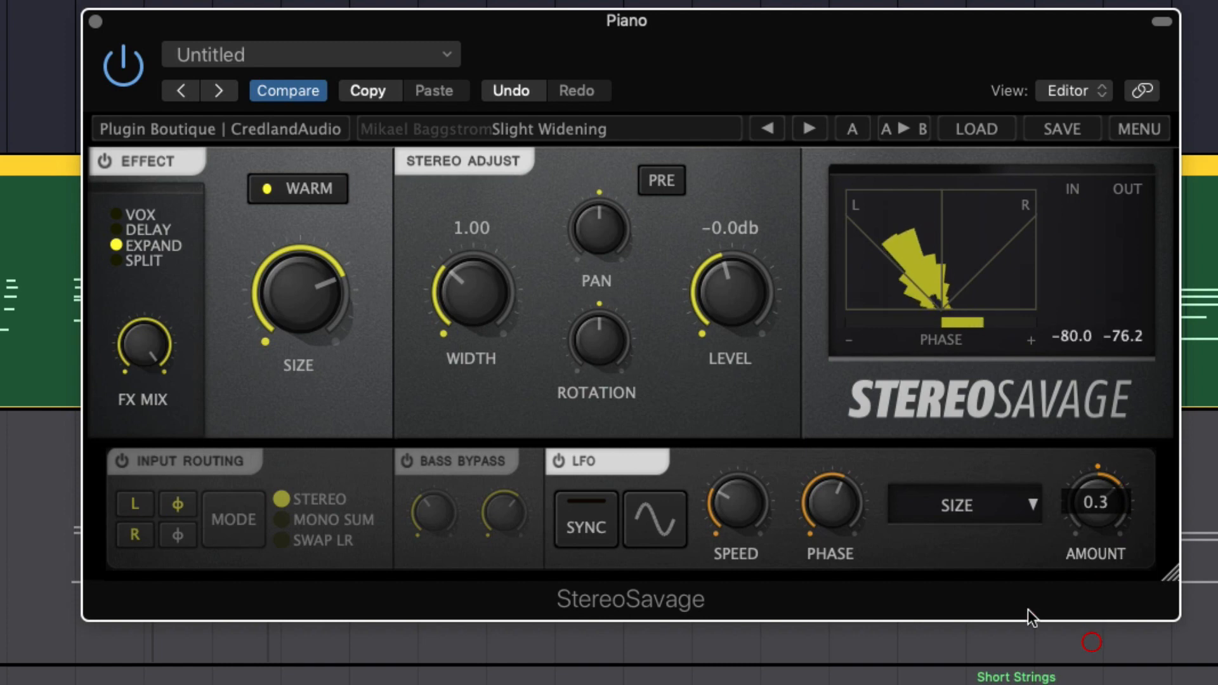
left_click_drag(743, 510, 768, 475)
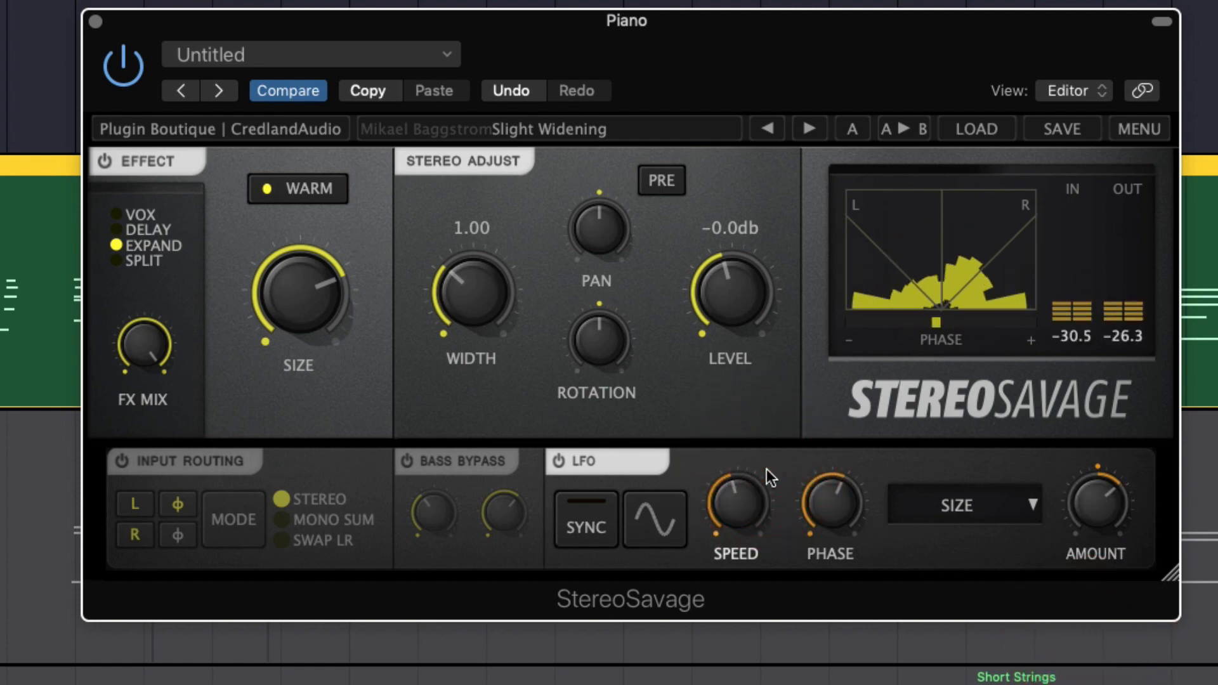
left_click_drag(297, 298, 316, 240)
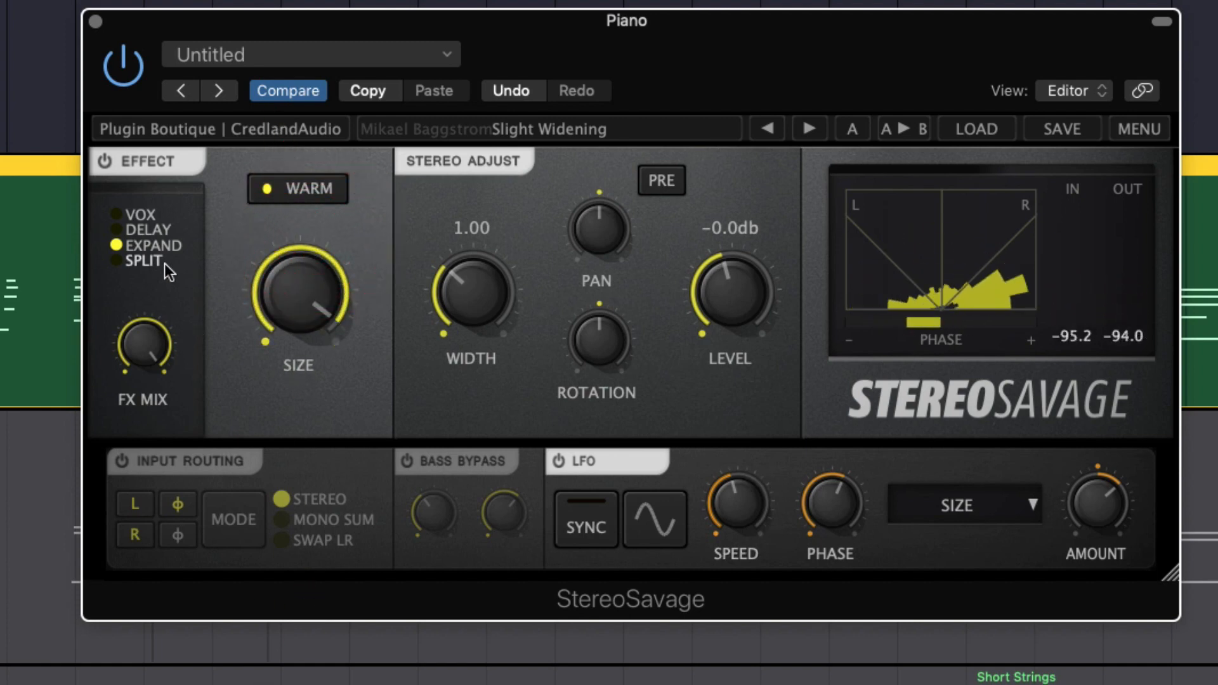
Switch the Effect mode to DELAY and raise the LFO's Amount fully and its Speed to about 16.4 Hz
left_click(143, 230)
left_click_drag(1098, 505, 1063, 333)
left_click_drag(753, 552, 753, 353)
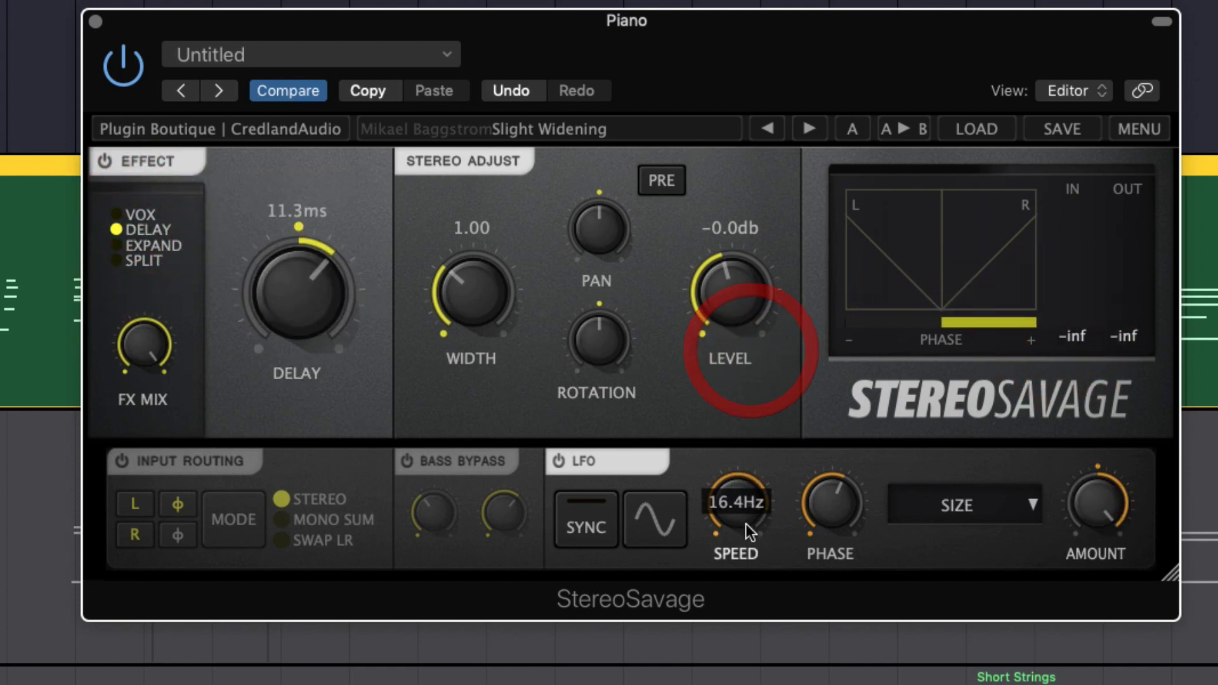
Switch the LFO off and back on to compare, and adjust its Speed on the playing piano
left_click(560, 461)
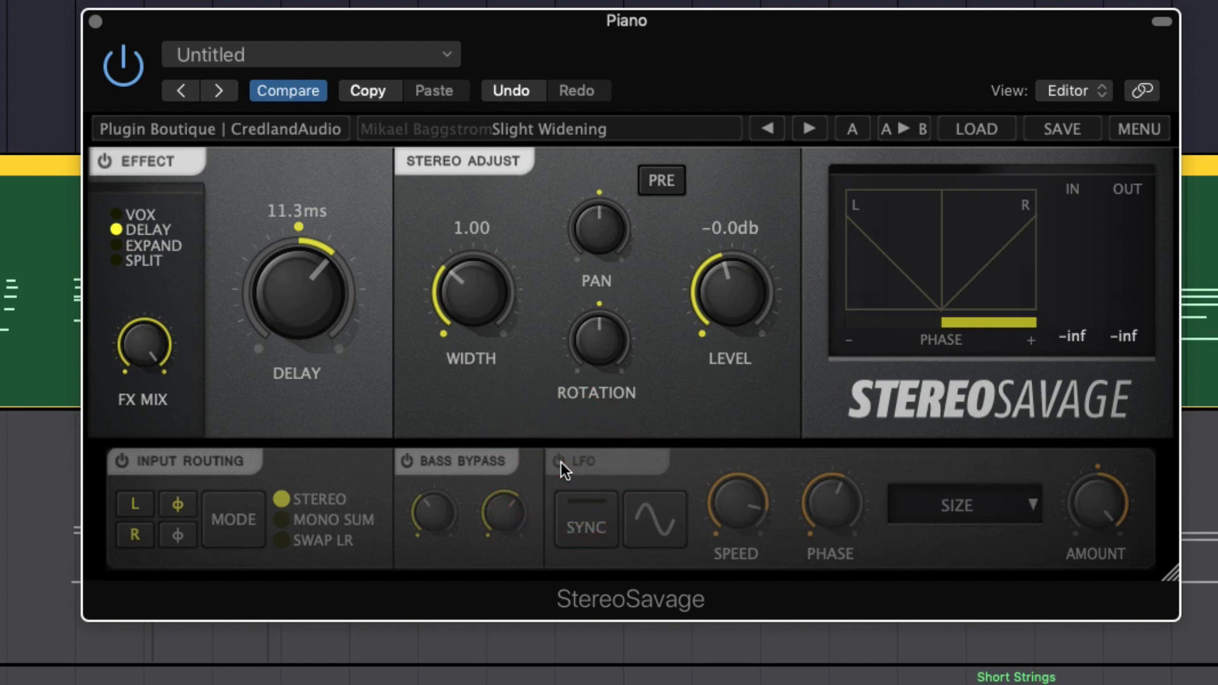
left_click(560, 462)
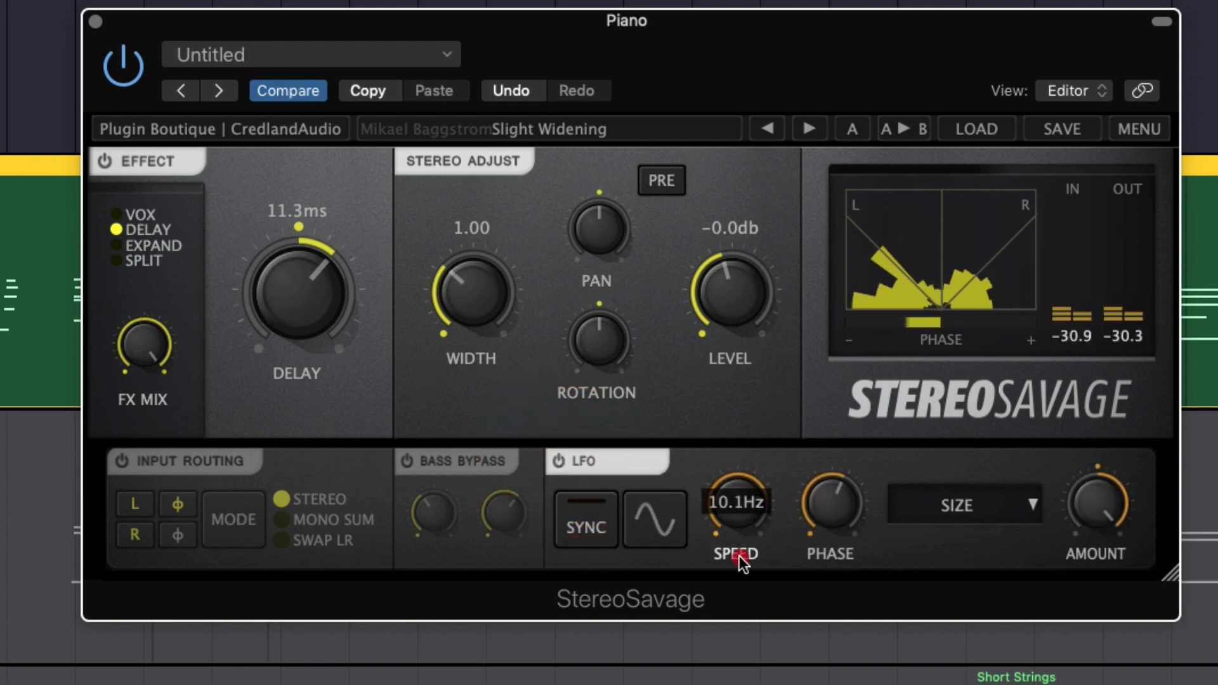
left_click_drag(741, 562, 785, 564)
Set the LFO's modulation target to Delay, audition very fast Speeds, and bring Speed down to about 4.3 Hz
left_click(1011, 507)
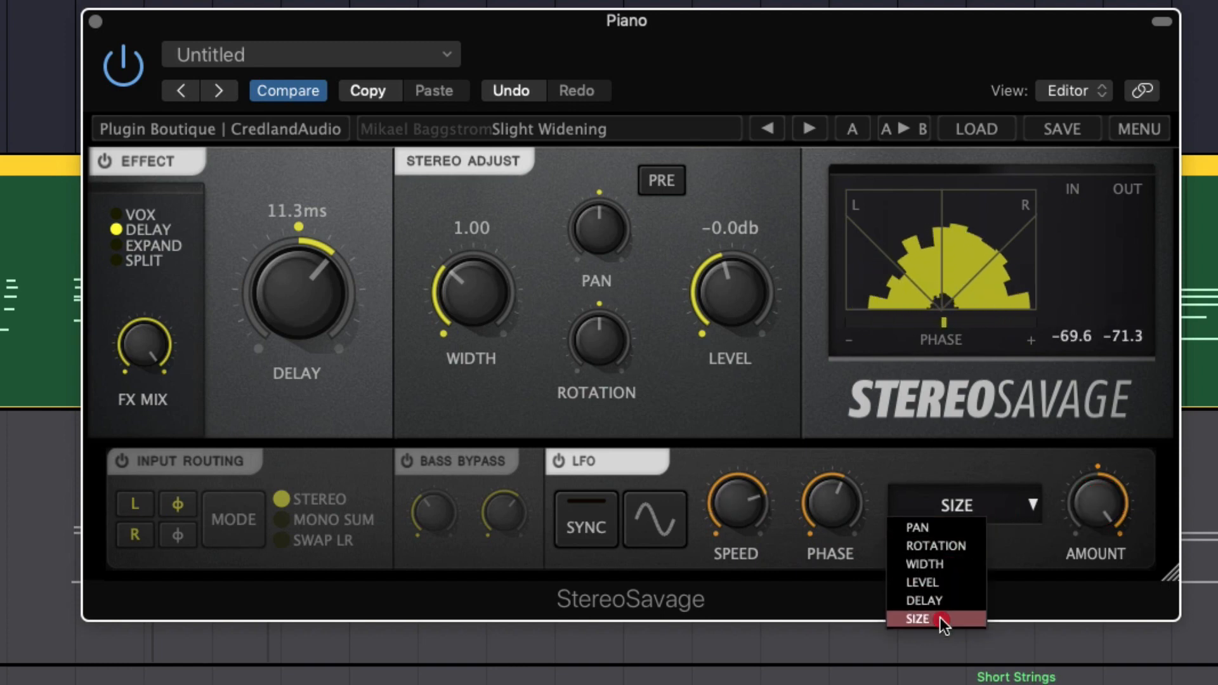
left_click(925, 601)
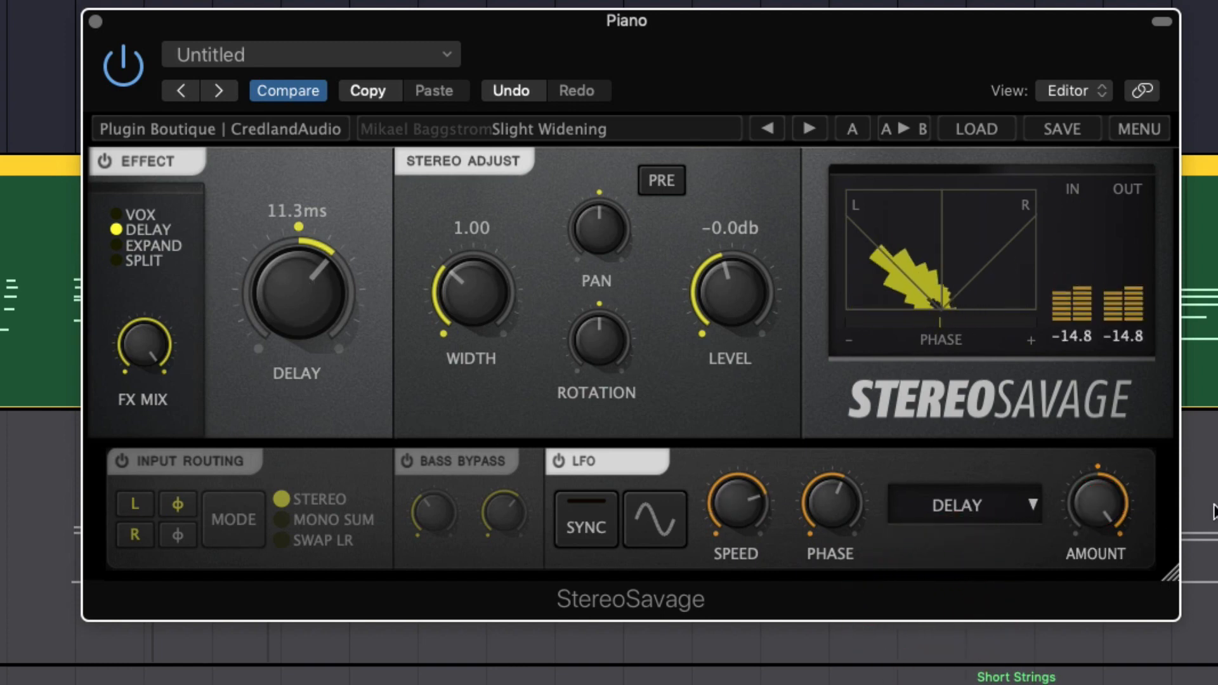
left_click_drag(715, 517, 734, 444)
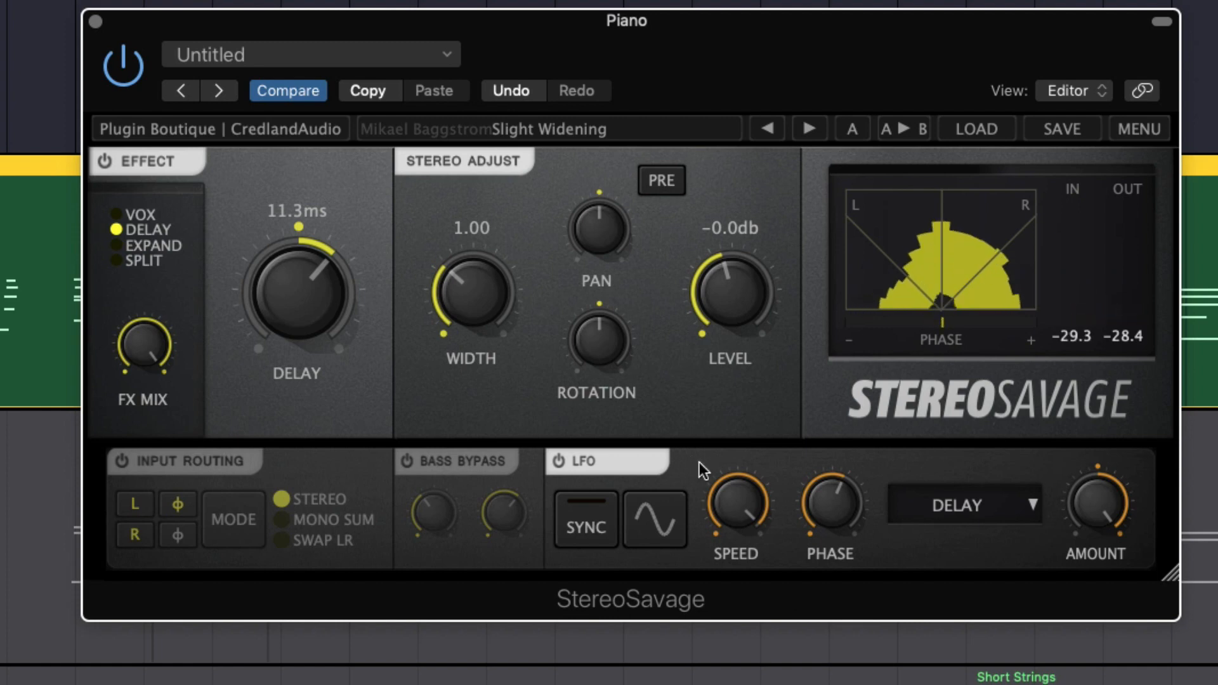
left_click_drag(730, 492, 842, 632)
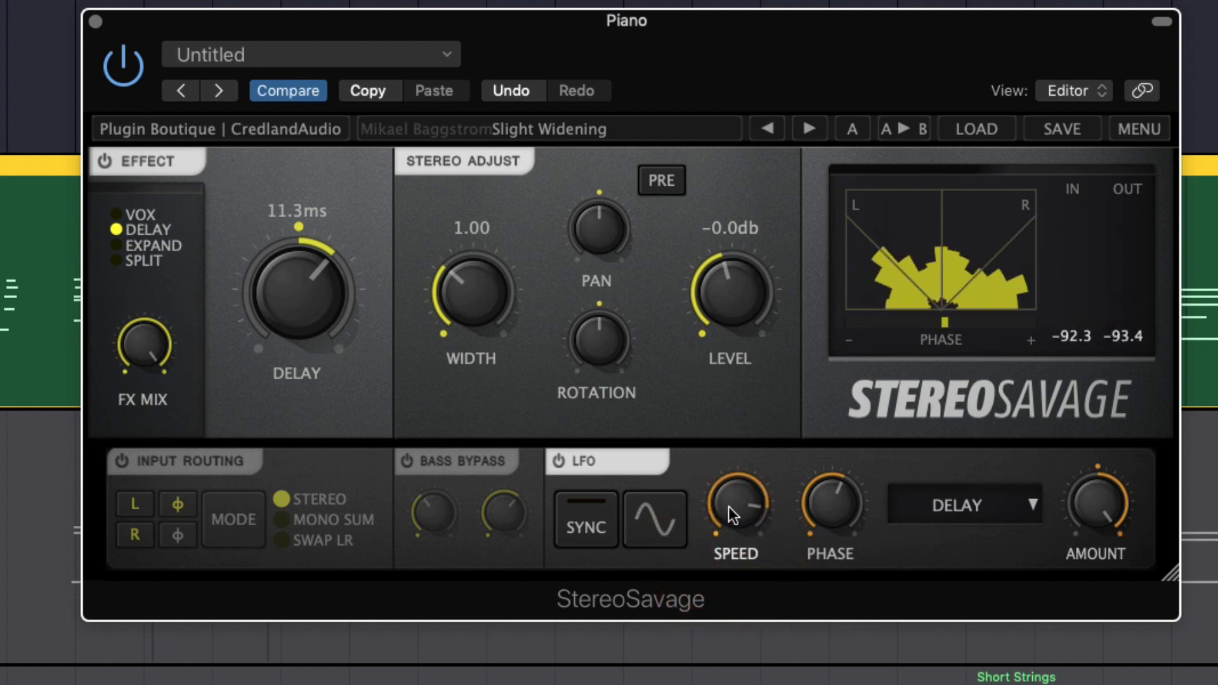
left_click_drag(730, 507, 741, 556)
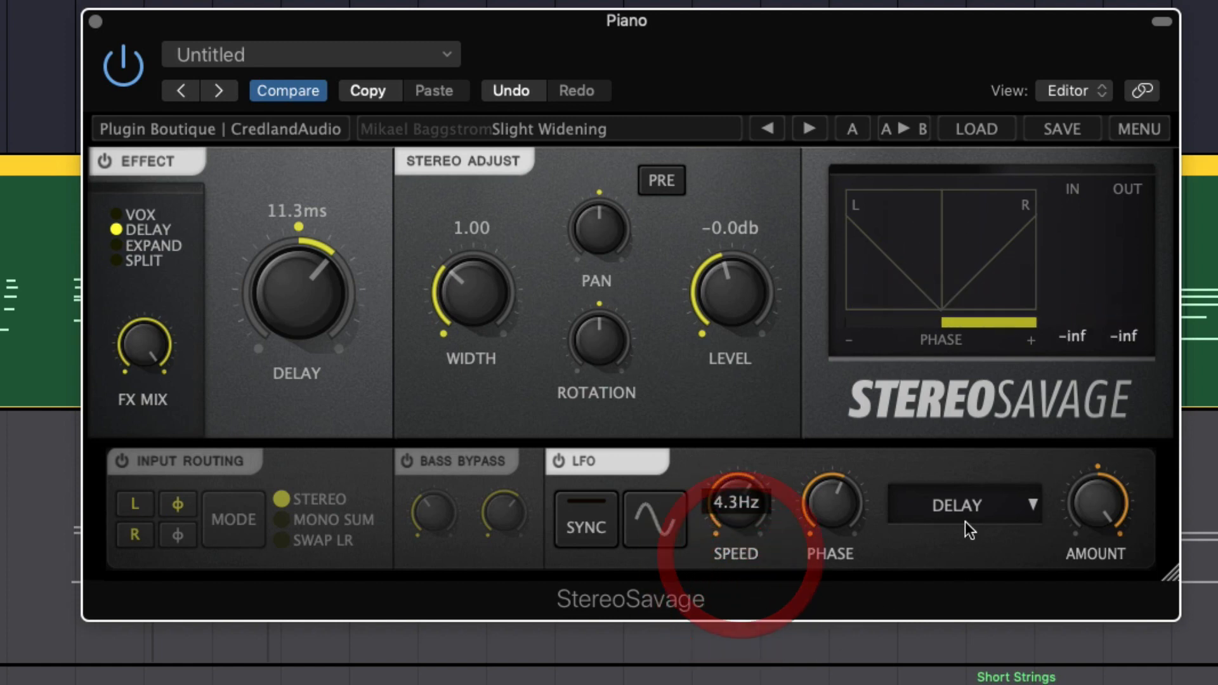
Reduce the LFO's Amount to a moderate level and slow down its Speed
left_click(972, 513)
left_click_drag(1089, 530, 1089, 646)
left_click_drag(736, 508, 731, 596)
Set the LFO's modulation target to Level, turn Sync on, and lower the Rate
left_click(1009, 503)
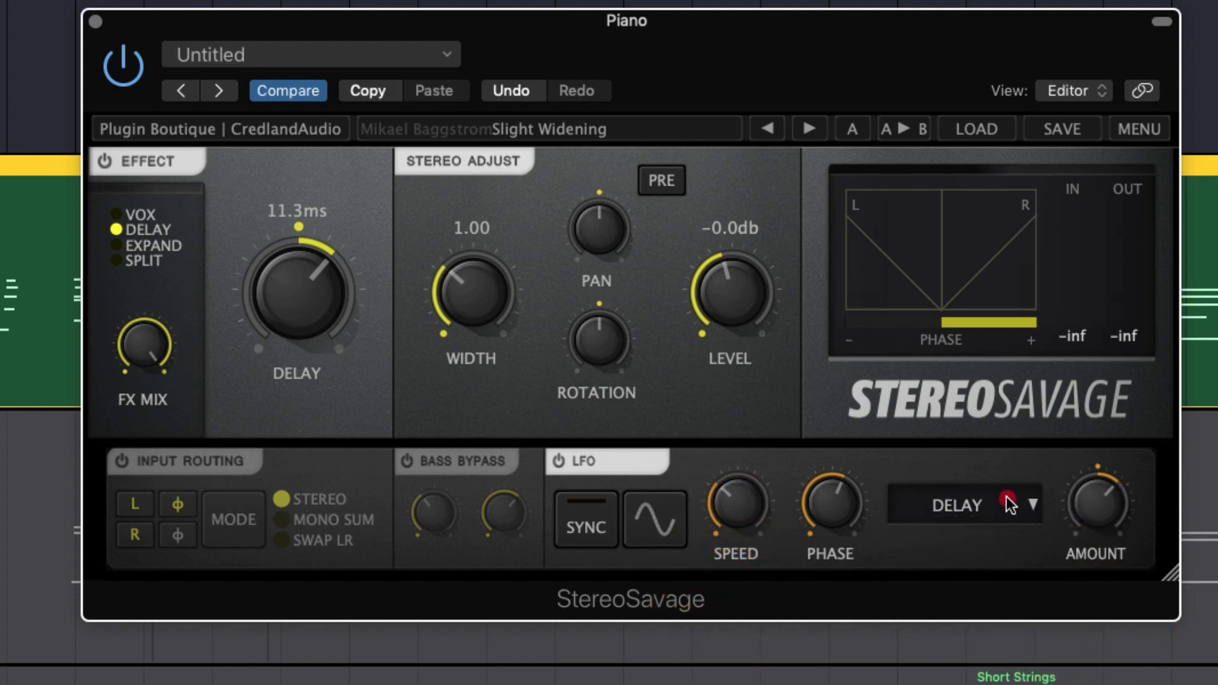
left_click(977, 584)
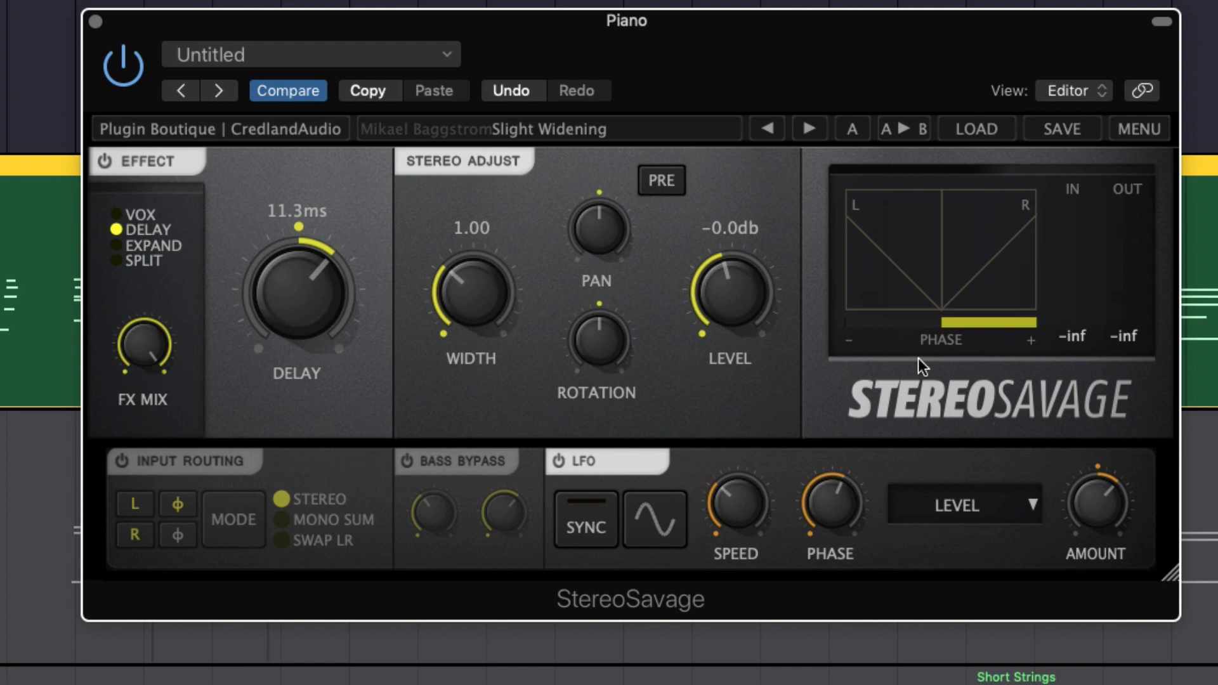
left_click(584, 526)
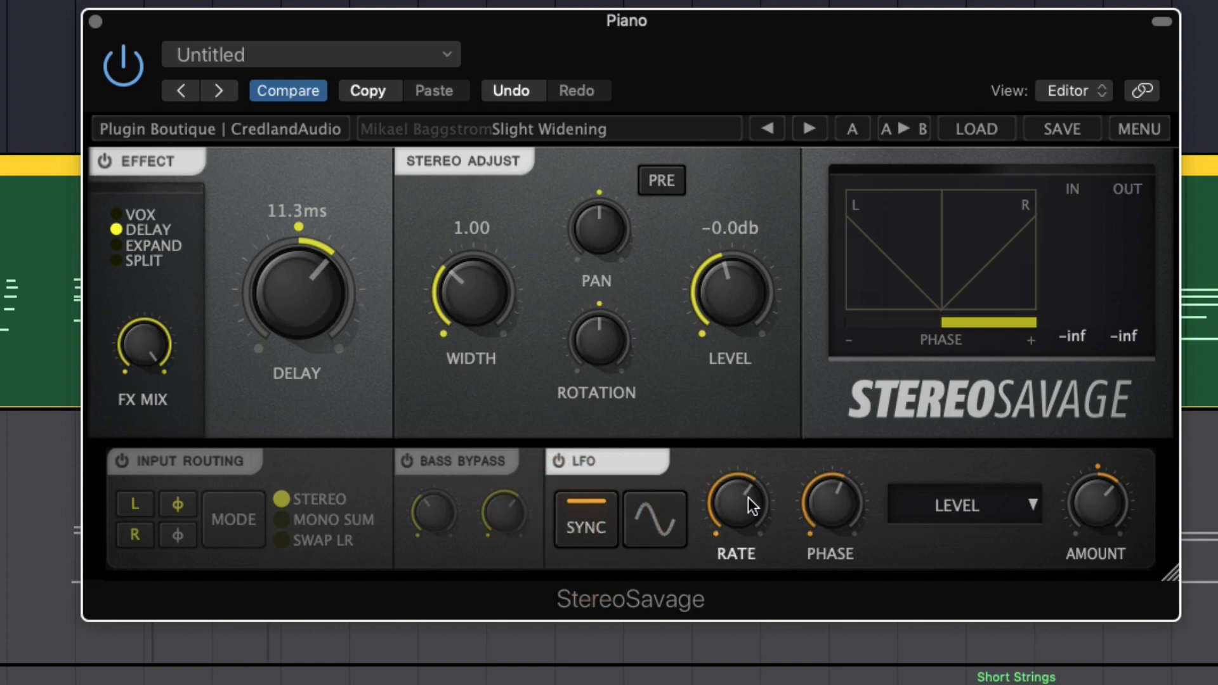
left_click_drag(739, 502, 725, 601)
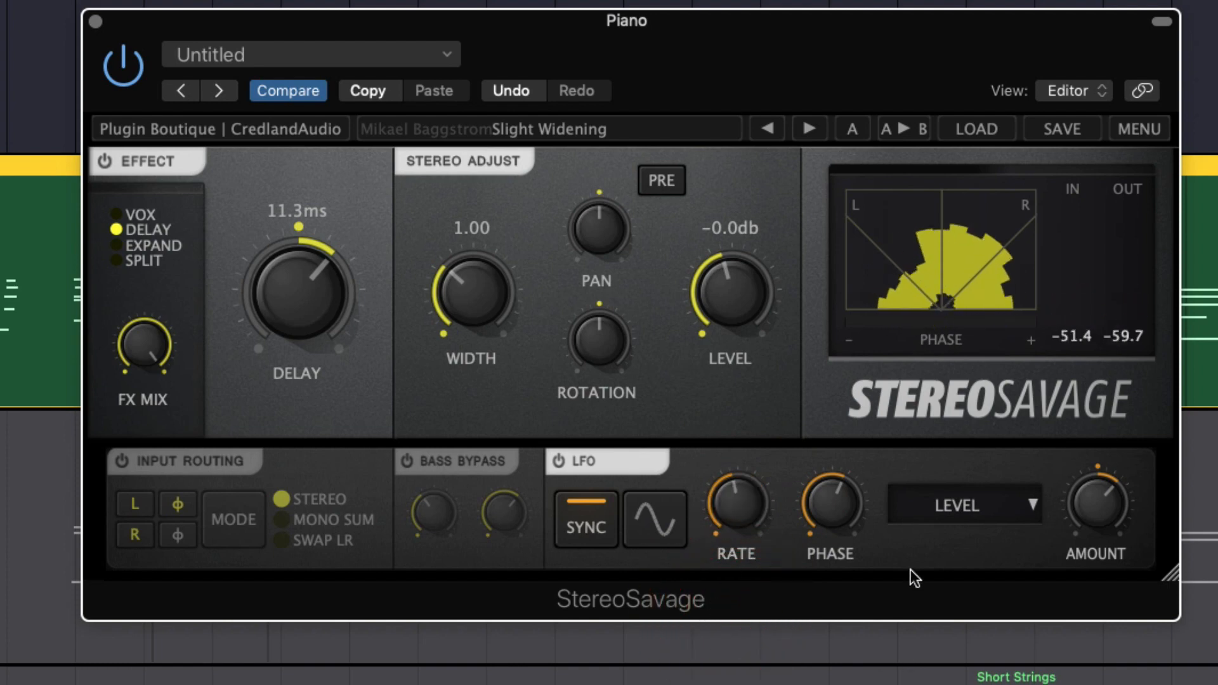
Set the synced LFO's modulation target to Pan and adjust its Amount to a subtler level on the playing piano
left_click(982, 505)
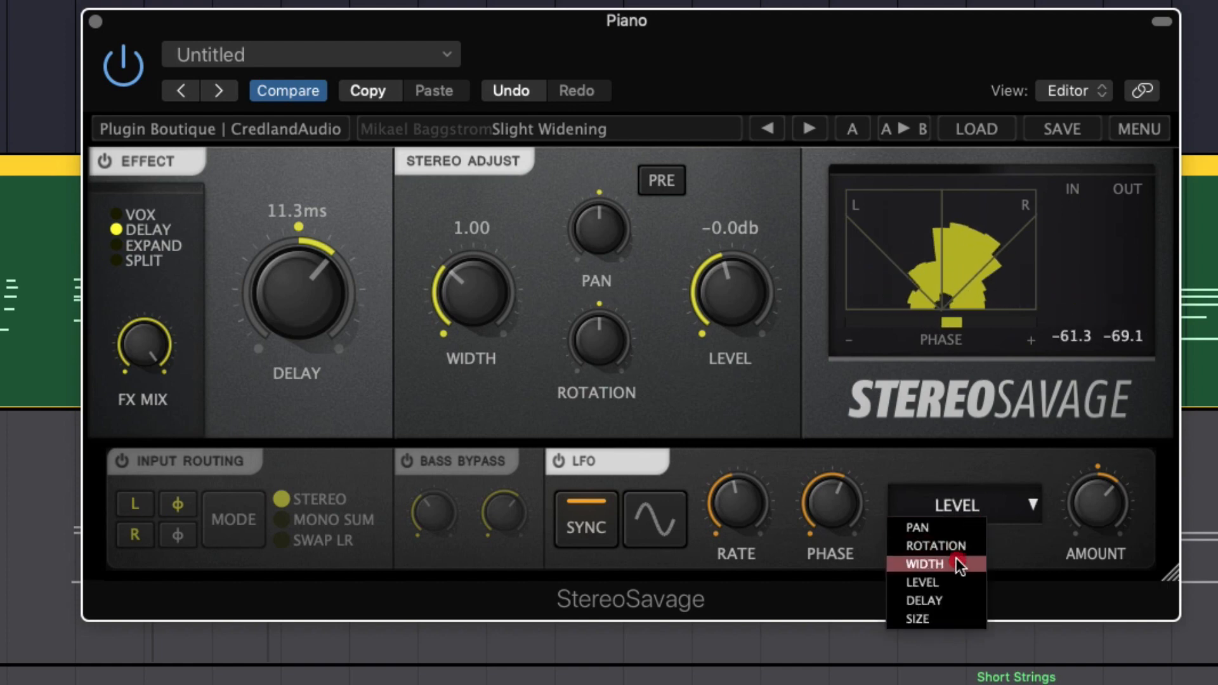
left_click(969, 529)
left_click_drag(1098, 505, 1082, 648)
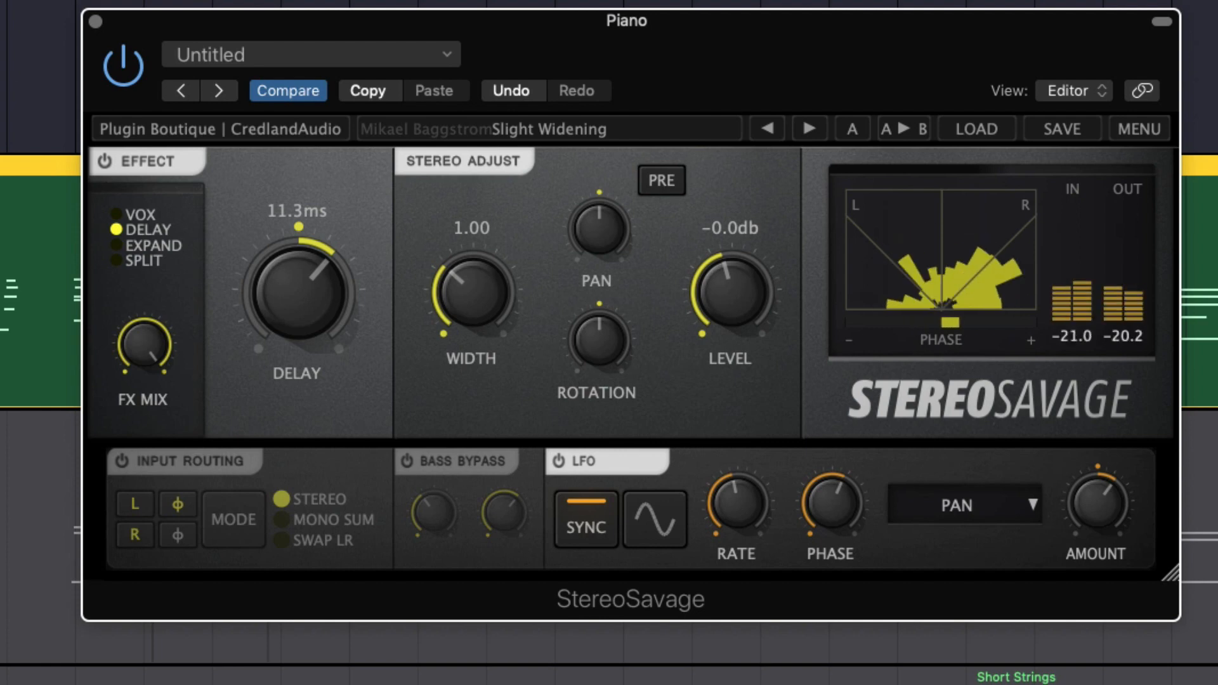
mouse_move(1117, 504)
left_mouse_down()
mouse_move(1141, 391)
mouse_move(1099, 502)
left_mouse_up()
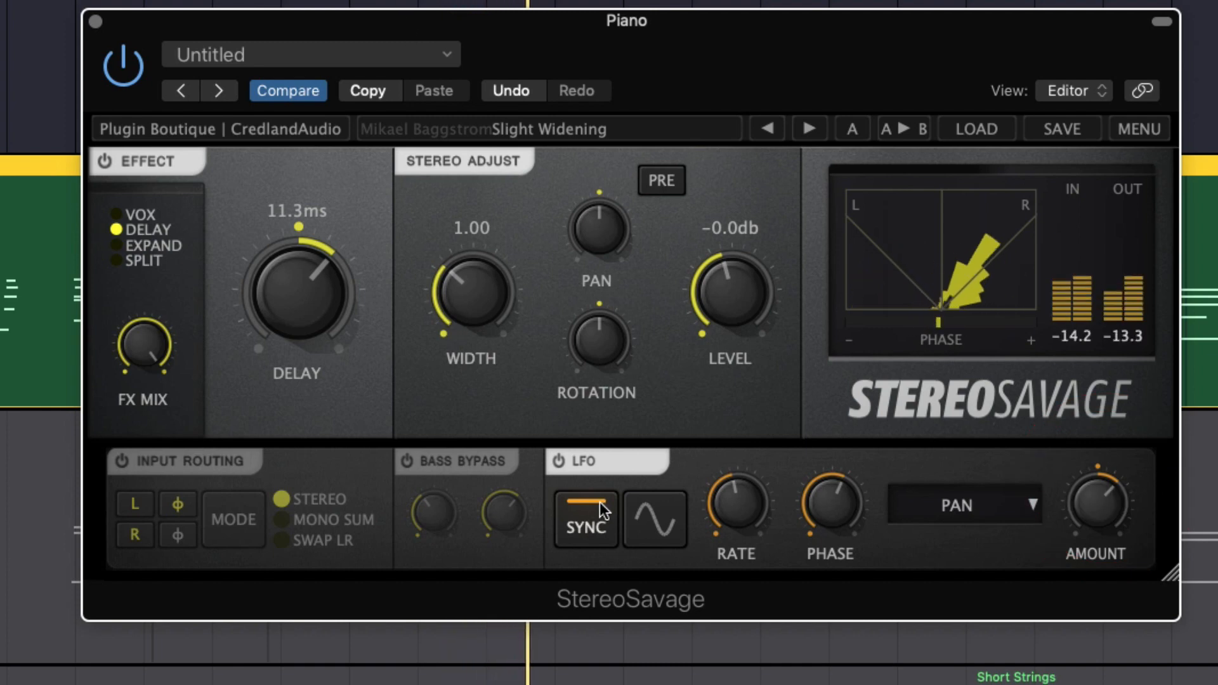
Try the LFO with Sync off, adjusting its Speed and Amount, and turn Sync back on
left_click(590, 529)
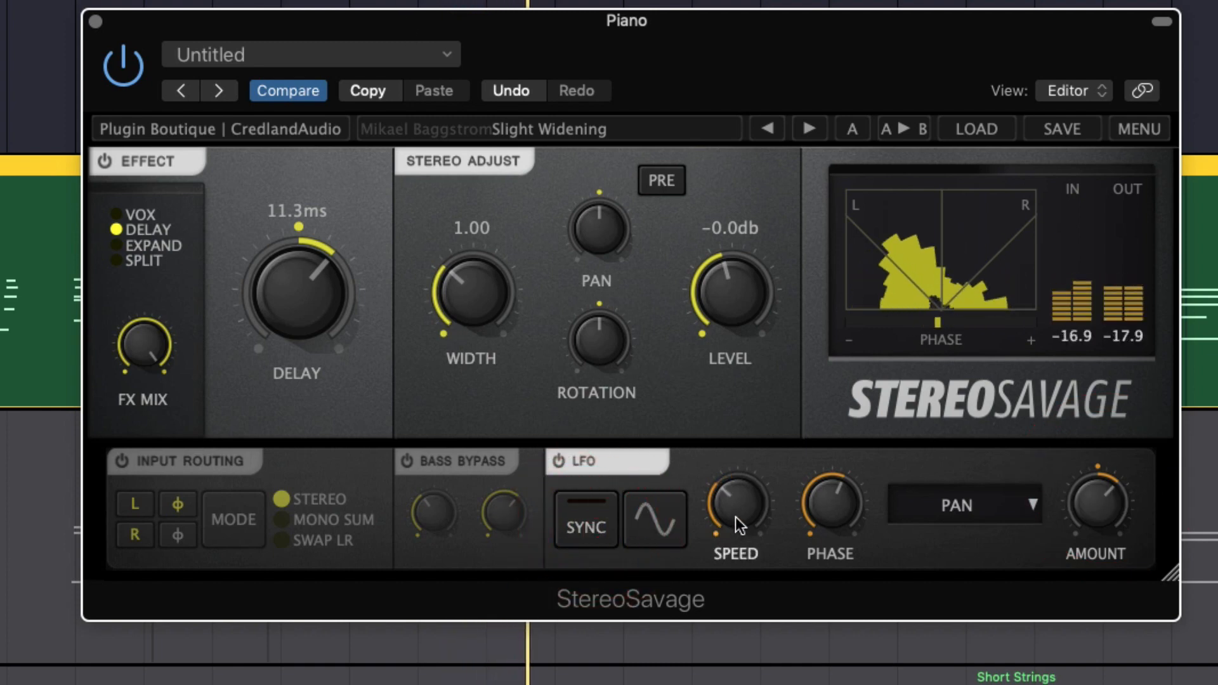
left_click_drag(742, 503, 746, 505)
left_click_drag(1099, 502, 1089, 645)
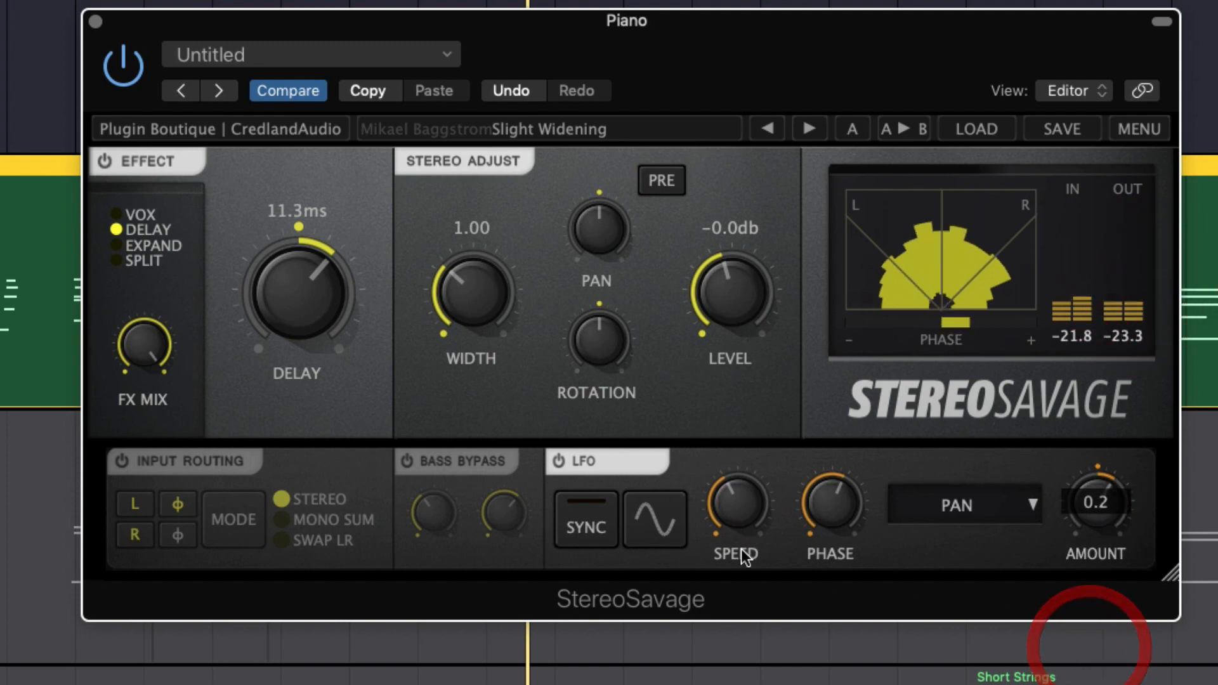
left_click(585, 530)
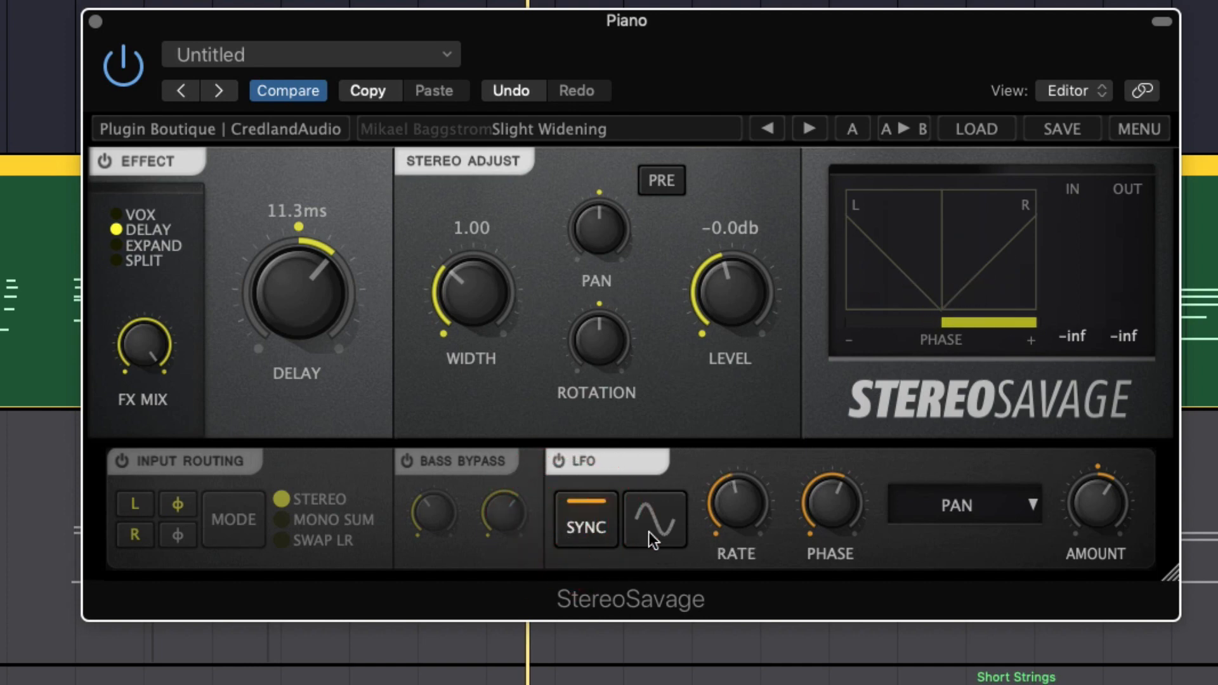
left_click(751, 507)
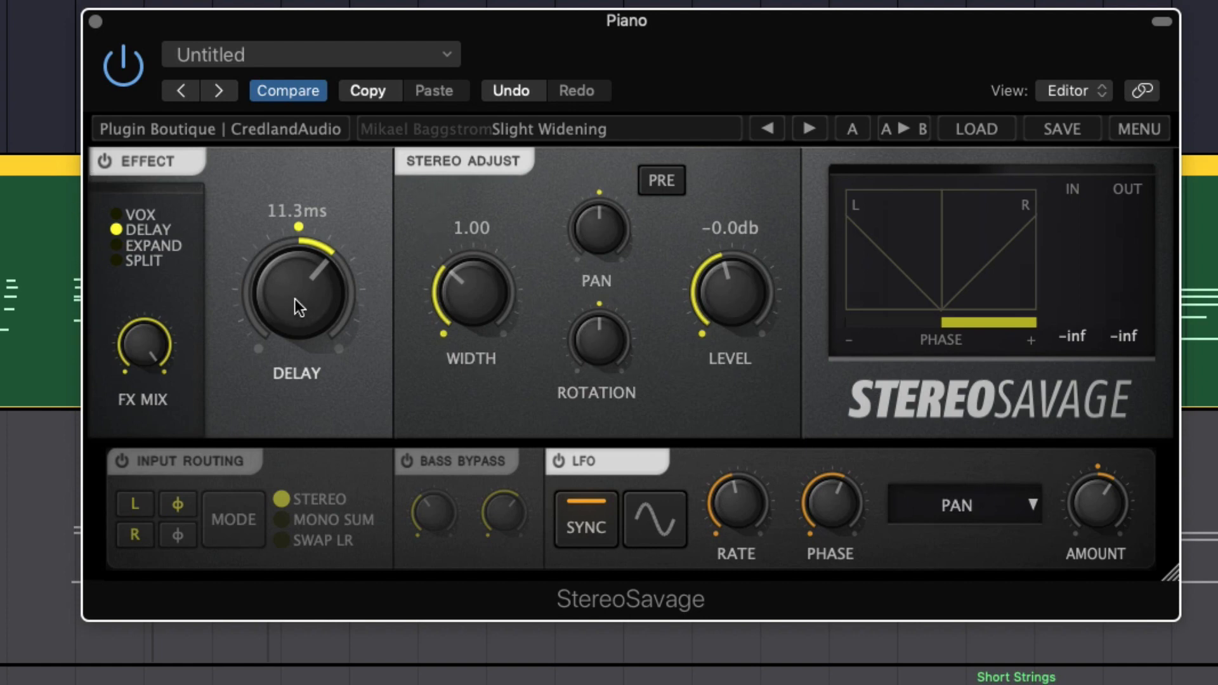
Cycle through the VOX, SPLIT, DELAY and EXPAND Effect modes, leaving EXPAND selected
left_click(150, 242)
left_click(123, 213)
left_click(120, 260)
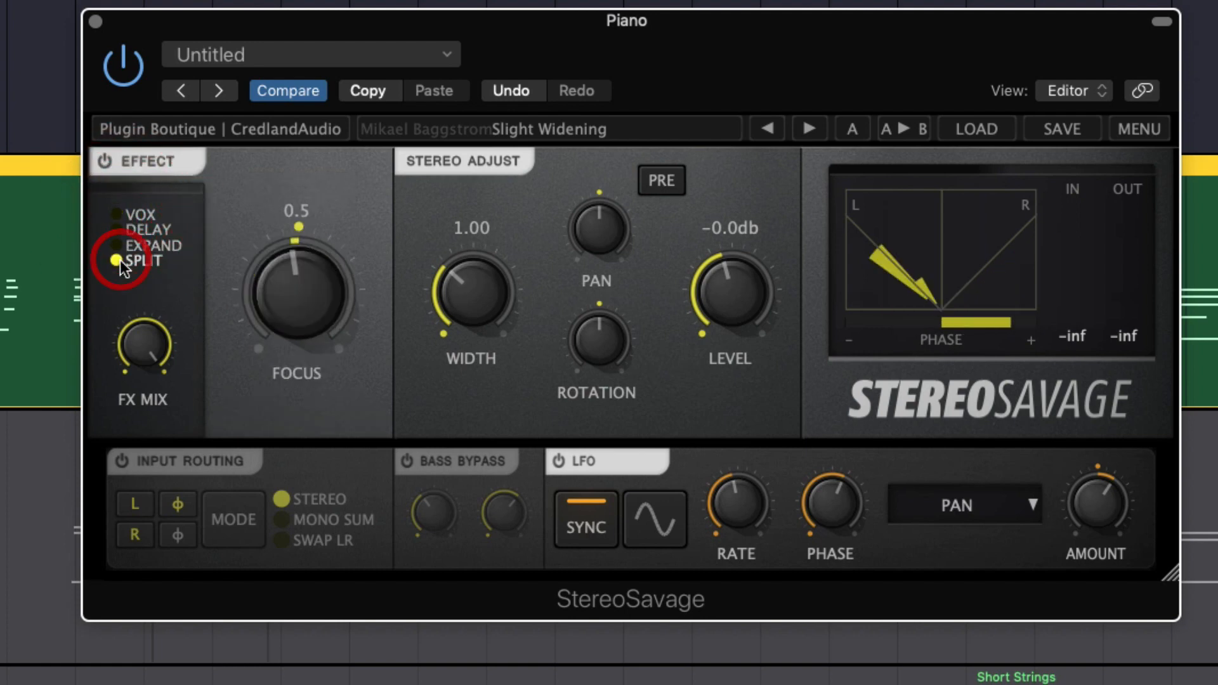
left_click(120, 240)
left_click(120, 231)
left_click(119, 244)
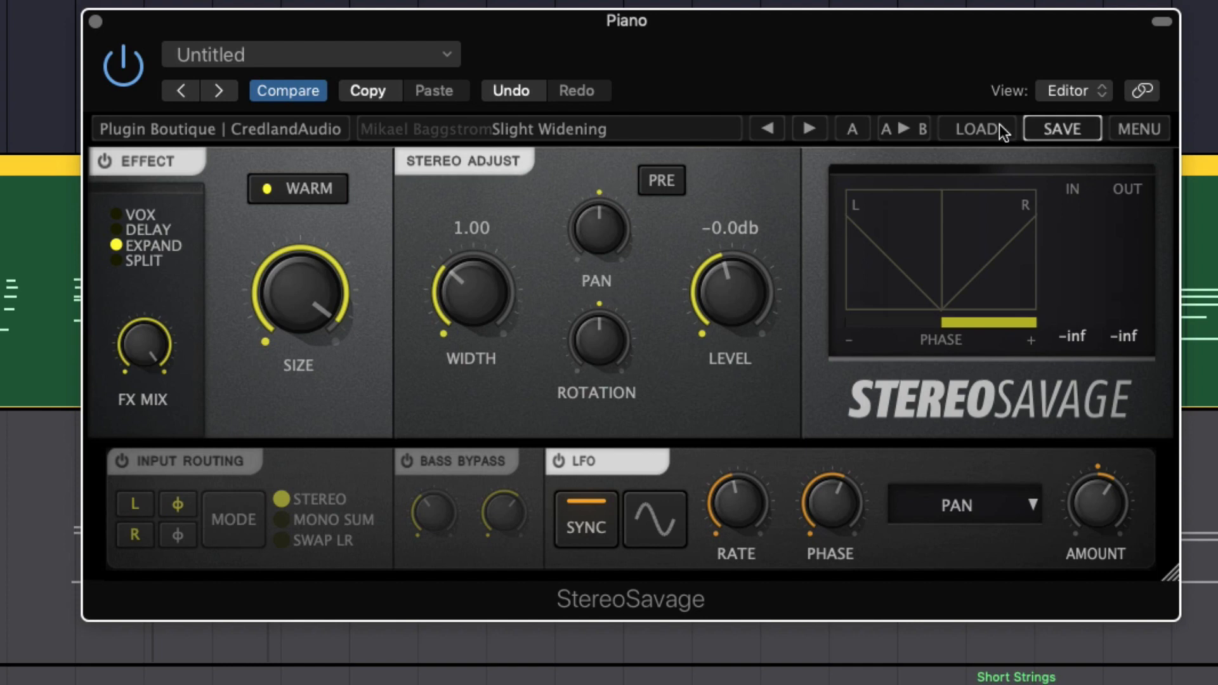
Look over the list of factory presets and close it without loading one
left_click(976, 129)
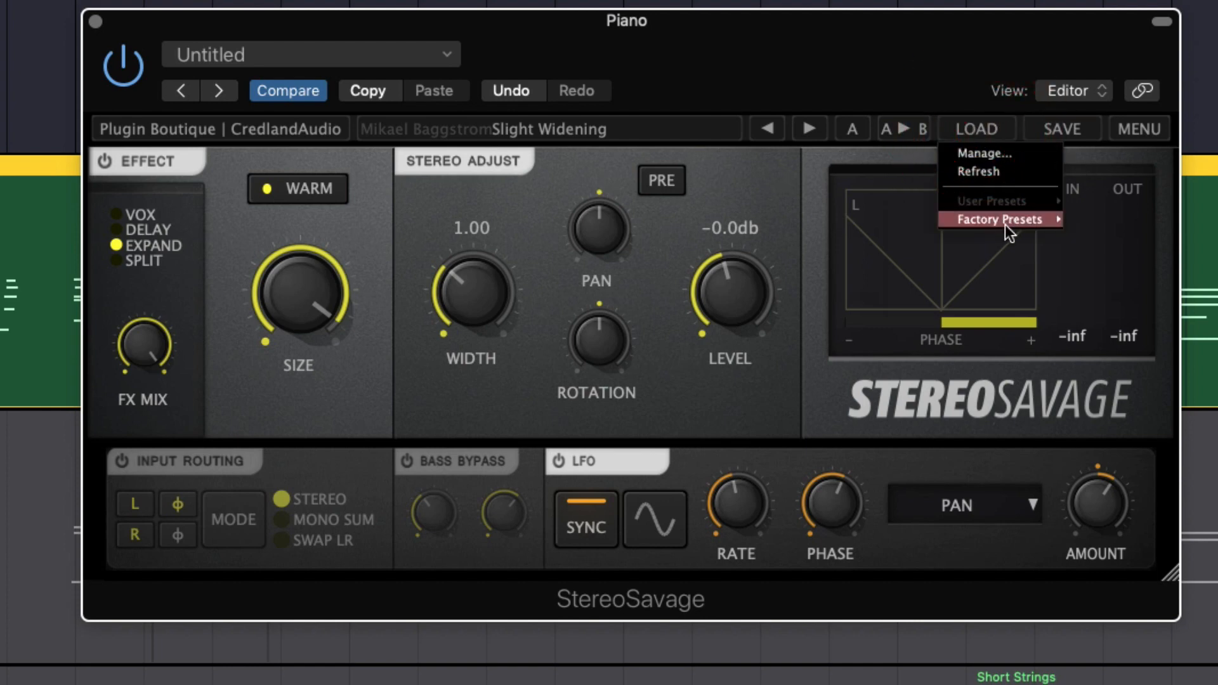
mouse_move(1005, 222)
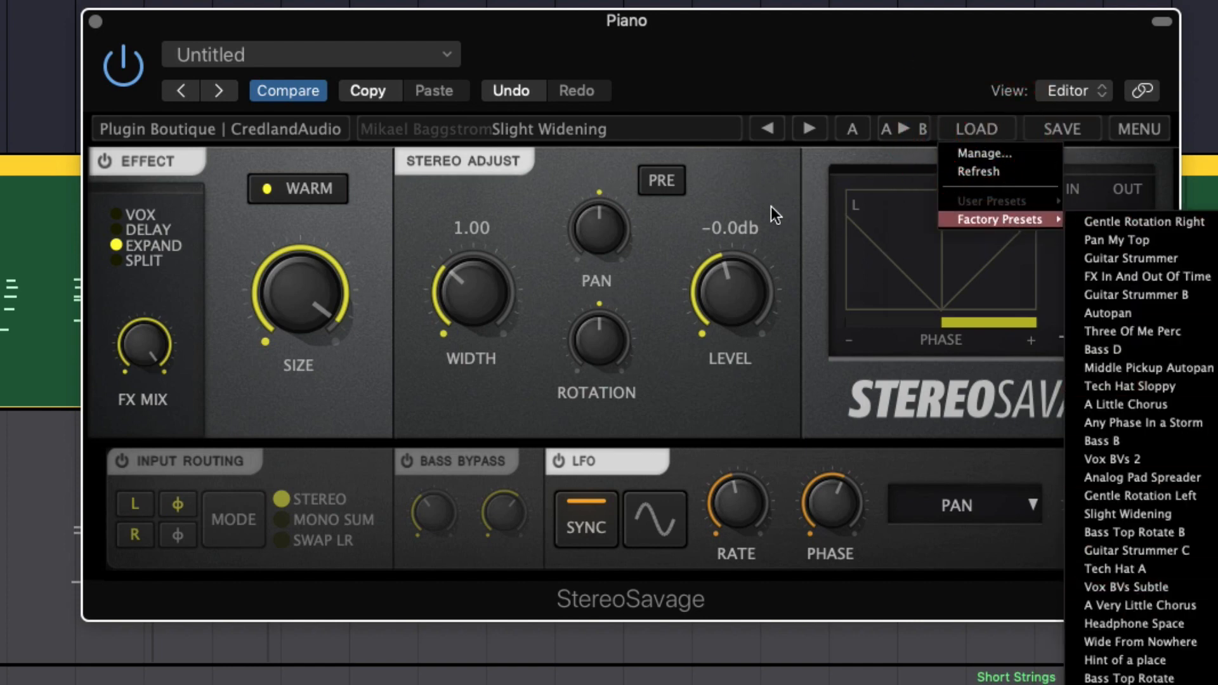
left_click(740, 195)
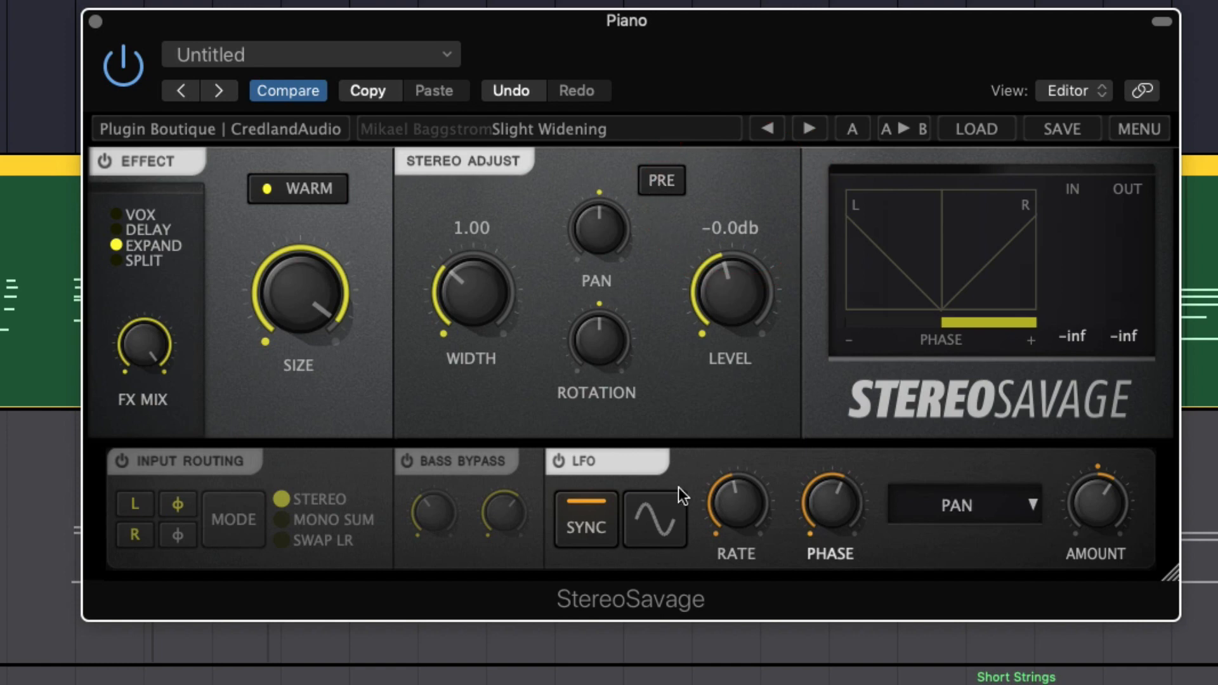